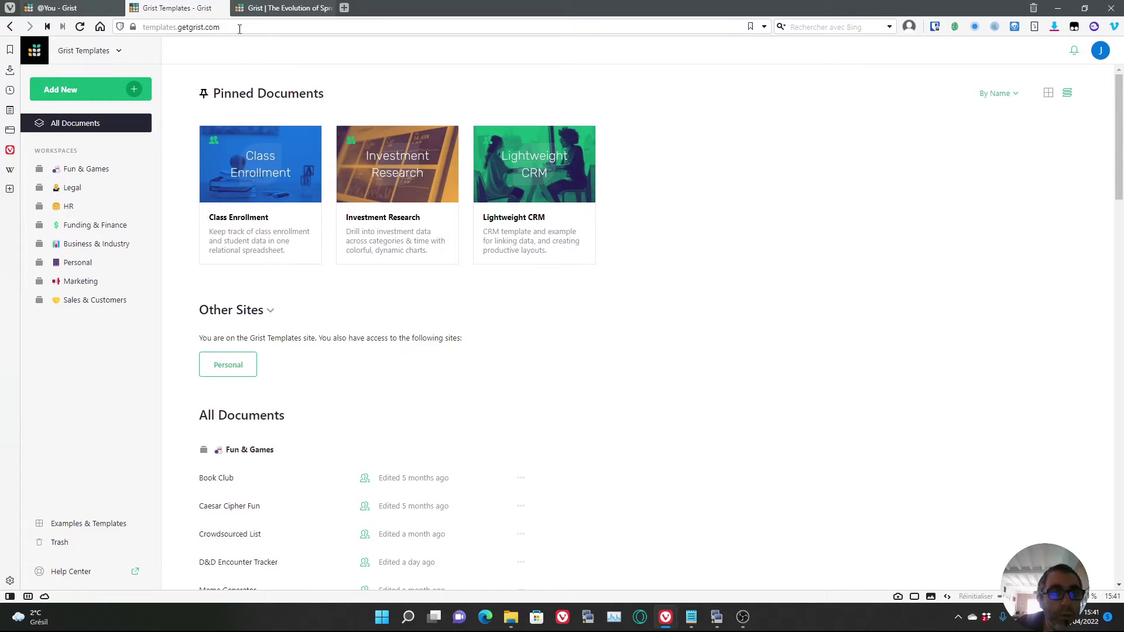
- Switch to the self-hosted Grist site and open the Lightweight CRM document
{"action": "left_click", "coordinate": [62, 9]}
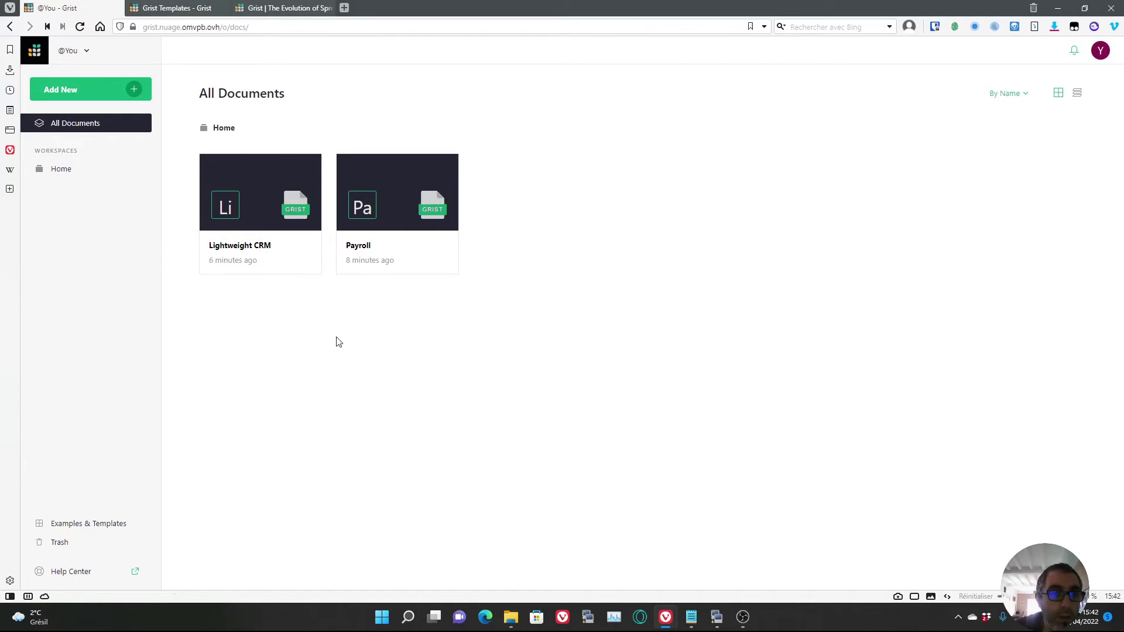
{"action": "left_click", "coordinate": [256, 183]}
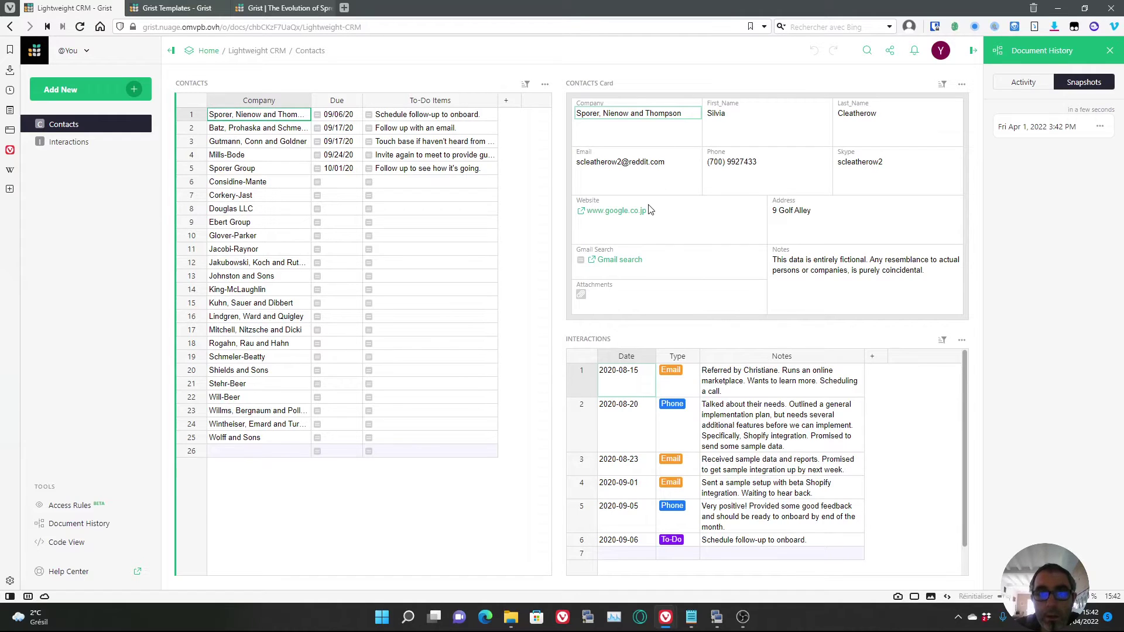
{"action": "mouse_move", "coordinate": [966, 382]}
{"action": "left_mouse_down"}
{"action": "mouse_move", "coordinate": [966, 416]}
{"action": "mouse_move", "coordinate": [962, 365]}
{"action": "left_mouse_up"}
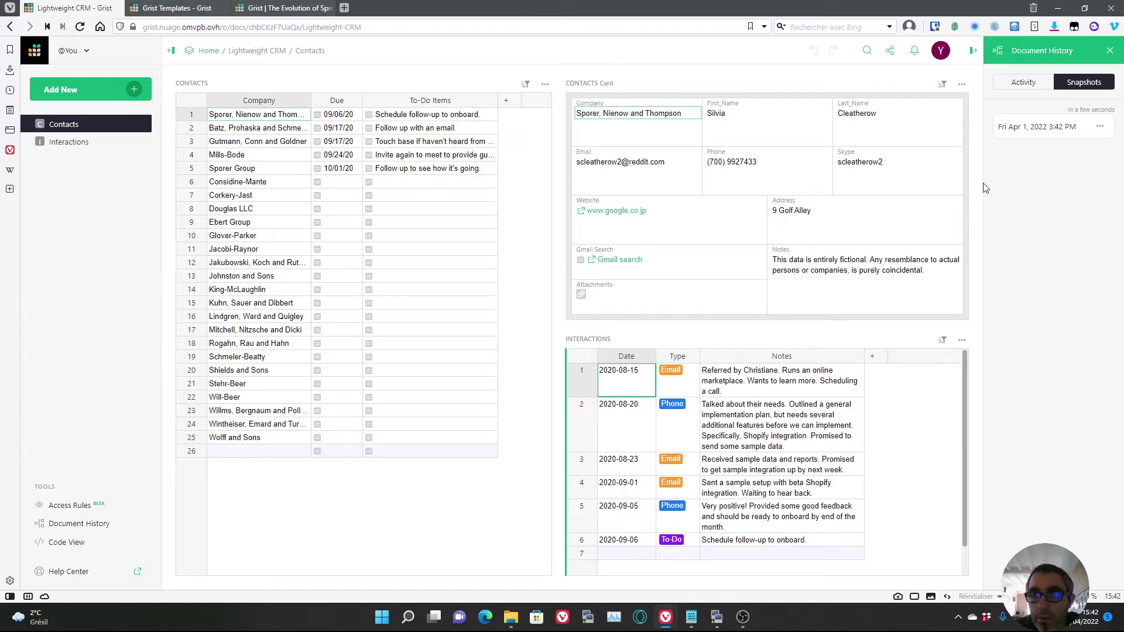
- Browse several companies in the contacts table and examine their linked contact cards and interaction histories
{"action": "left_click", "coordinate": [264, 183]}
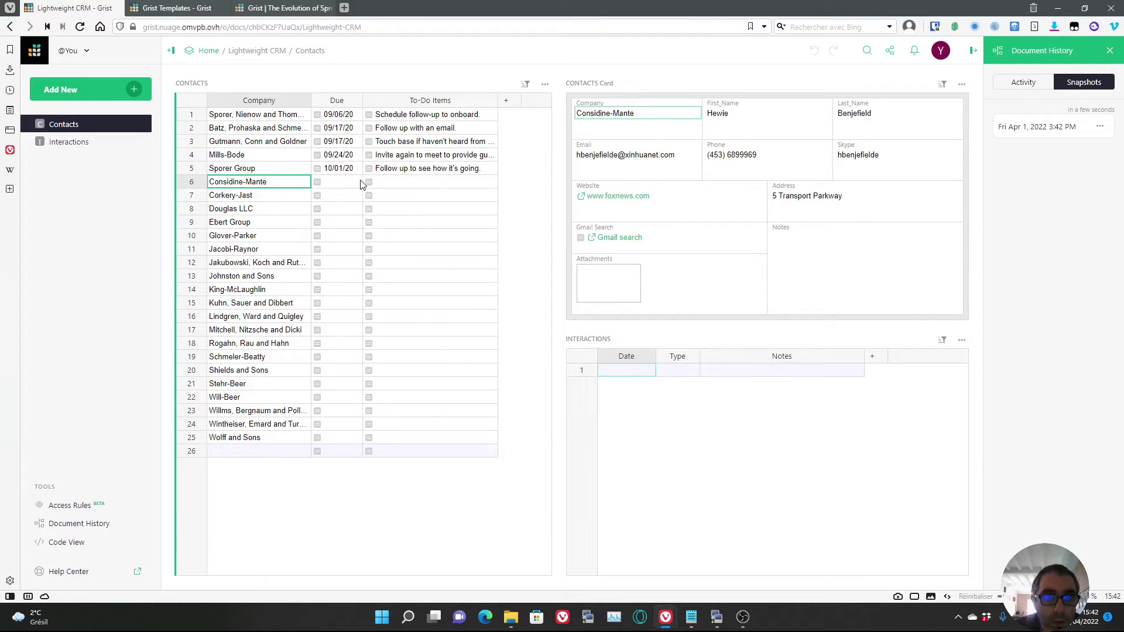
{"action": "left_click", "coordinate": [409, 128]}
{"action": "left_click", "coordinate": [231, 156]}
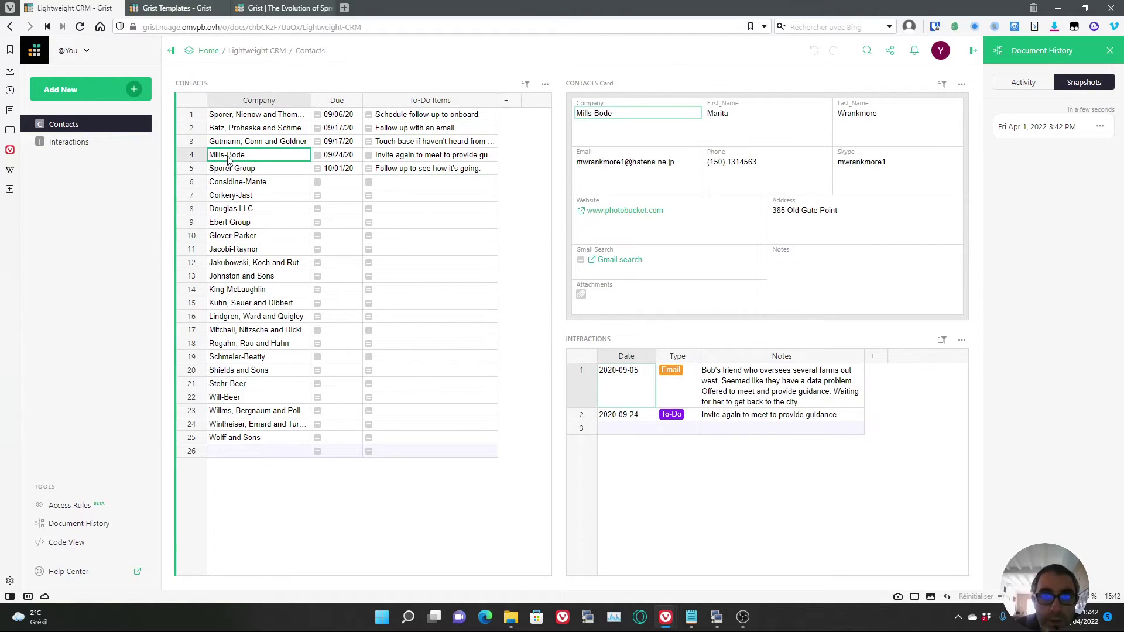
{"action": "left_click", "coordinate": [221, 116]}
{"action": "left_click", "coordinate": [221, 130]}
{"action": "left_click", "coordinate": [229, 184]}
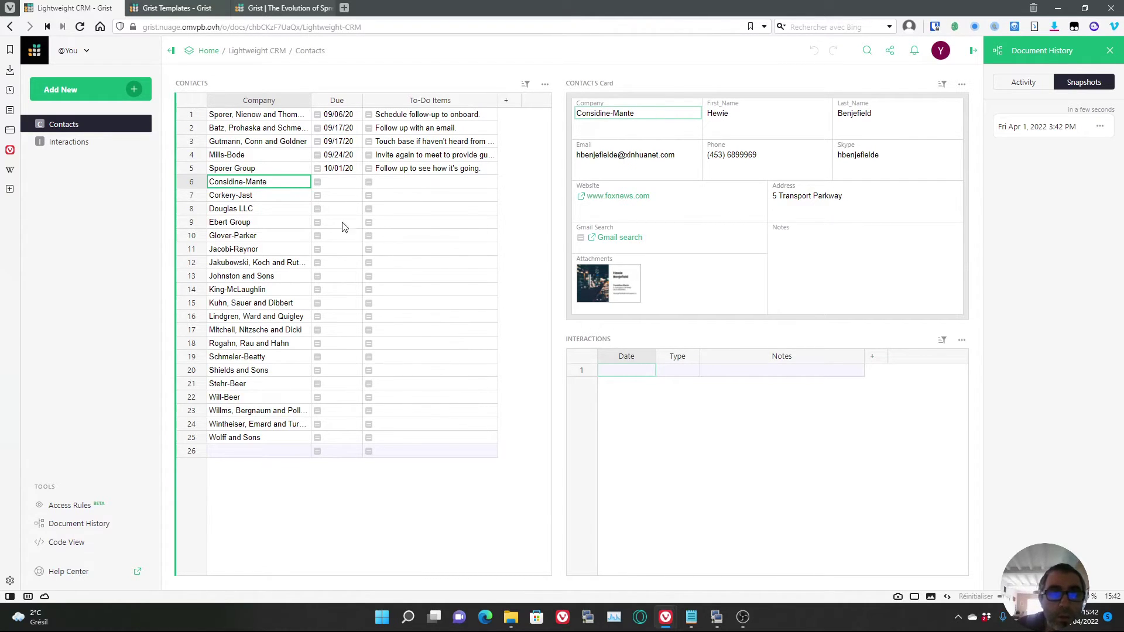
{"action": "left_click", "coordinate": [221, 118]}
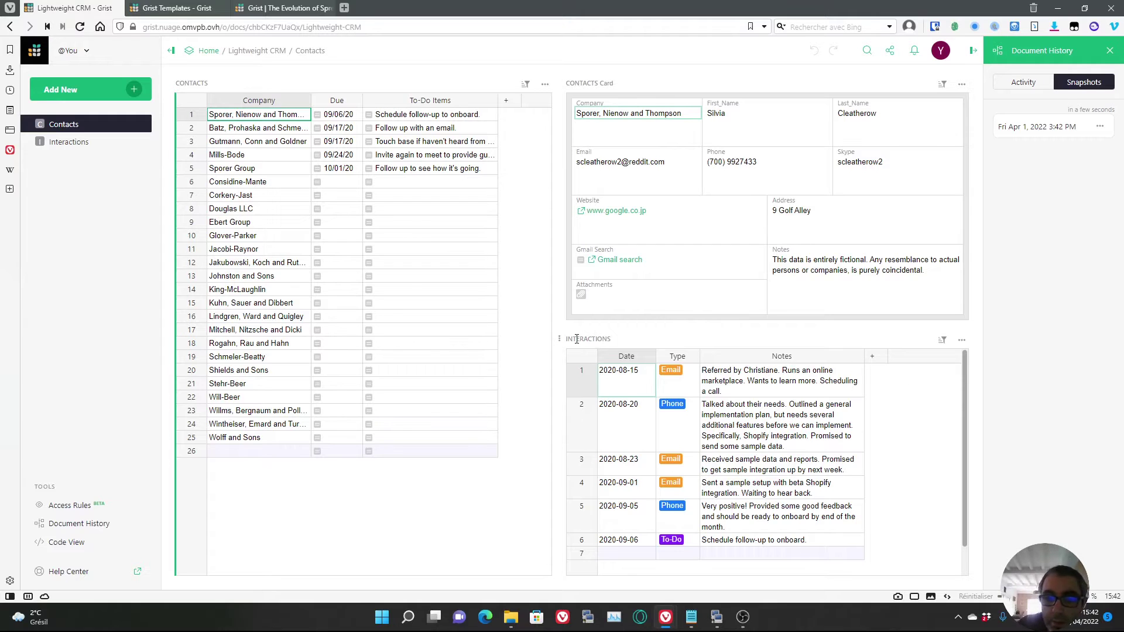
{"action": "scroll", "coordinate": [769, 430], "scroll_direction": "down", "scroll_amount": 1}
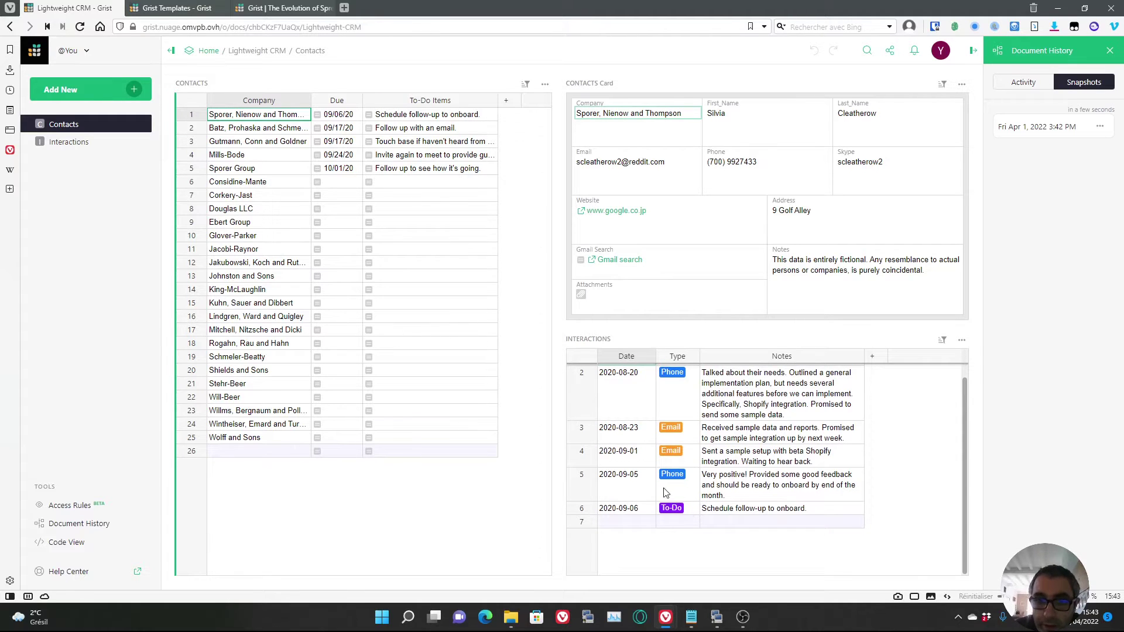
{"action": "scroll", "coordinate": [686, 489], "scroll_direction": "up", "scroll_amount": 1}
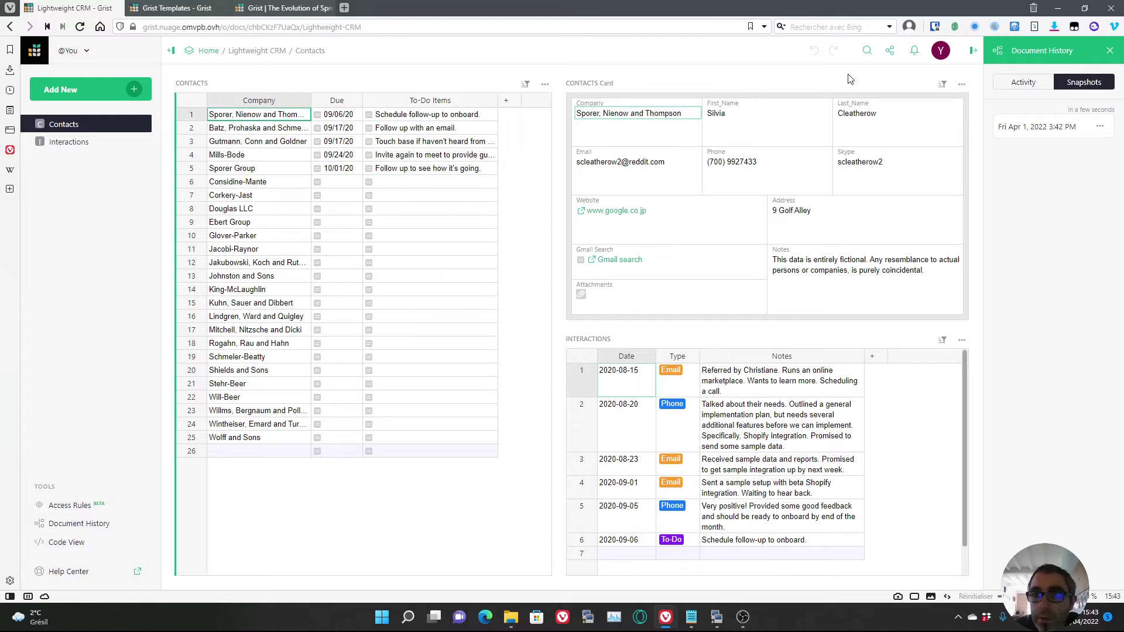
- Check the CRM document's sharing and export options, and return to the list of all documents
{"action": "left_click", "coordinate": [890, 51]}
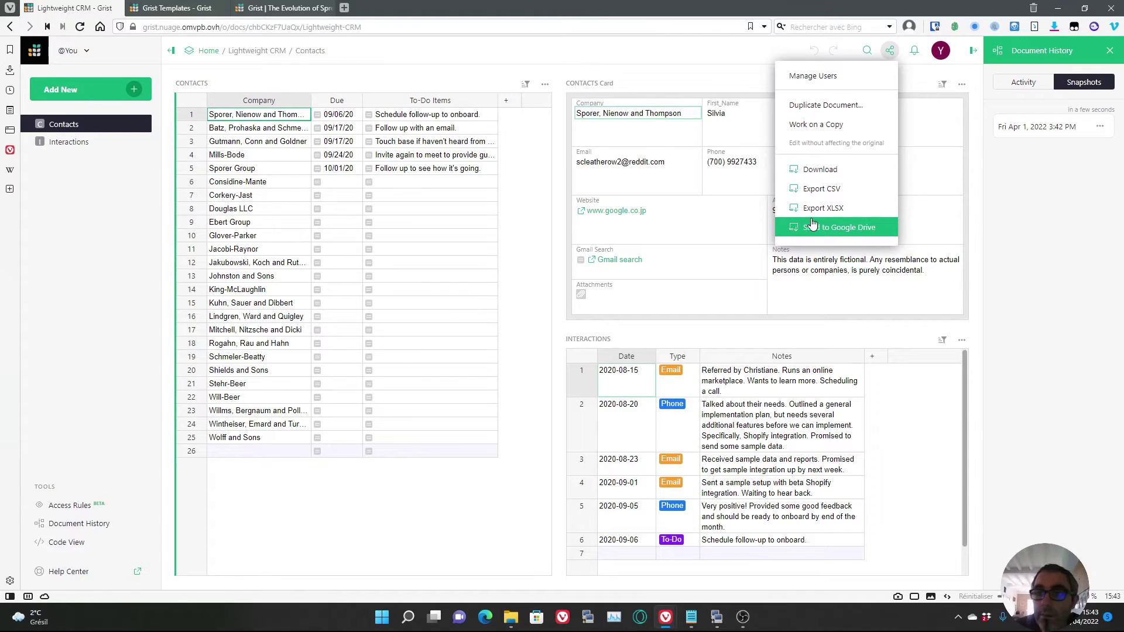
{"action": "left_click", "coordinate": [513, 84]}
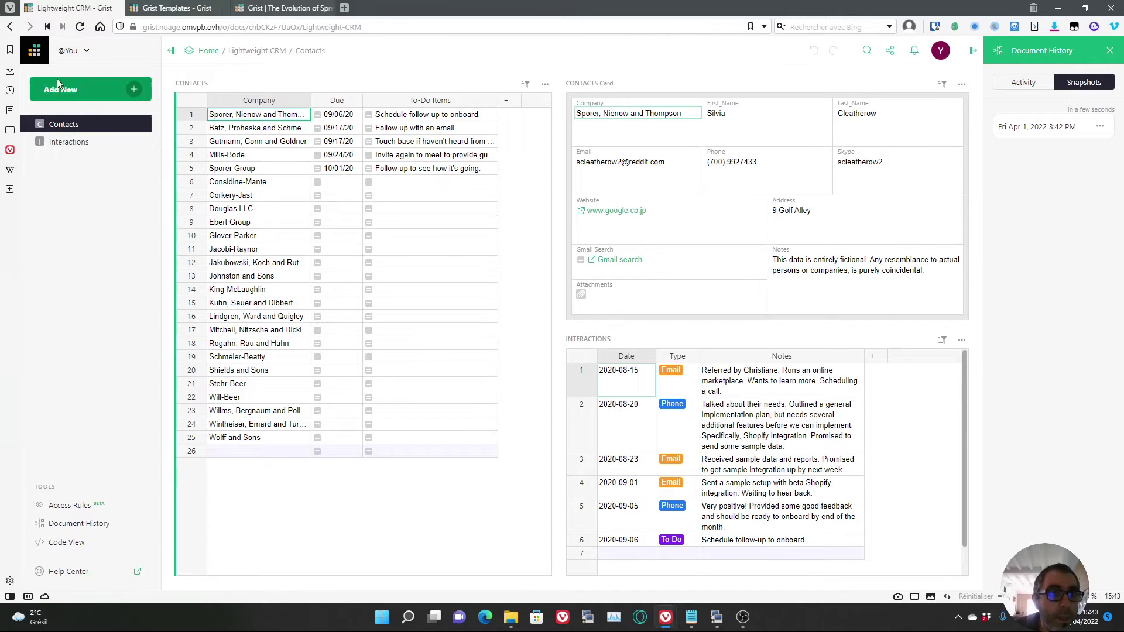
{"action": "left_click", "coordinate": [34, 53]}
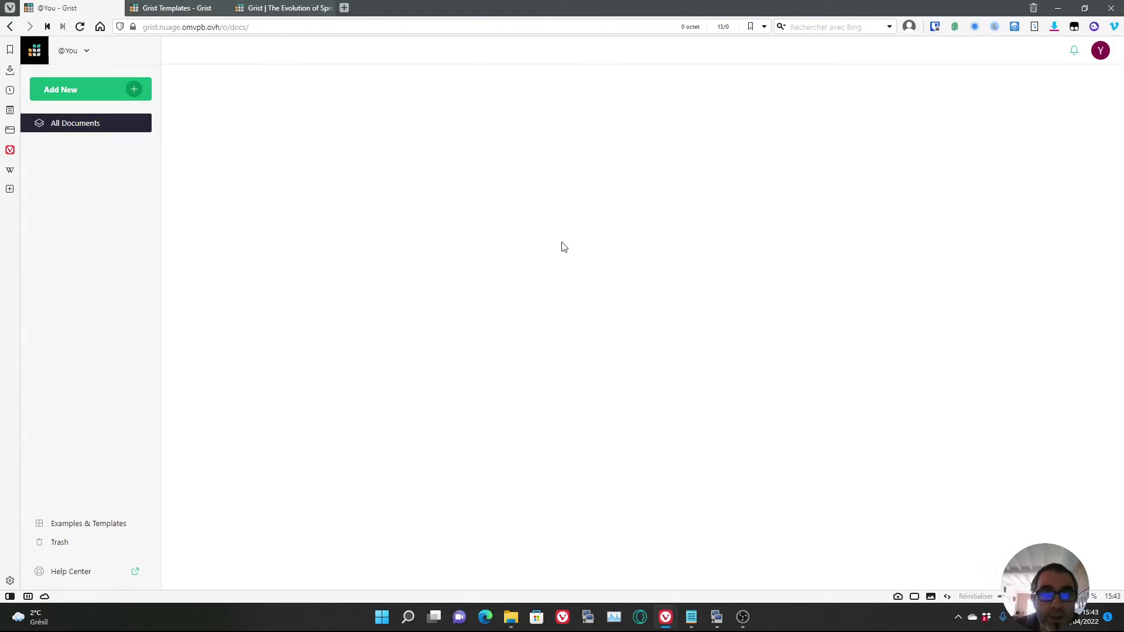
- Open the Payroll document and examine its payroll table and the Pay Periods page with its chart
{"action": "left_click", "coordinate": [381, 182]}
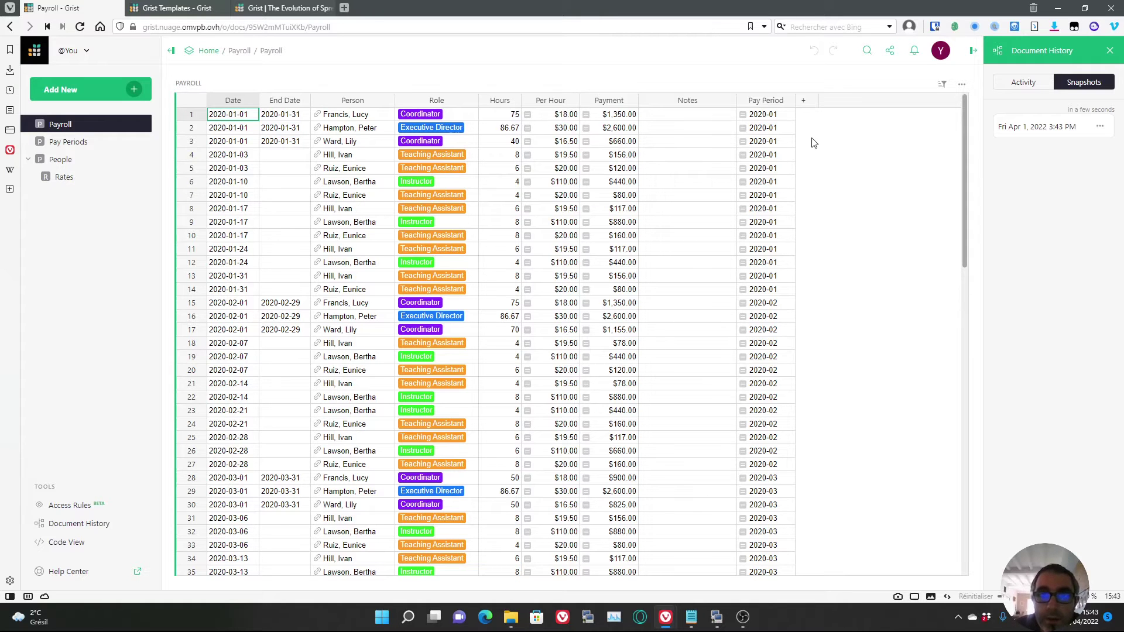
{"action": "scroll", "coordinate": [272, 185], "scroll_direction": "down", "scroll_amount": 7}
{"action": "scroll", "coordinate": [274, 193], "scroll_direction": "down", "scroll_amount": 5}
{"action": "scroll", "coordinate": [287, 205], "scroll_direction": "up", "scroll_amount": 13}
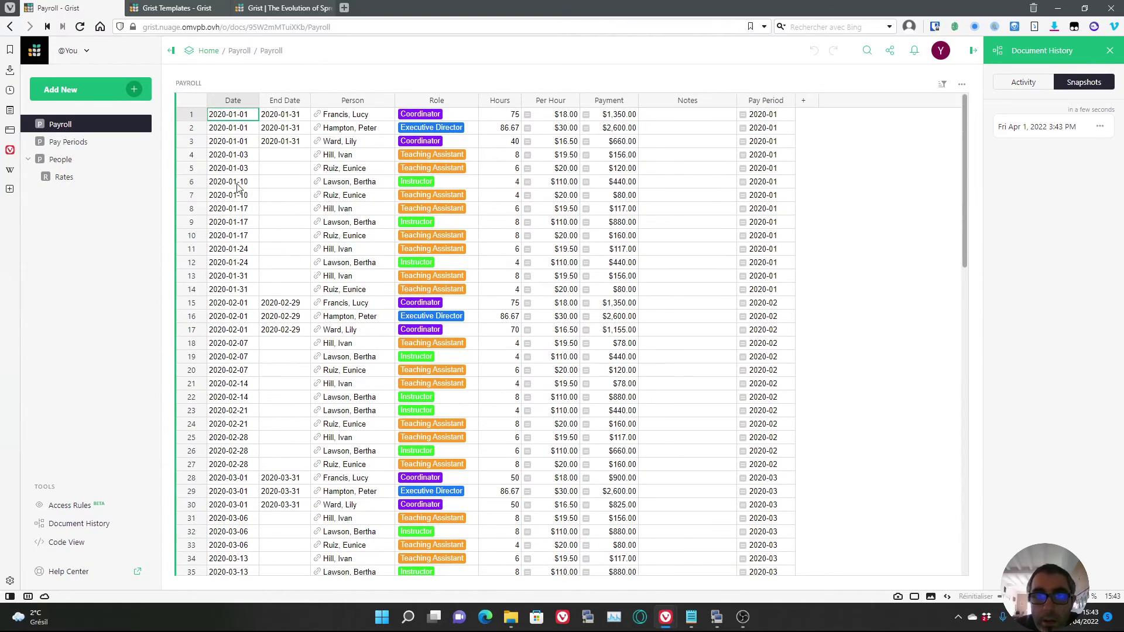
{"action": "left_click", "coordinate": [56, 143]}
{"action": "mouse_move", "coordinate": [757, 256]}
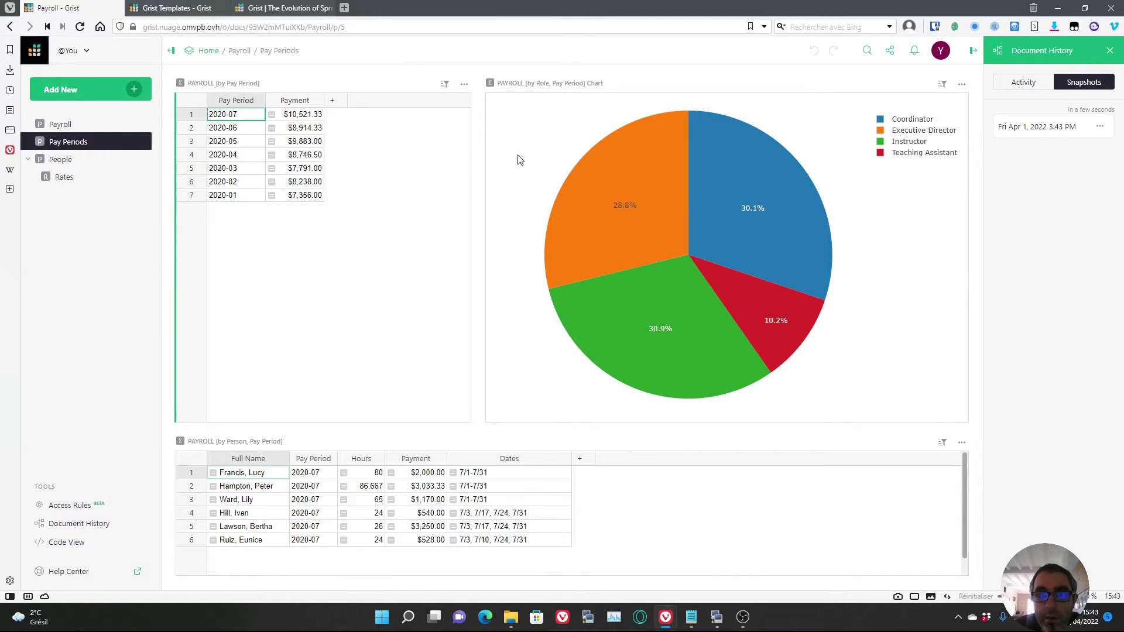
{"action": "mouse_move", "coordinate": [629, 253]}
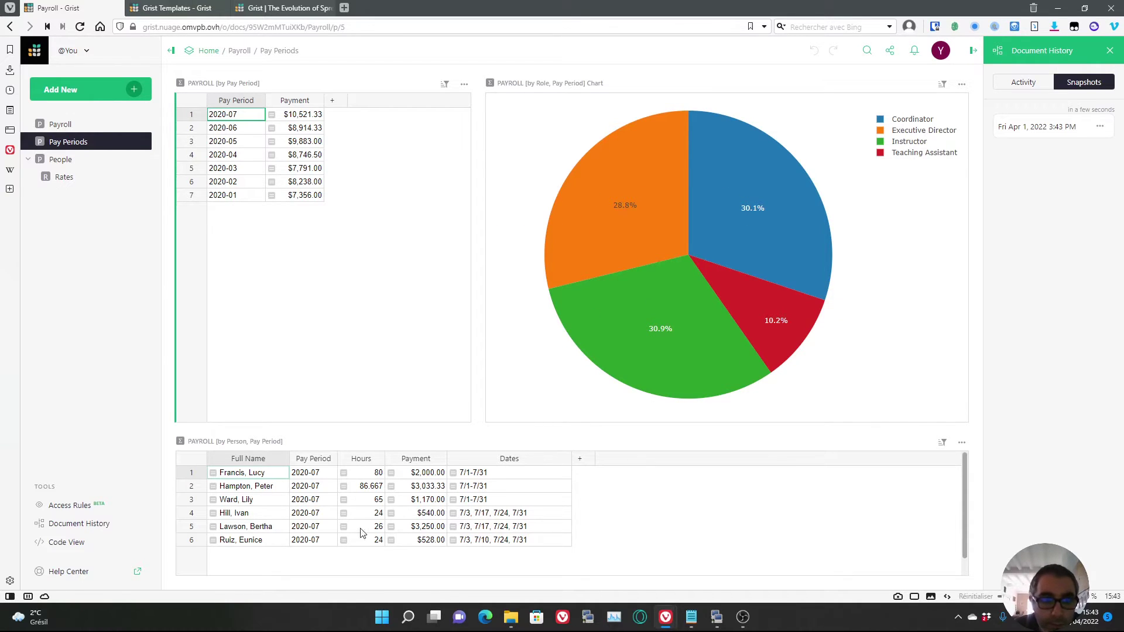
- Examine the People page by selecting several employees, and view the Rates page
{"action": "left_click", "coordinate": [64, 160]}
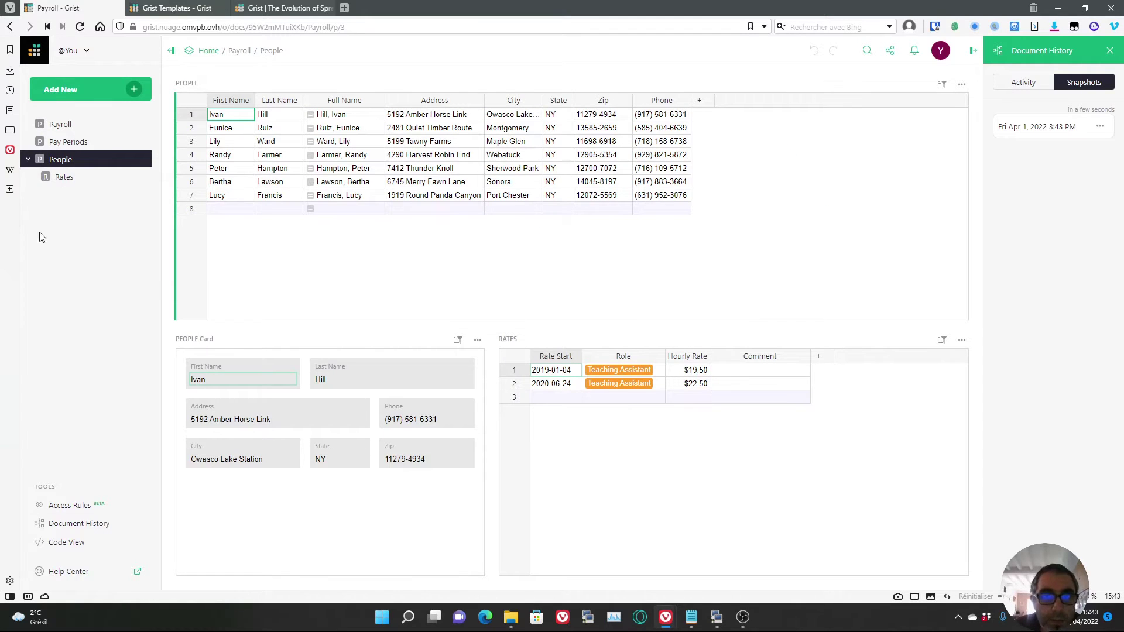
{"action": "left_click", "coordinate": [212, 130]}
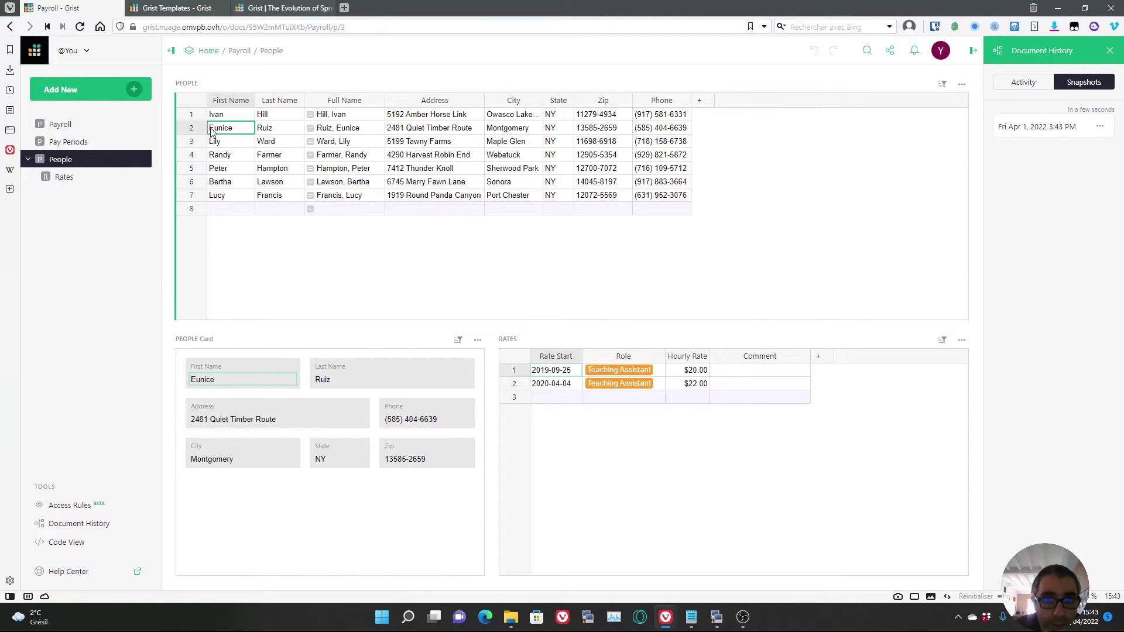
{"action": "left_click", "coordinate": [216, 144]}
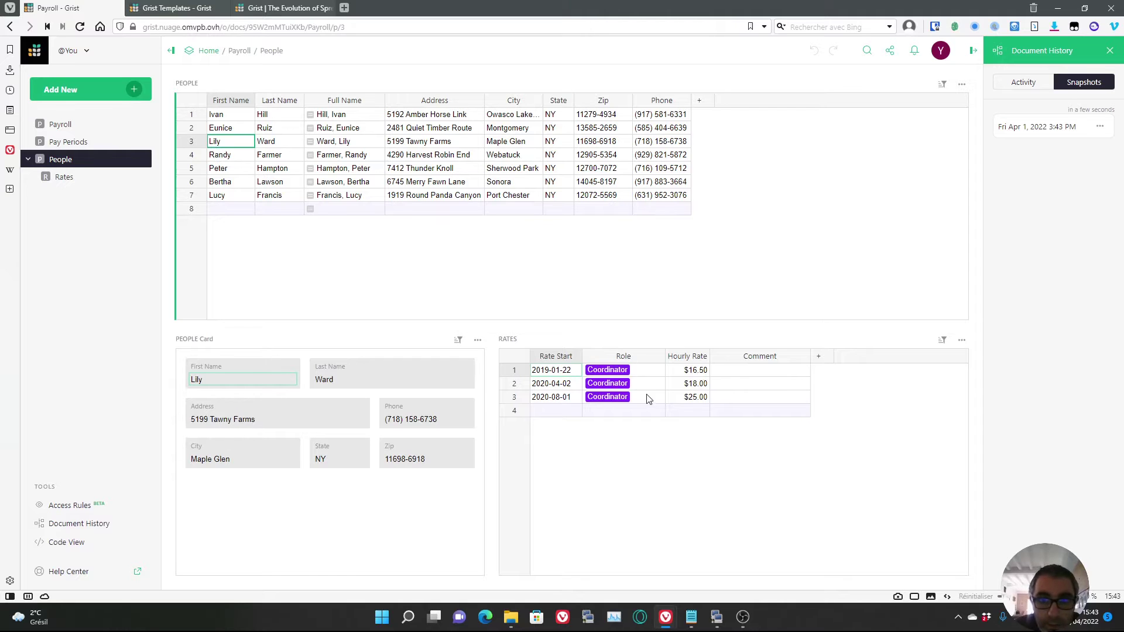
{"action": "left_click", "coordinate": [228, 156]}
{"action": "left_click", "coordinate": [62, 176]}
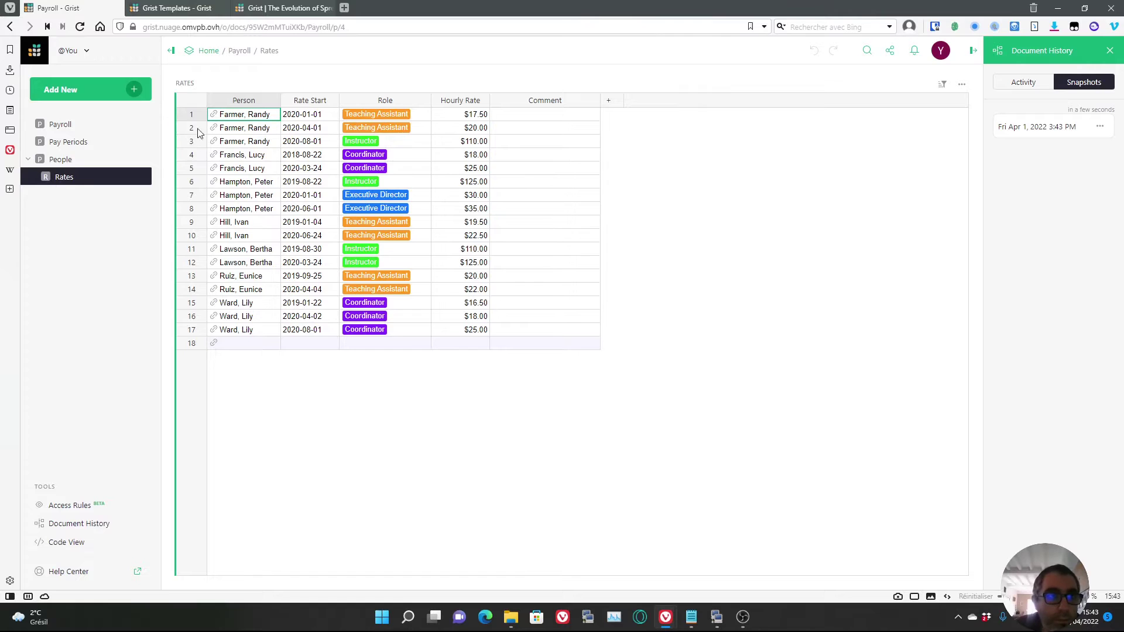
- Return to the document list and create a new empty document
{"action": "left_click", "coordinate": [34, 50]}
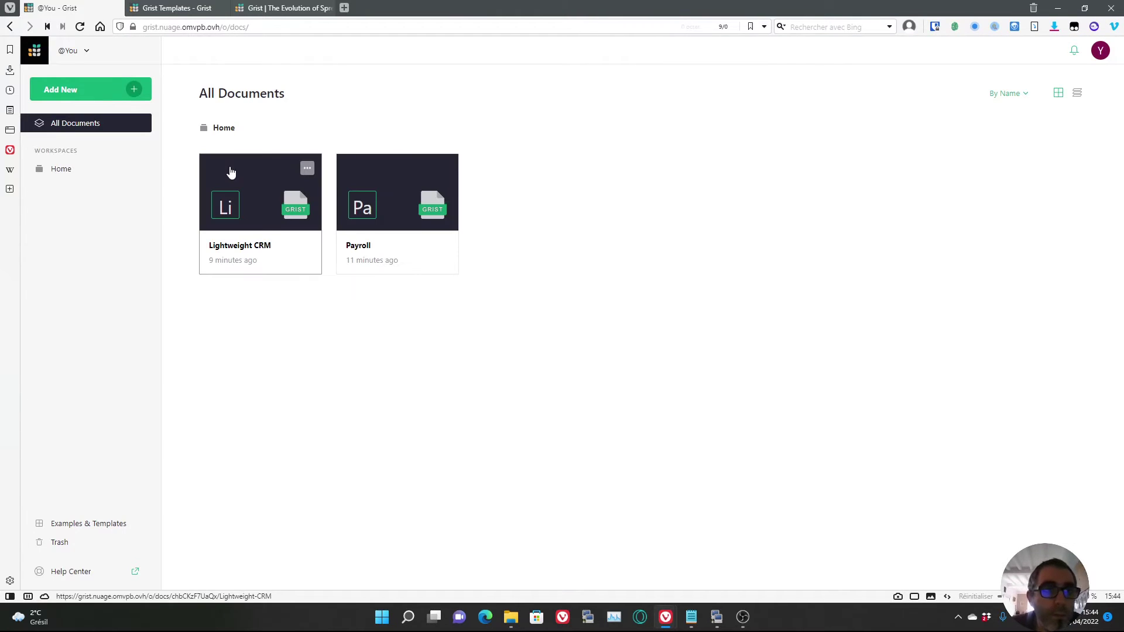
{"action": "left_click", "coordinate": [129, 90]}
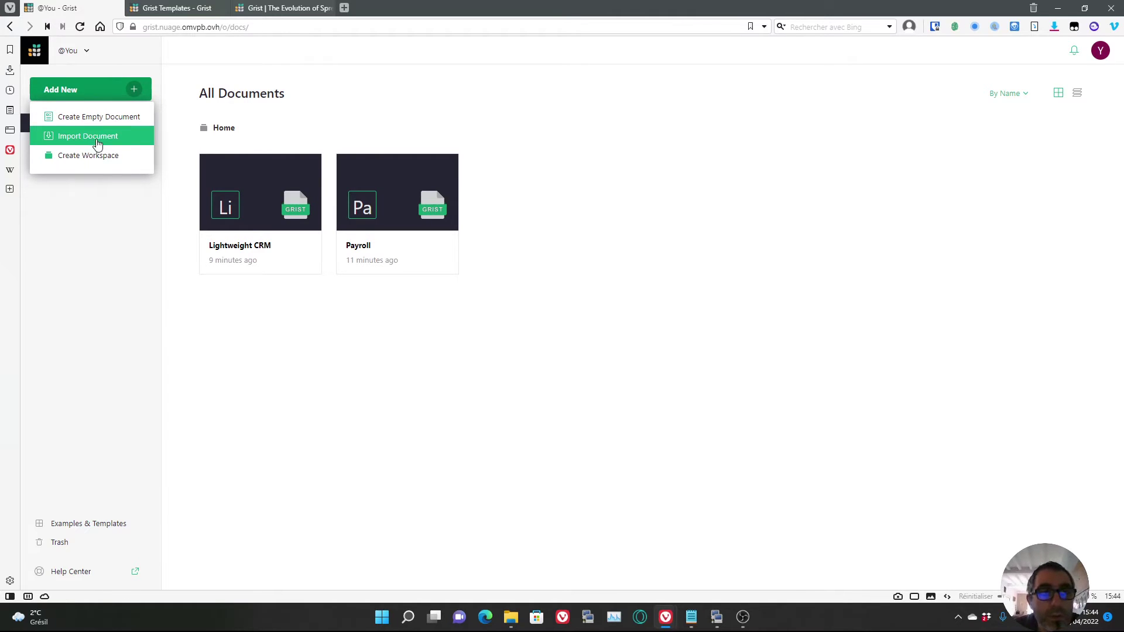
{"action": "left_click", "coordinate": [101, 118]}
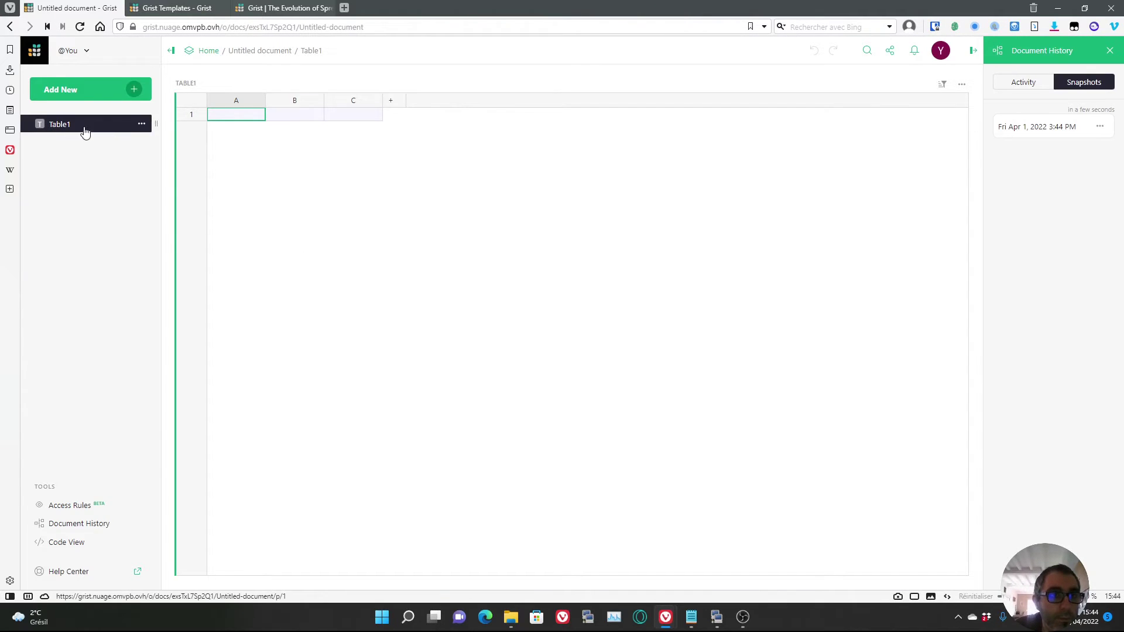
- Rename the Table1 page of the new document to Test
{"action": "left_click", "coordinate": [141, 124]}
{"action": "left_click", "coordinate": [168, 153]}
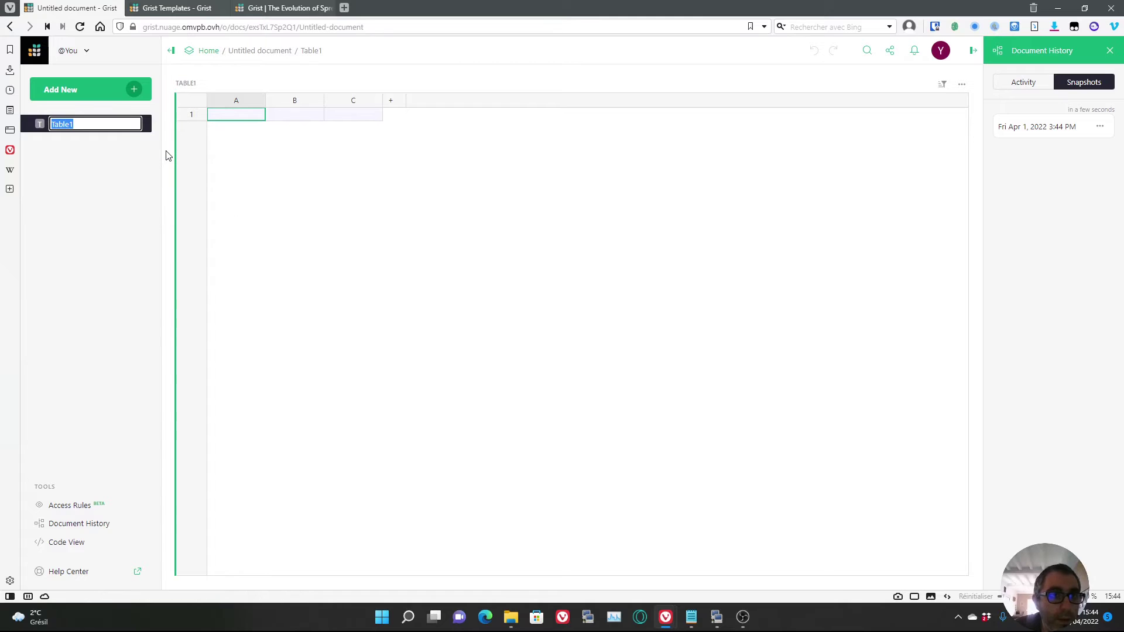
{"action": "type", "text": "Test"}
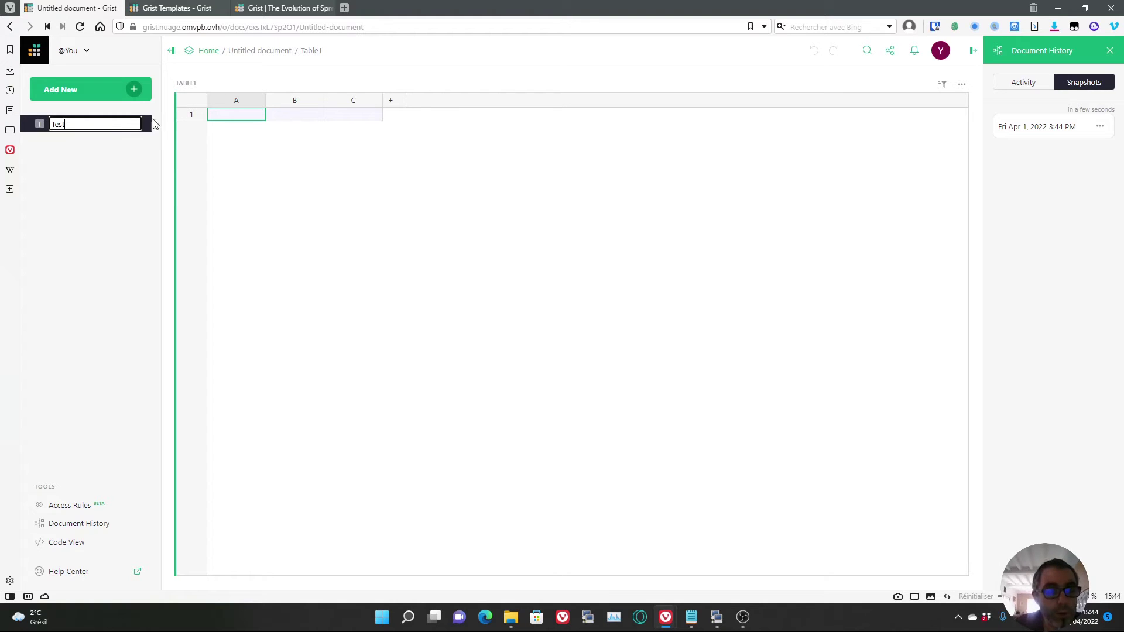
{"action": "left_click", "coordinate": [252, 205]}
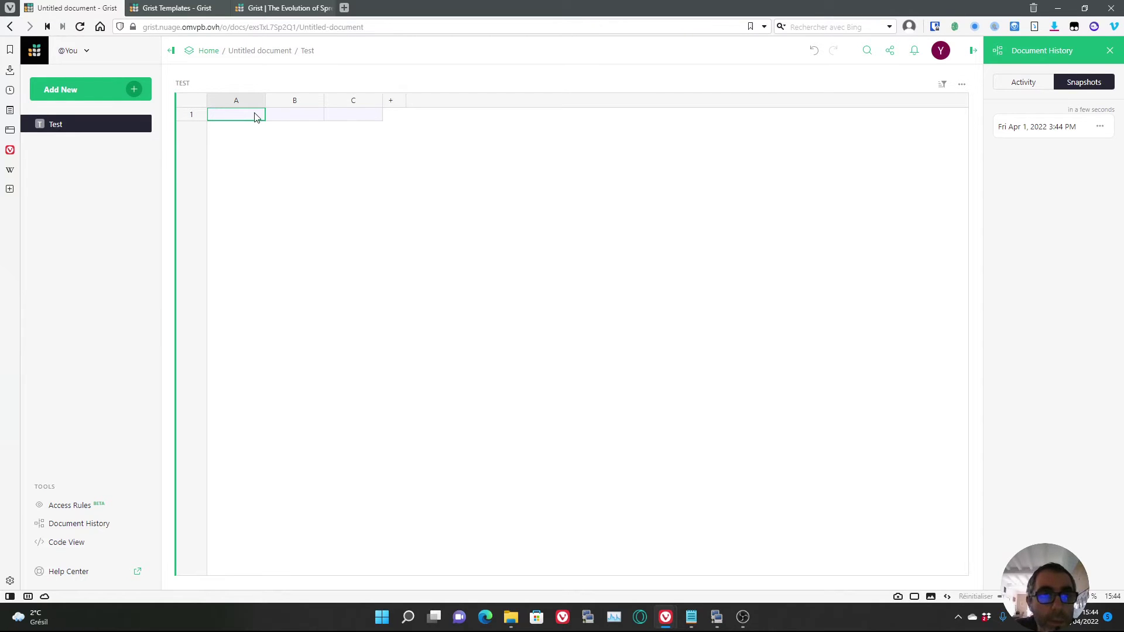
- Widen columns A, B and C, and fill the first row with Tapagoo, 45 and 5
{"action": "left_click_drag", "start_coordinate": [266, 93], "coordinate": [326, 104]}
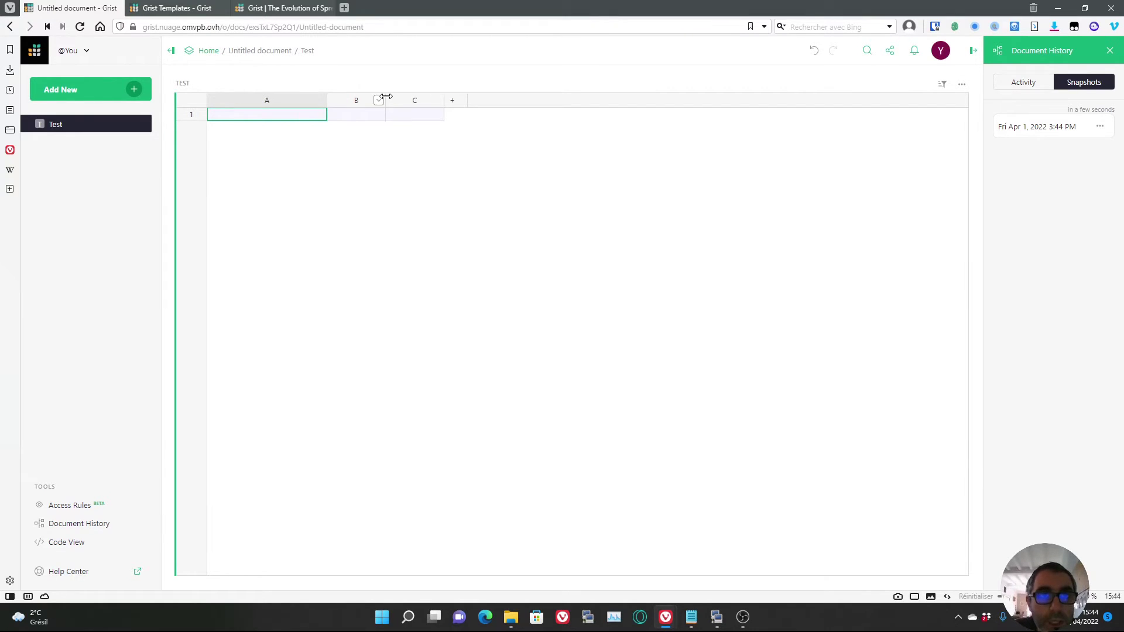
{"action": "left_click_drag", "start_coordinate": [515, 100], "coordinate": [649, 100]}
{"action": "double_click", "coordinate": [263, 115]}
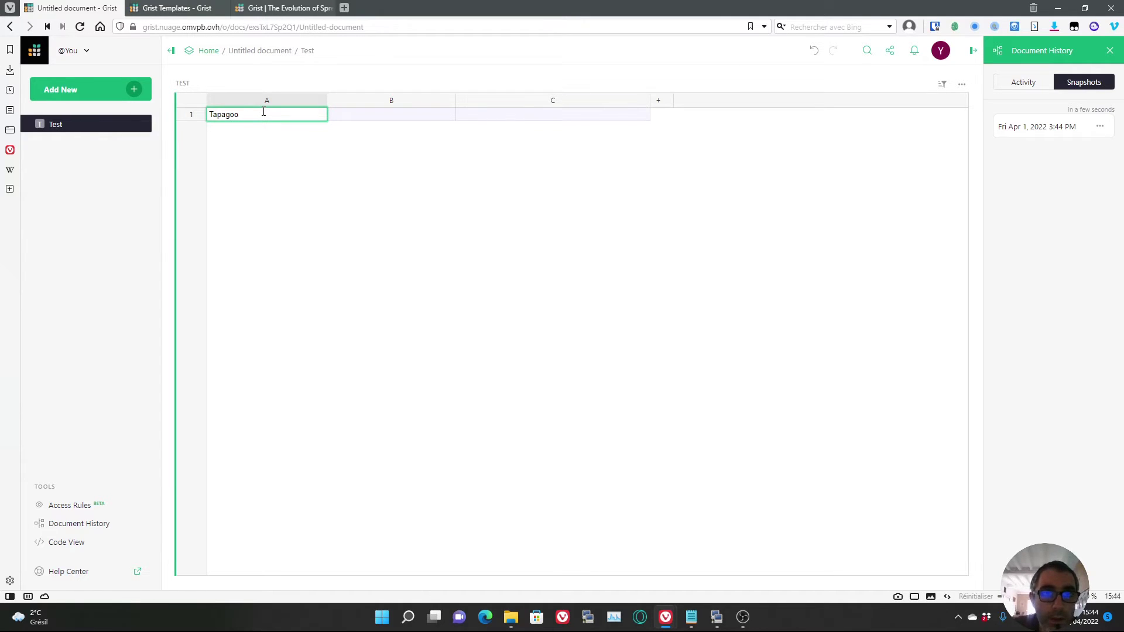
{"action": "left_click", "coordinate": [375, 117]}
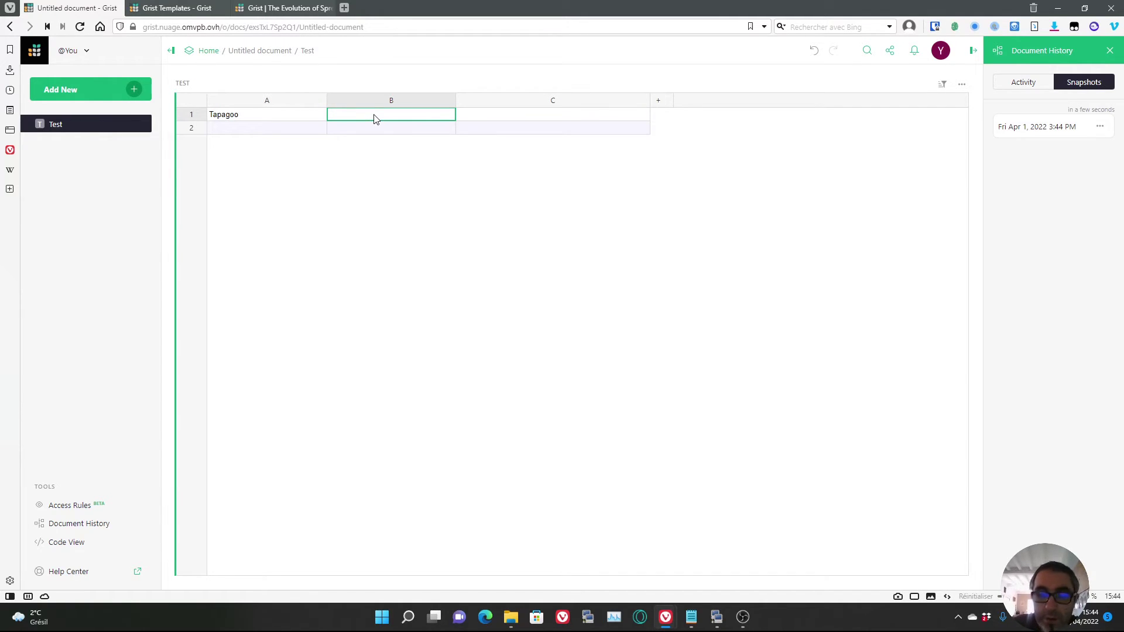
{"action": "type", "text": "45"}
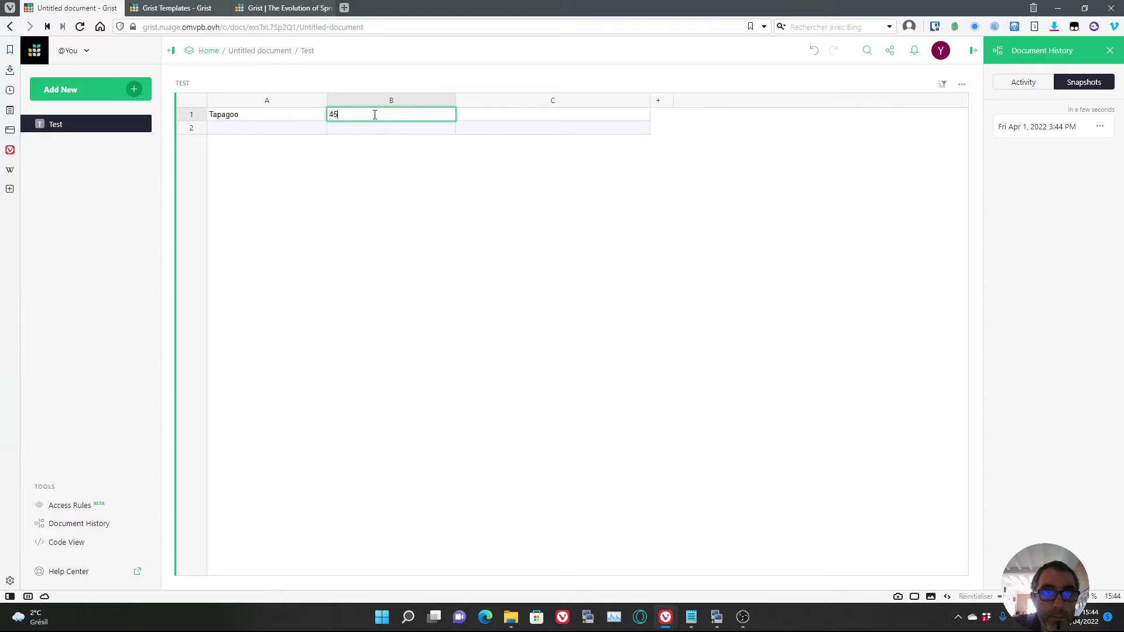
{"action": "left_click", "coordinate": [484, 116]}
{"action": "type", "text": "5"}
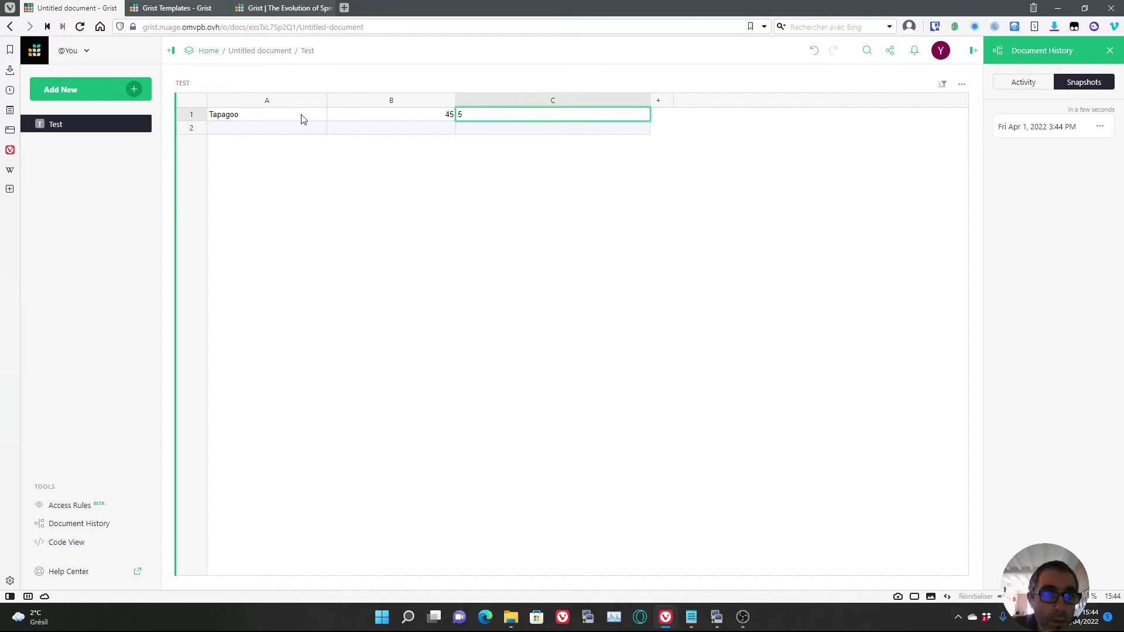
- Add two more rows with Resto 2 and Resto 3 in column A
{"action": "left_click", "coordinate": [274, 125]}
{"action": "type", "text": "Resto"}
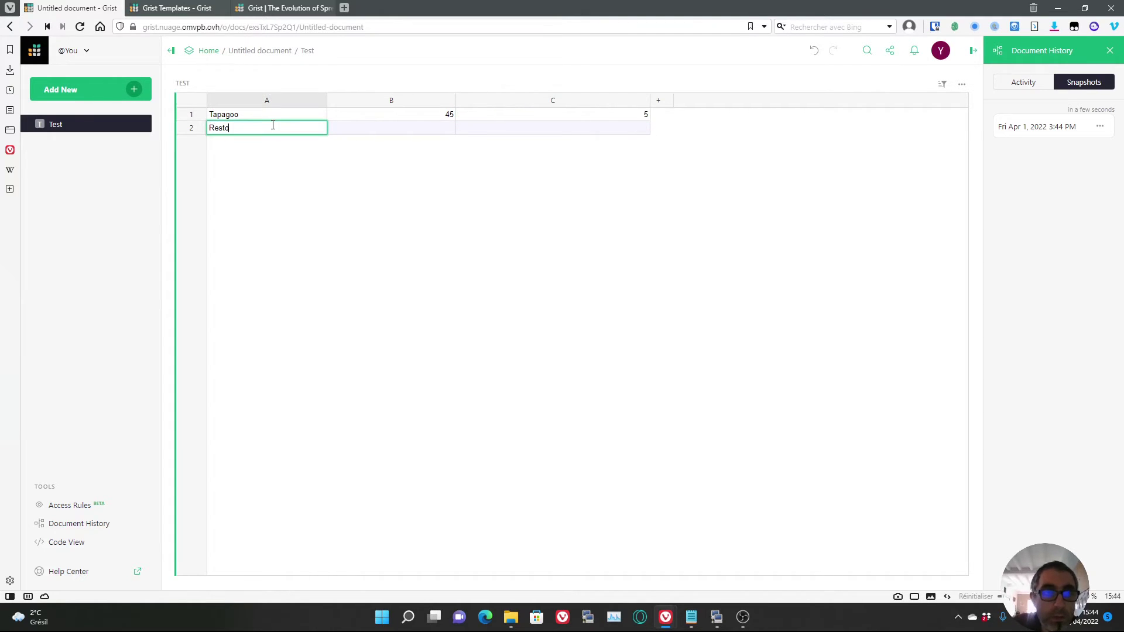
{"action": "key", "text": "Return"}
{"action": "left_click", "coordinate": [267, 146]}
{"action": "type", "text": "Resto"}
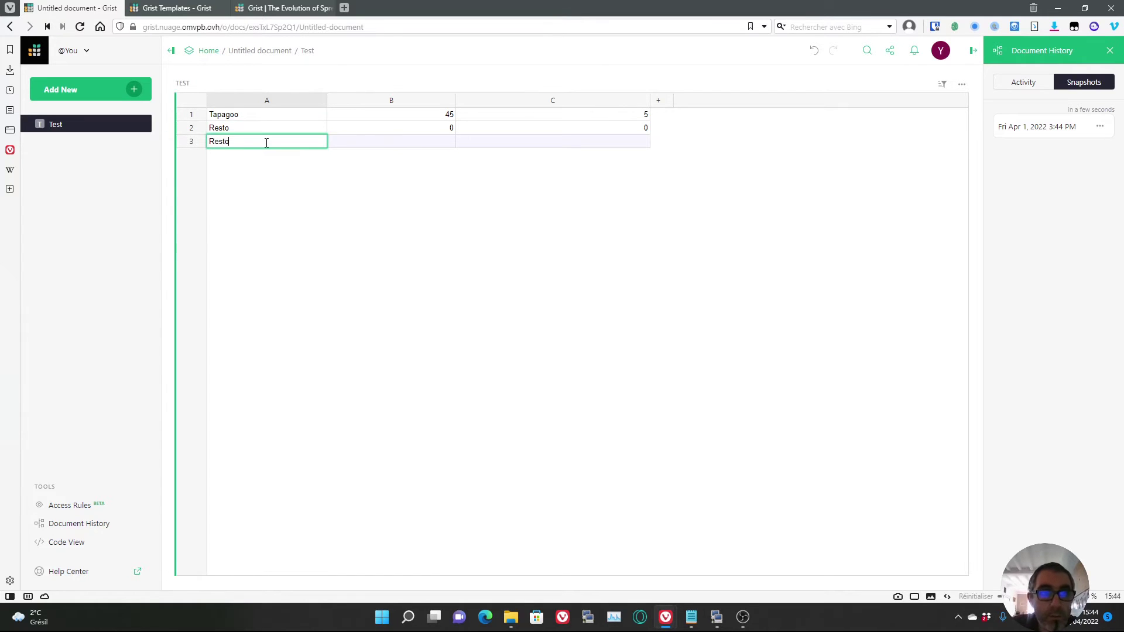
{"action": "key", "text": "Escape"}
{"action": "left_click", "coordinate": [261, 129]}
{"action": "left_click", "coordinate": [260, 128]}
{"action": "double_click", "coordinate": [259, 126]}
{"action": "left_click", "coordinate": [252, 144]}
{"action": "double_click", "coordinate": [251, 142]}
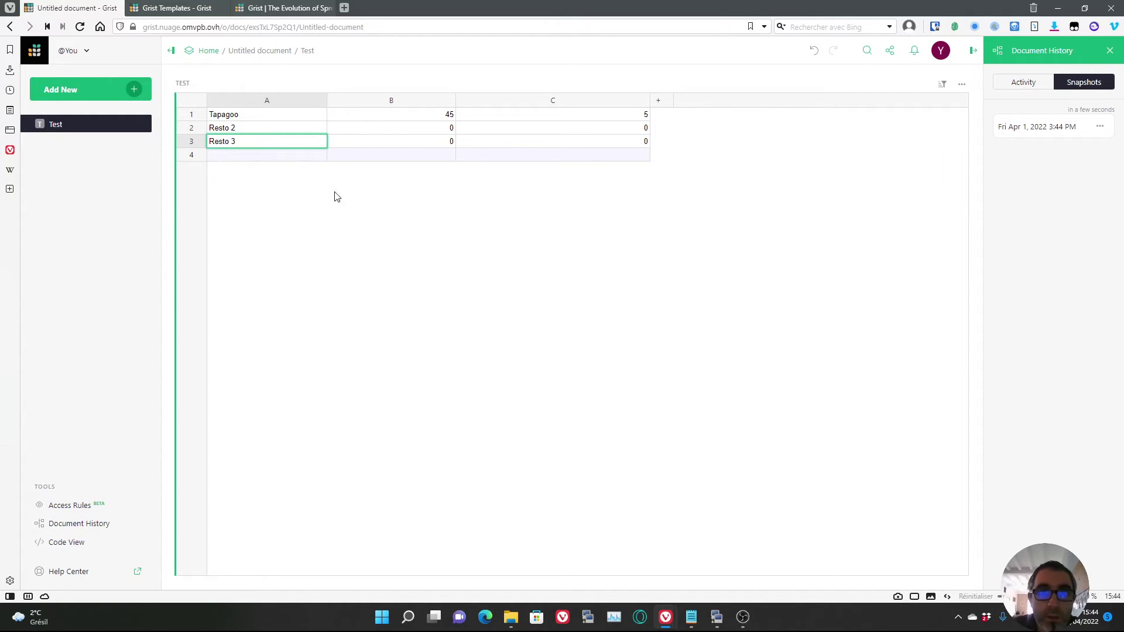
- Enter 45.1 and 5 for Resto 2, and 45.2 and 5 for Resto 3, in columns B and C
{"action": "left_click", "coordinate": [418, 125]}
{"action": "double_click", "coordinate": [419, 128]}
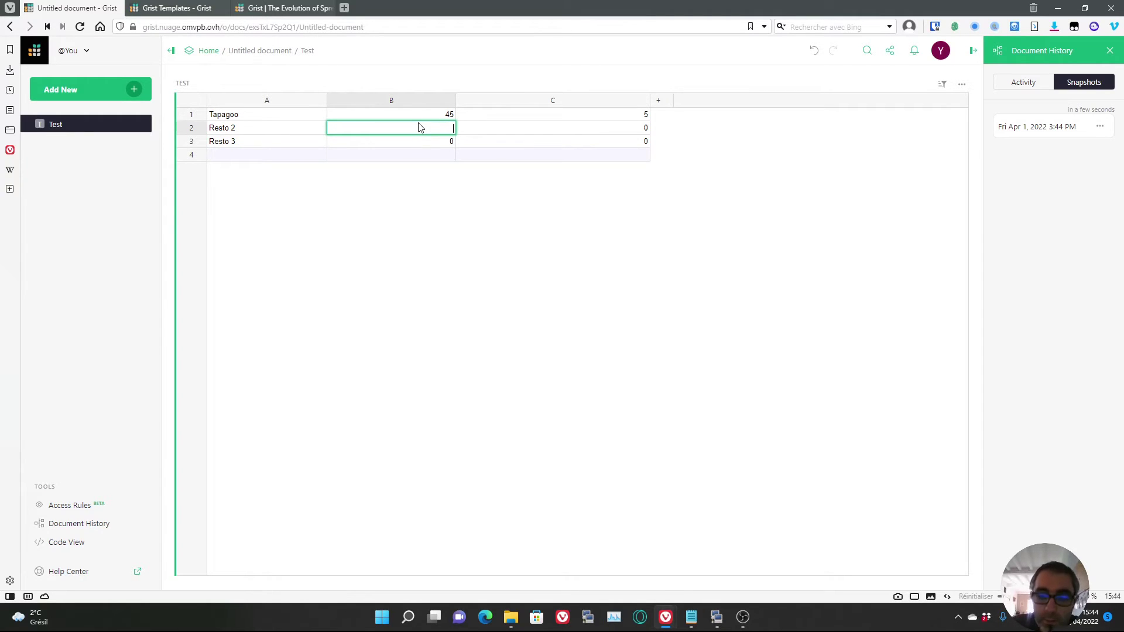
{"action": "type", "text": "45.1"}
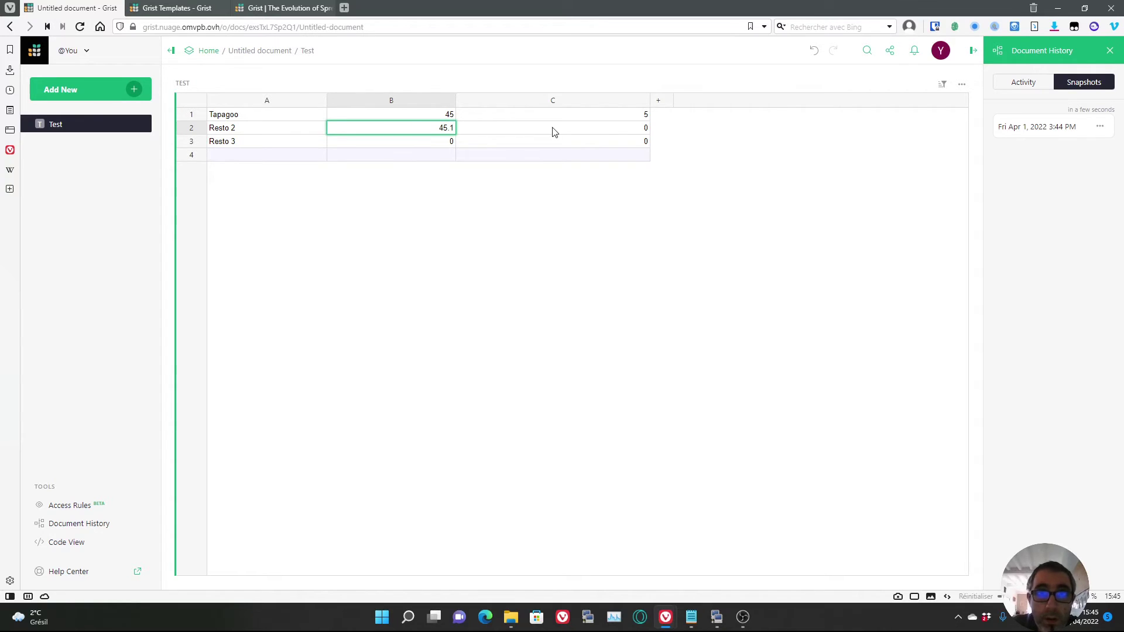
{"action": "left_click", "coordinate": [555, 130]}
{"action": "type", "text": "5"}
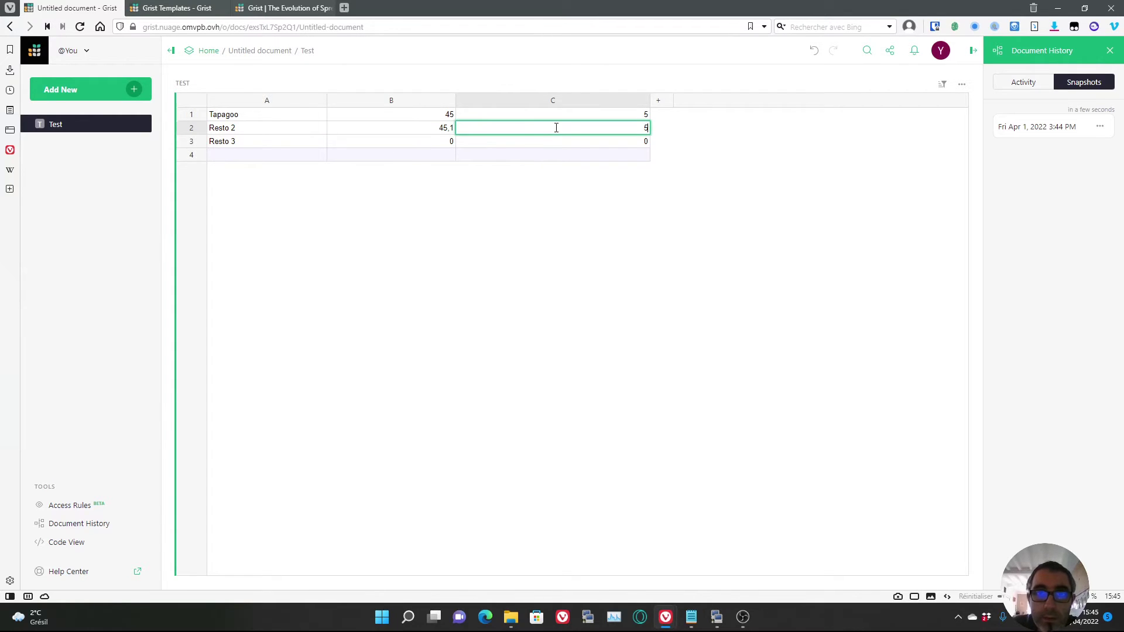
{"action": "left_click", "coordinate": [440, 145]}
{"action": "type", "text": "45.2"}
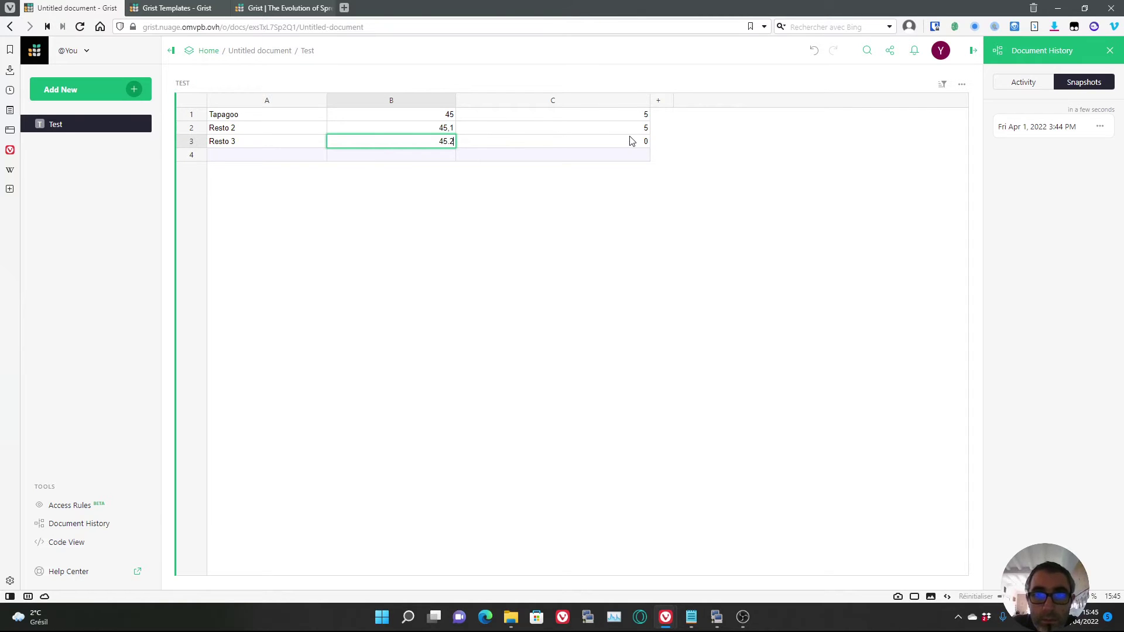
{"action": "double_click", "coordinate": [631, 140]}
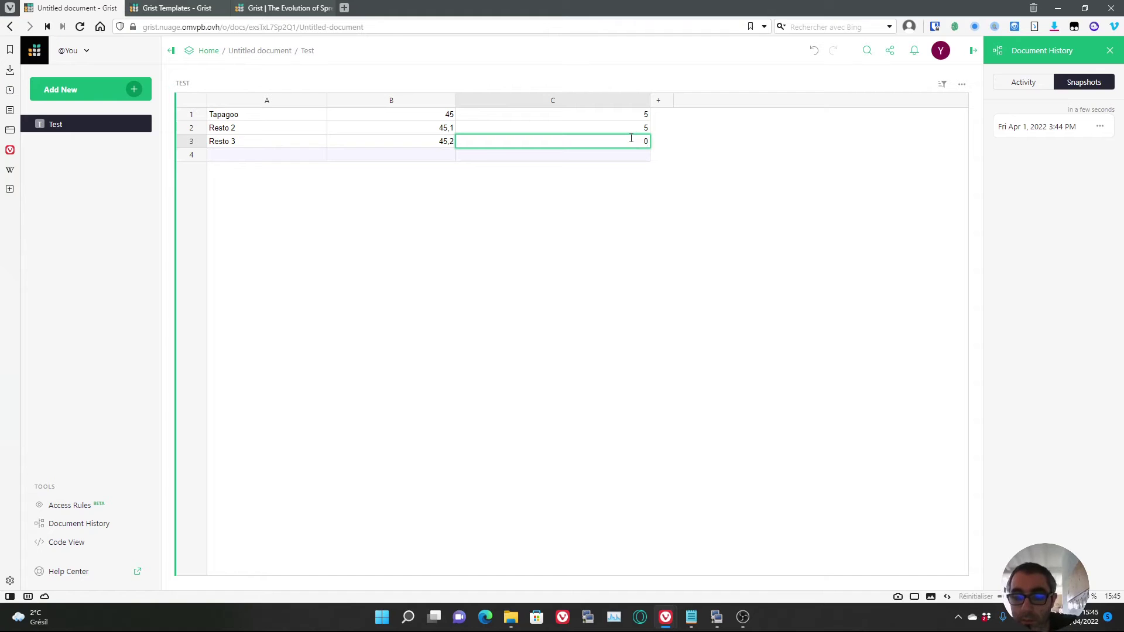
{"action": "key", "text": "Return"}
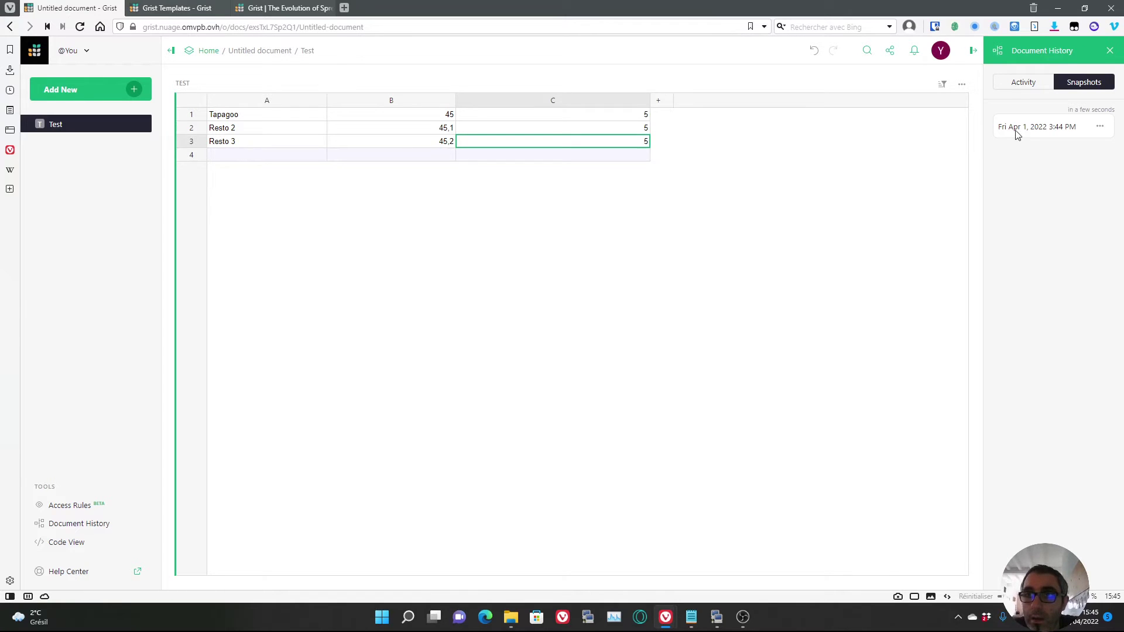
- Review the activity log of changes in the document history
{"action": "left_click", "coordinate": [1016, 82]}
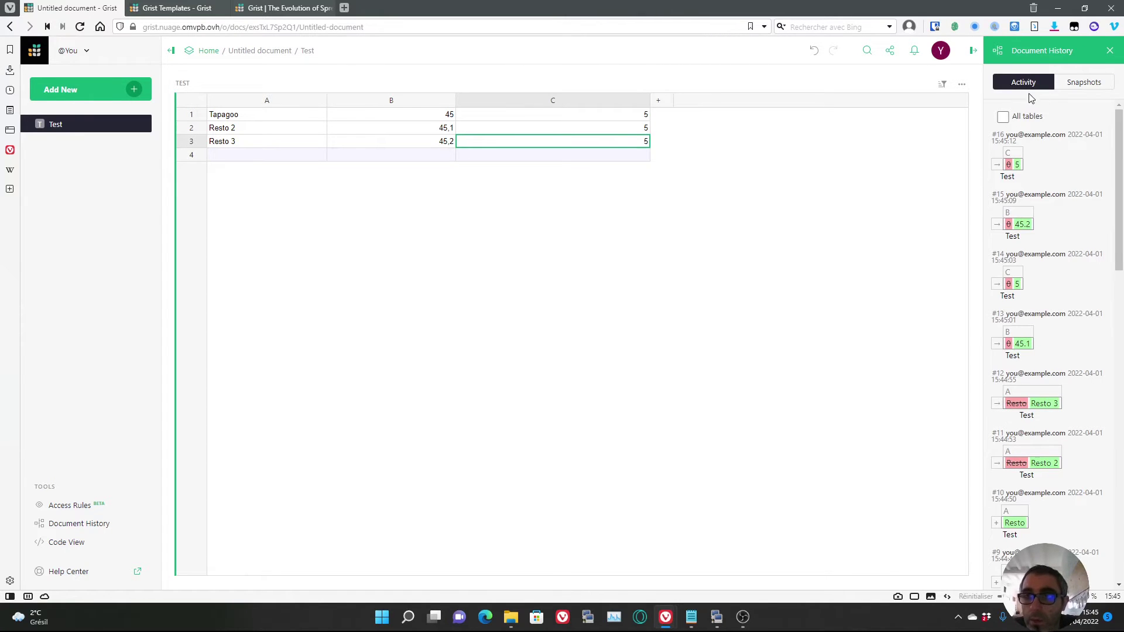
{"action": "scroll", "coordinate": [1022, 217], "scroll_direction": "down", "scroll_amount": 8}
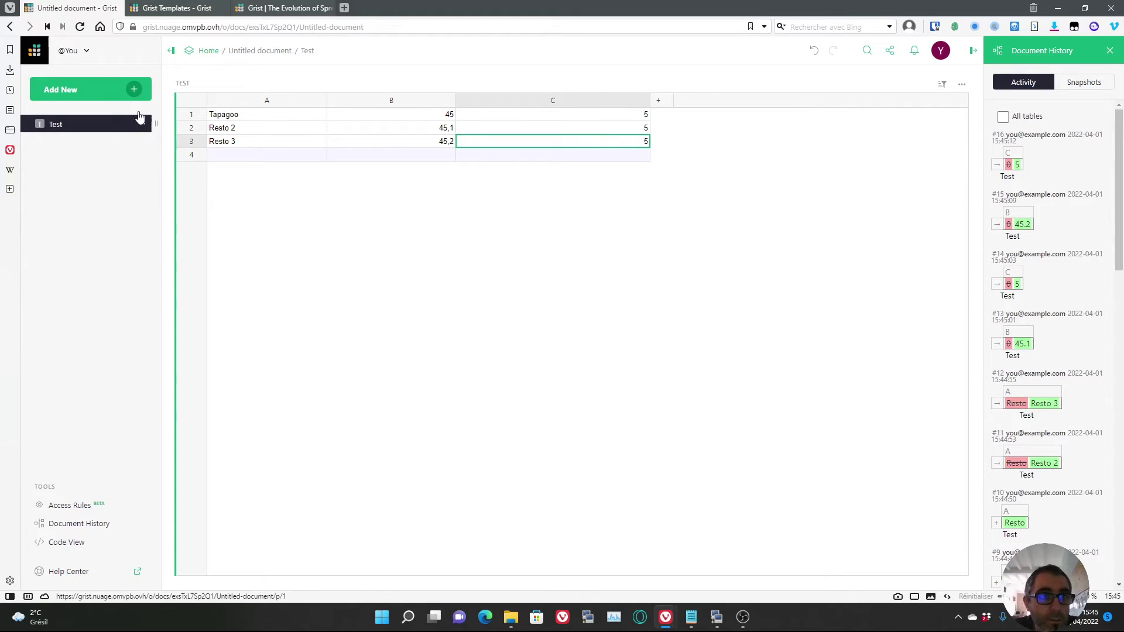
- Add a Custom widget based on the Test table's data to the page
{"action": "left_click", "coordinate": [137, 89]}
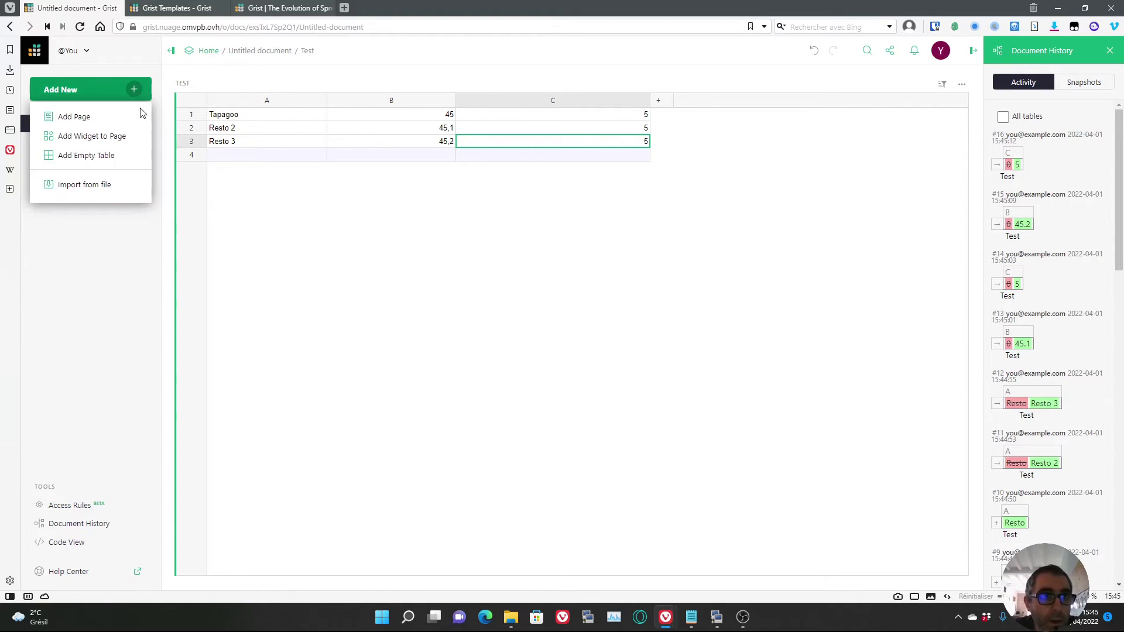
{"action": "left_click", "coordinate": [106, 141]}
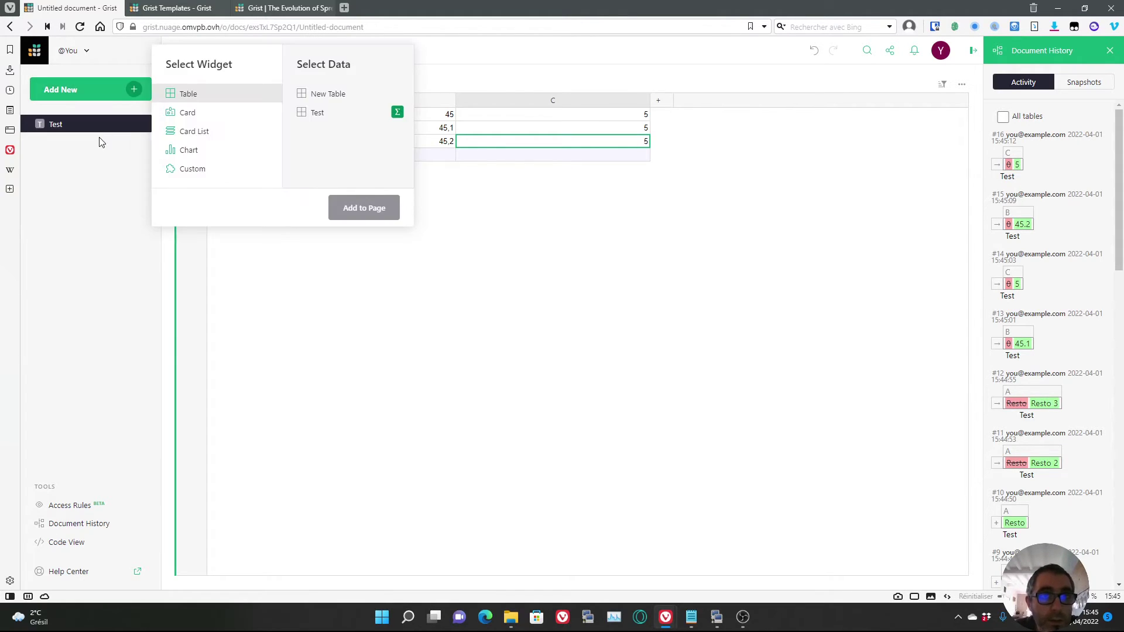
{"action": "left_click", "coordinate": [195, 170]}
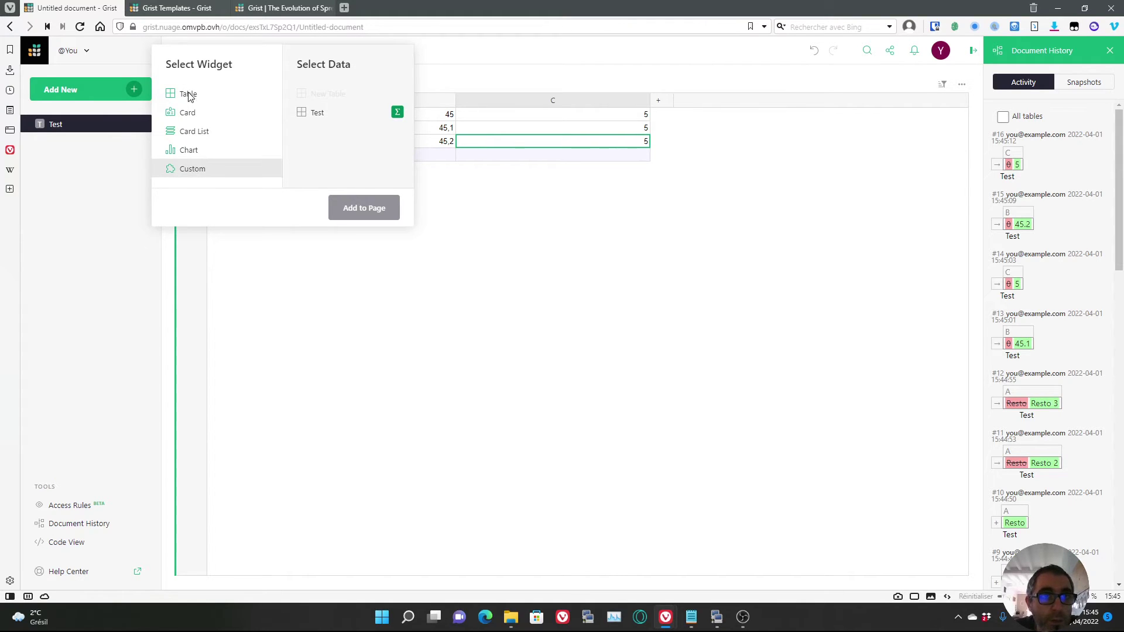
{"action": "left_click", "coordinate": [315, 114]}
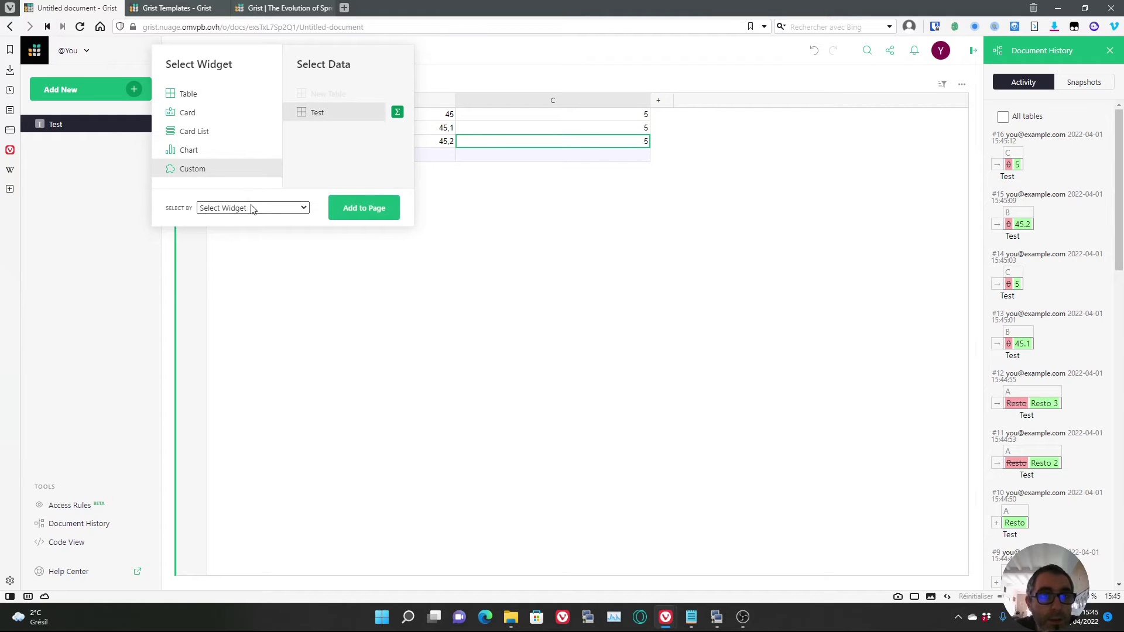
{"action": "left_click", "coordinate": [372, 208]}
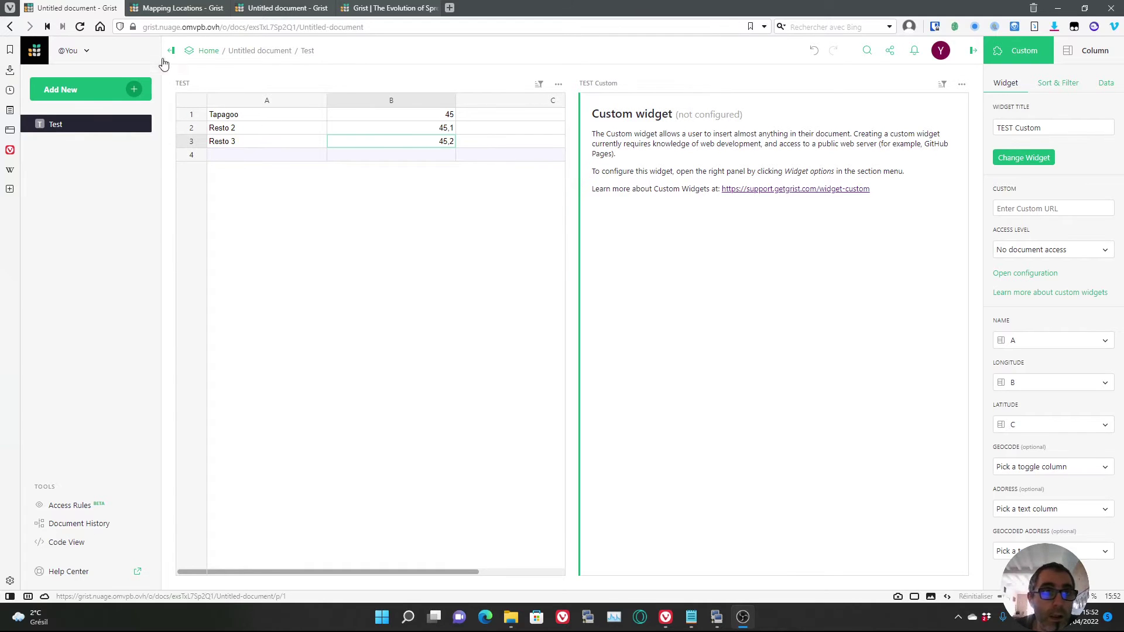
- Copy the map widget's custom URL from the Mapping Locations template document
{"action": "left_click", "coordinate": [164, 8]}
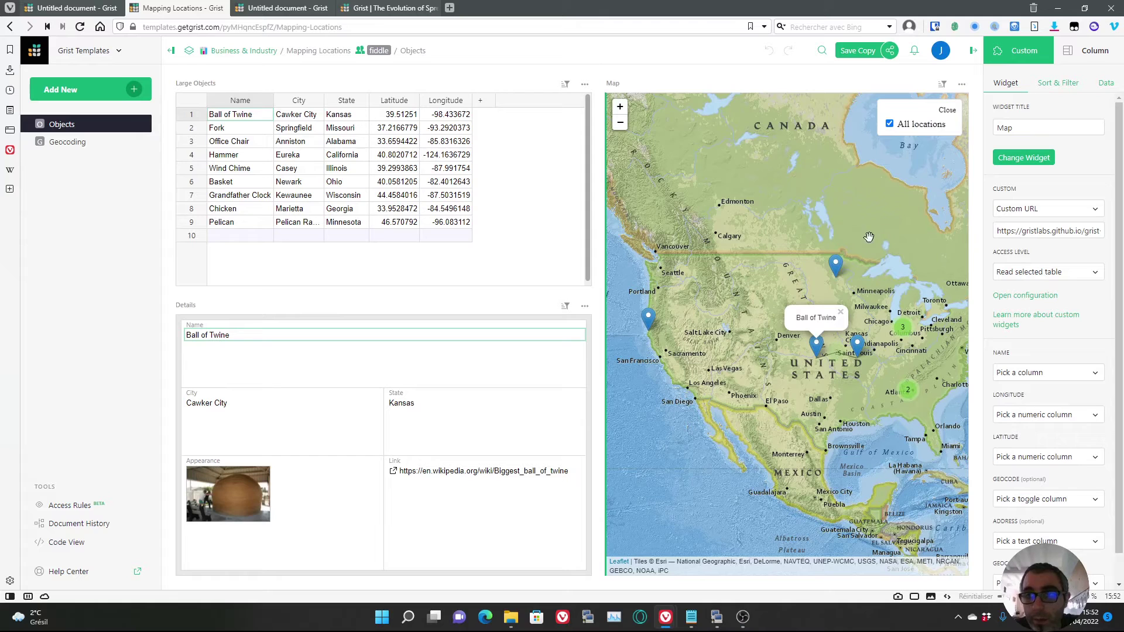
{"action": "left_click_drag", "start_coordinate": [998, 231], "coordinate": [1120, 233]}
{"action": "right_click", "coordinate": [1070, 232]}
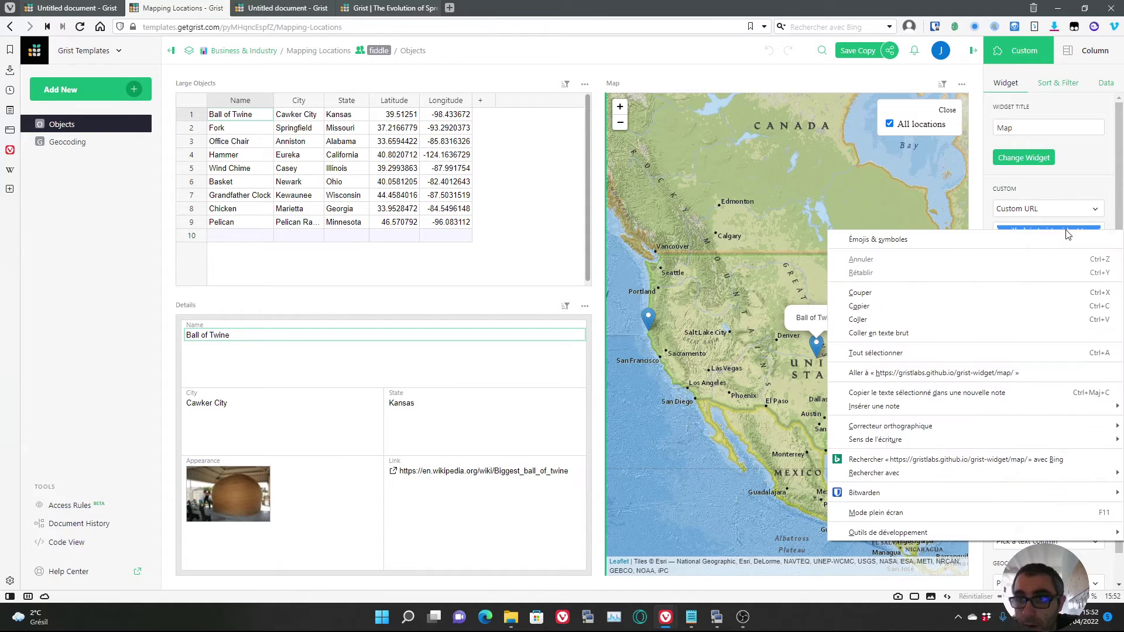
{"action": "left_click", "coordinate": [897, 304]}
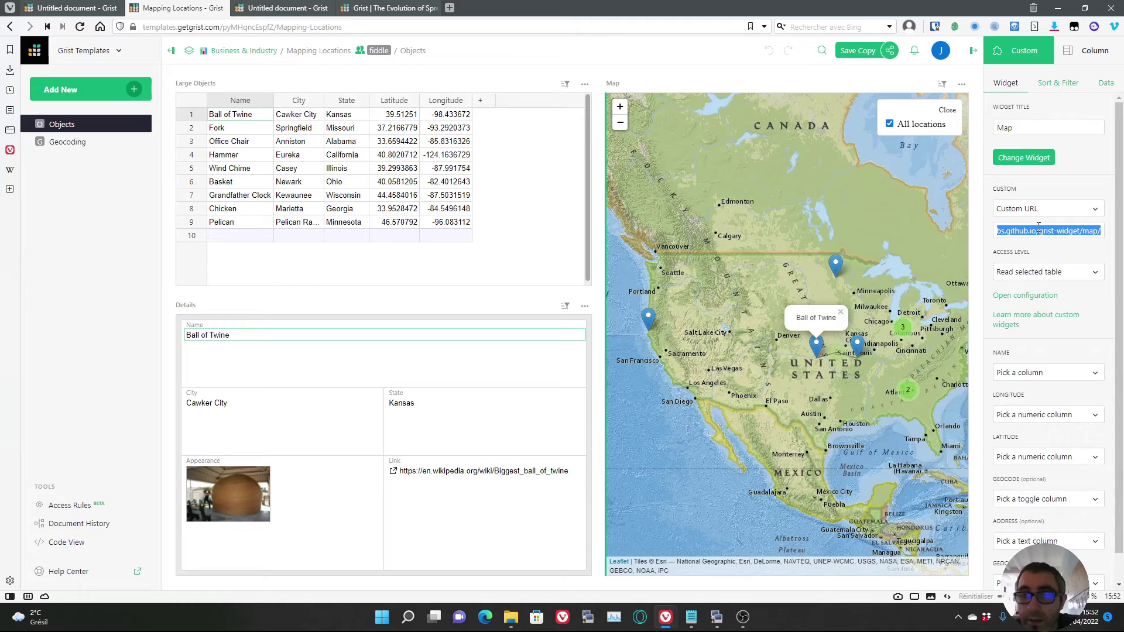
- Set the Test document's custom widget to the copied map URL and its access level to Read selected table
{"action": "left_click", "coordinate": [76, 8]}
{"action": "left_click", "coordinate": [1038, 210]}
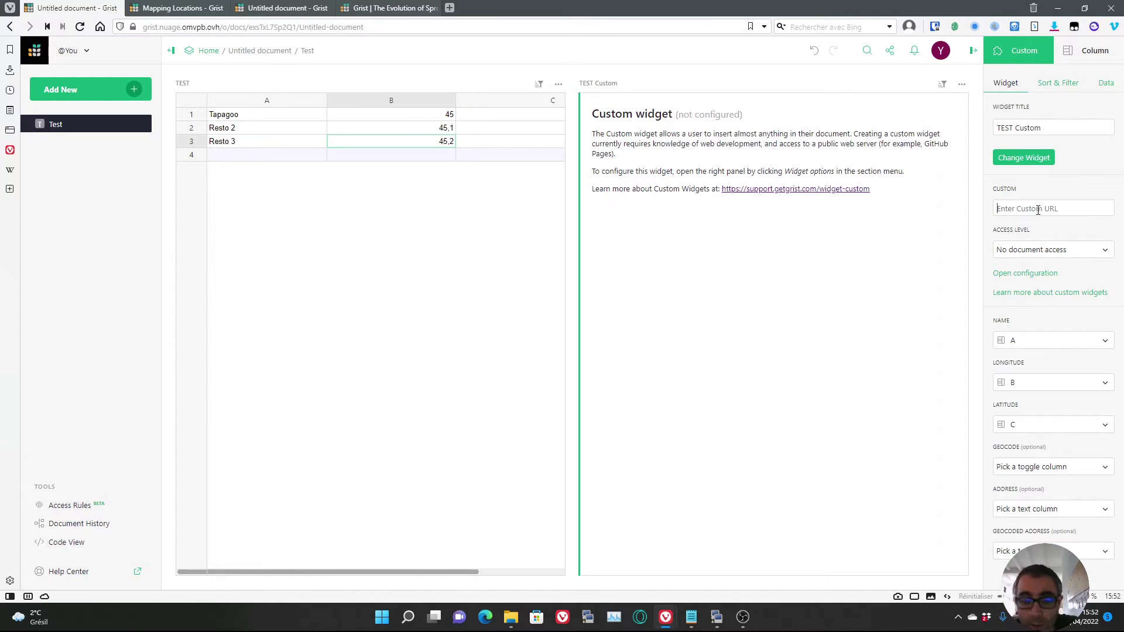
{"action": "key", "text": "ctrl+v"}
{"action": "key", "text": "Return"}
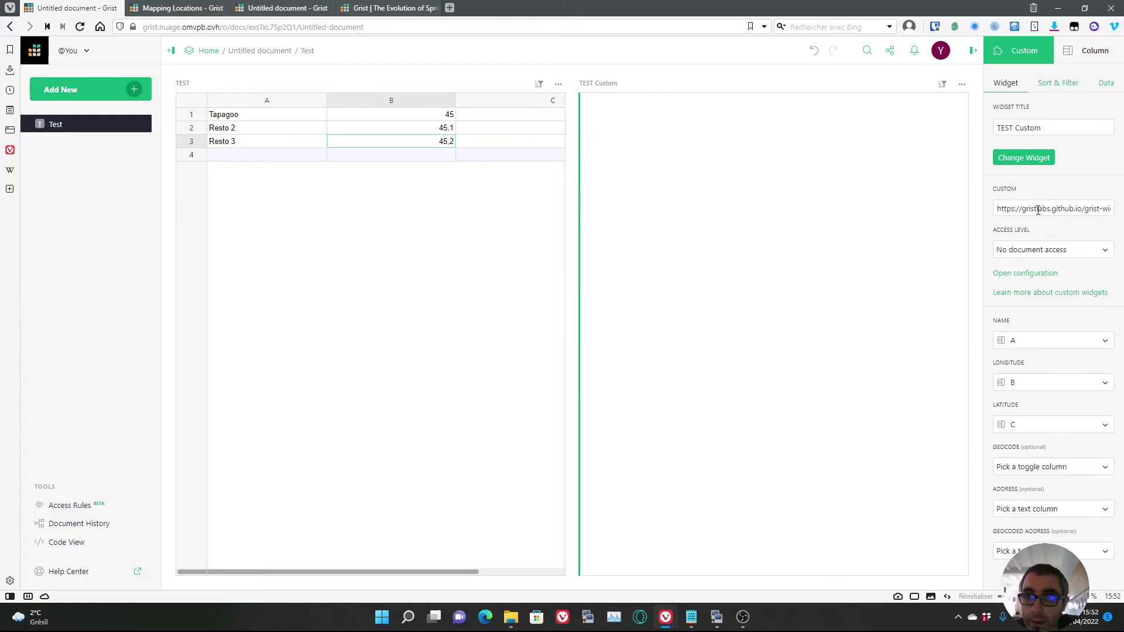
{"action": "left_click", "coordinate": [1049, 253]}
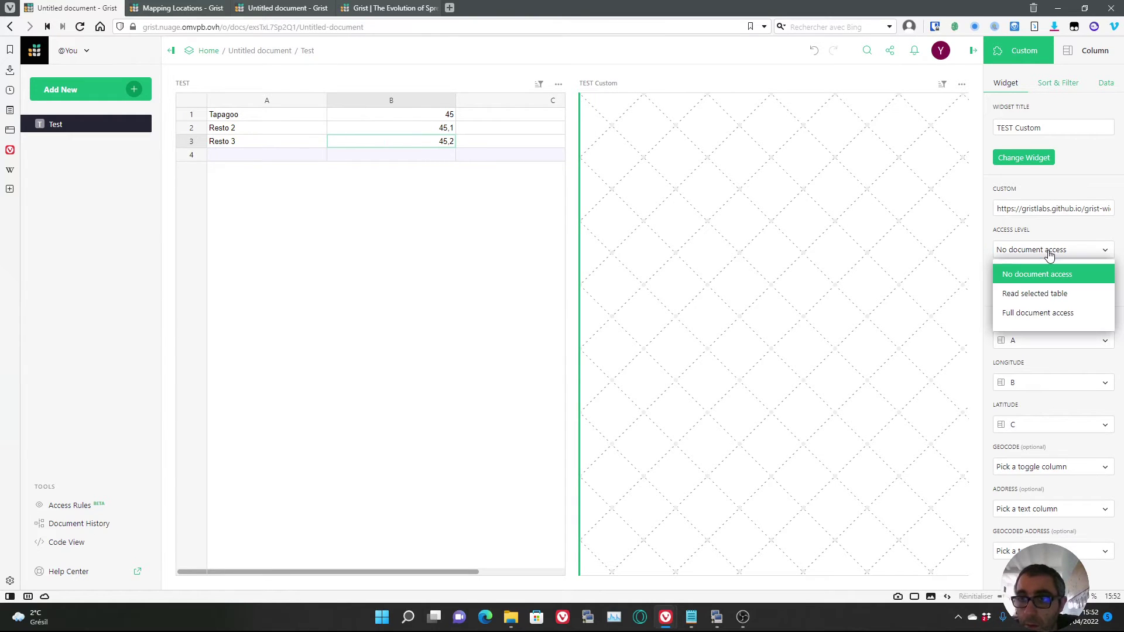
{"action": "left_click", "coordinate": [1047, 293]}
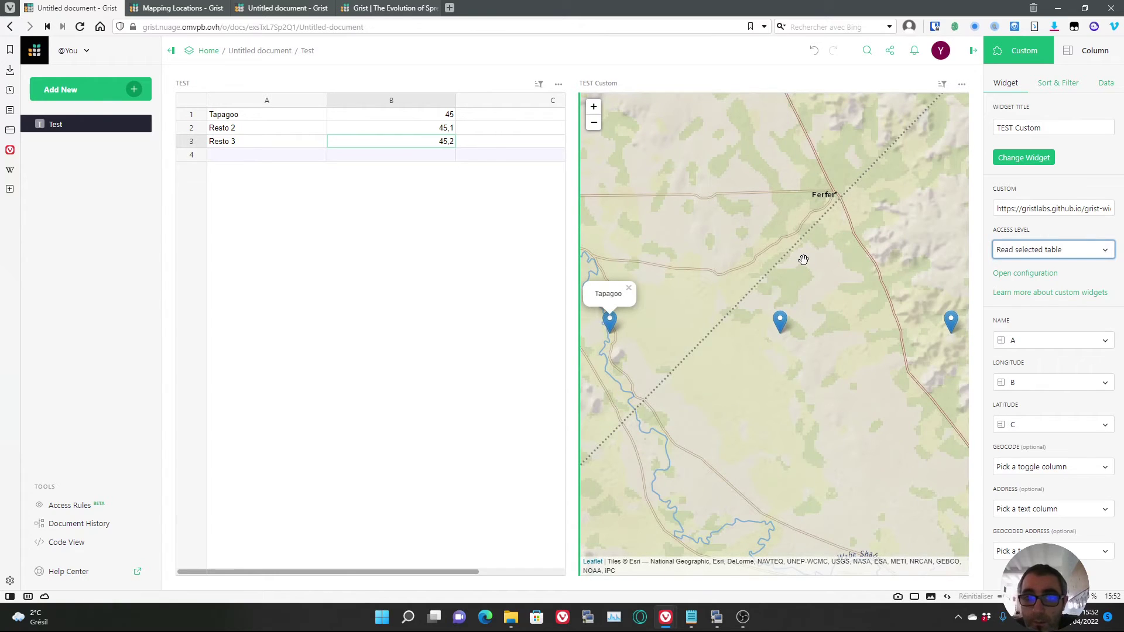
{"action": "left_click", "coordinate": [1047, 343]}
{"action": "left_click", "coordinate": [1047, 343]}
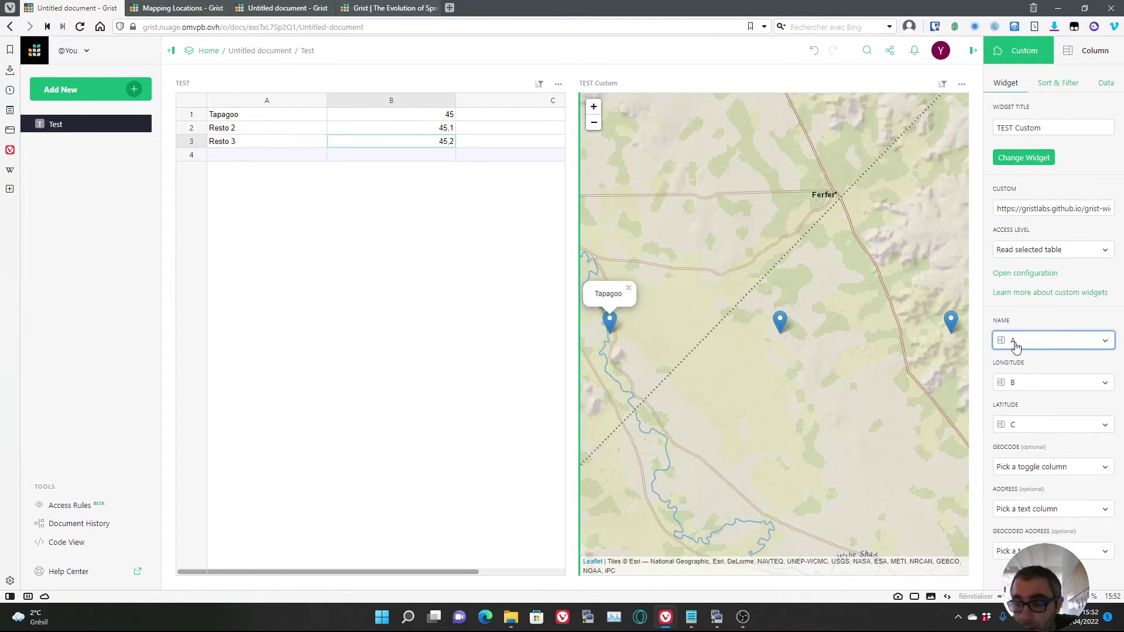
- Examine the markers on the map and show the Resto 3 marker's label
{"action": "scroll", "coordinate": [773, 289], "scroll_direction": "down", "scroll_amount": 1}
{"action": "left_click", "coordinate": [777, 299]}
{"action": "left_click", "coordinate": [862, 298]}
{"action": "scroll", "coordinate": [796, 316], "scroll_direction": "down", "scroll_amount": 1}
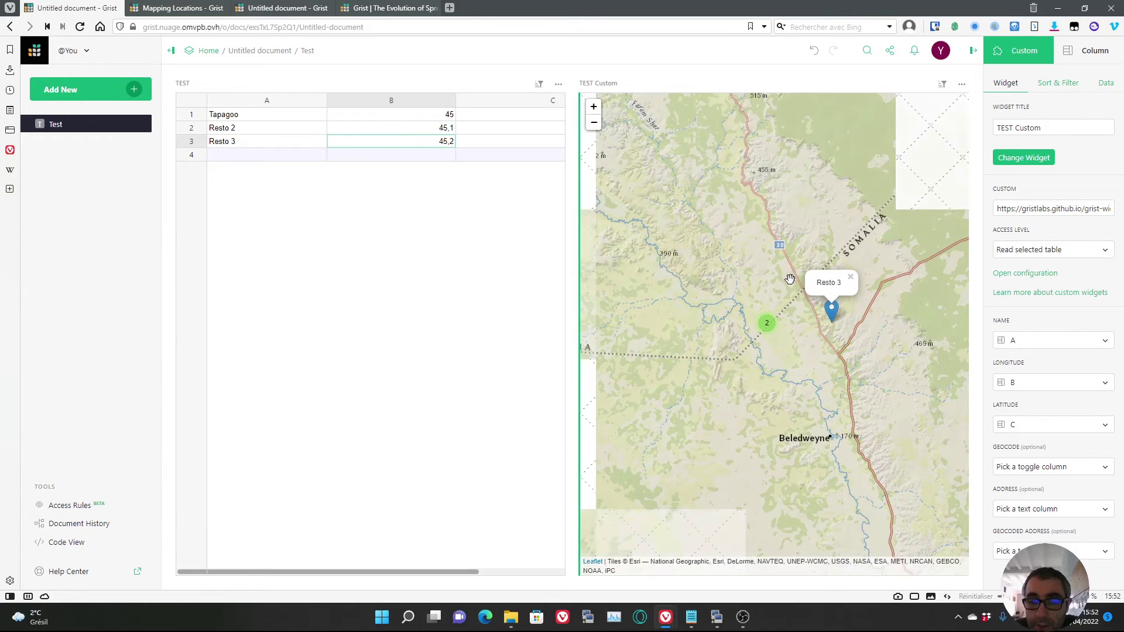
{"action": "scroll", "coordinate": [787, 293], "scroll_direction": "up", "scroll_amount": 1}
{"action": "mouse_move", "coordinate": [762, 321]}
{"action": "left_mouse_down"}
{"action": "mouse_move", "coordinate": [782, 265]}
{"action": "mouse_move", "coordinate": [769, 339]}
{"action": "left_mouse_up"}
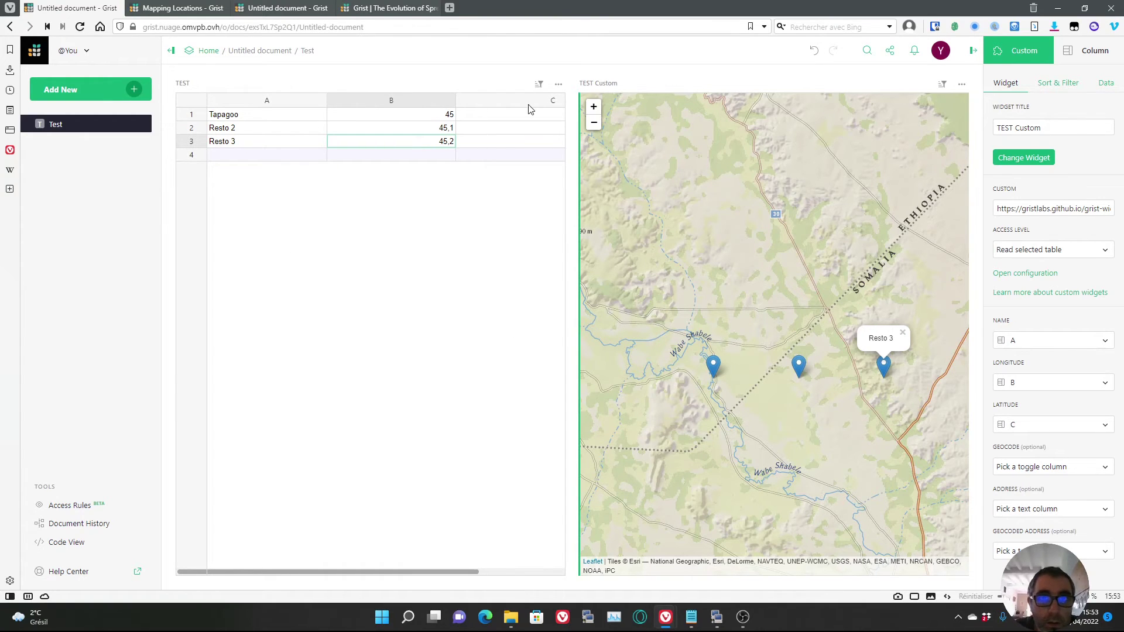
- Add a column after column C in the Test table and enter 11h-22h in its first row
{"action": "left_click_drag", "start_coordinate": [466, 572], "coordinate": [550, 573]}
{"action": "left_click", "coordinate": [551, 100]}
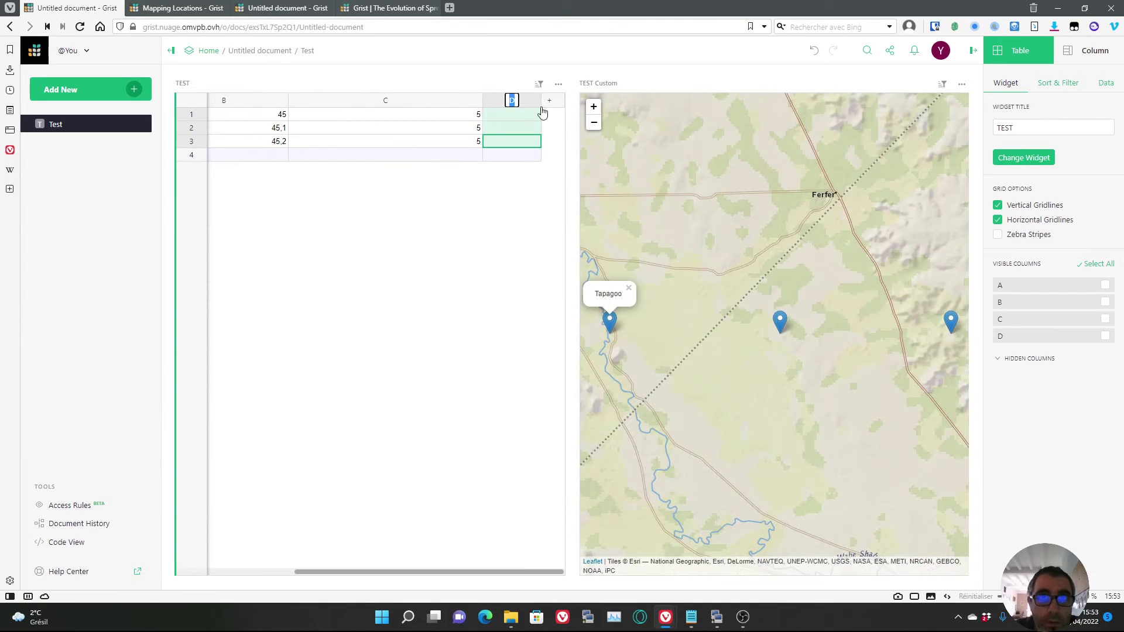
{"action": "left_click", "coordinate": [497, 116]}
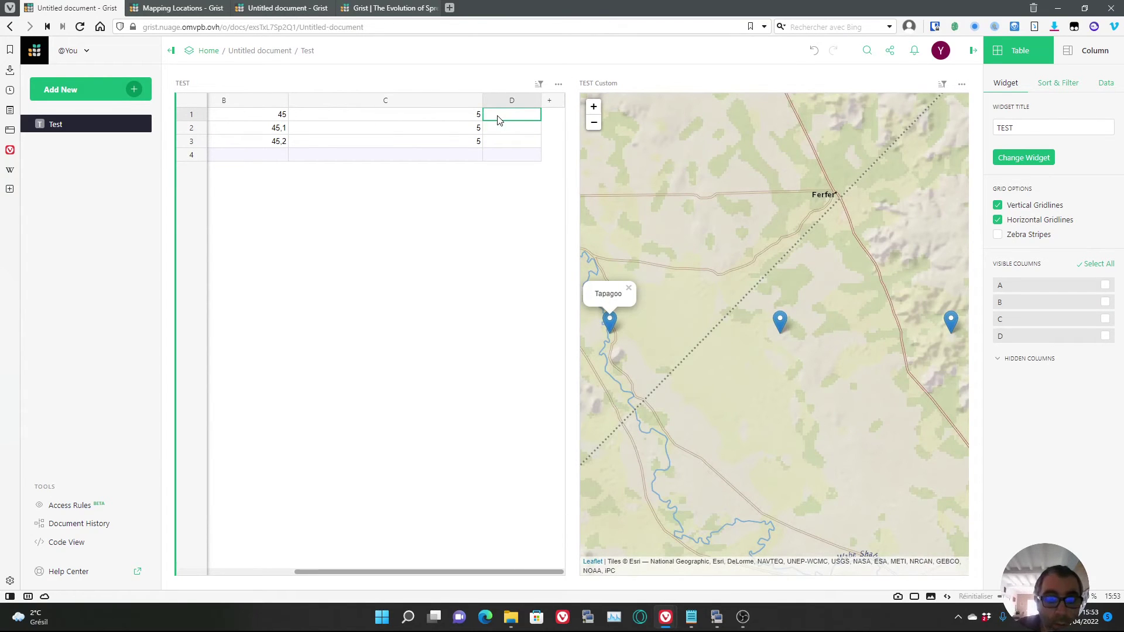
{"action": "type", "text": "14"}
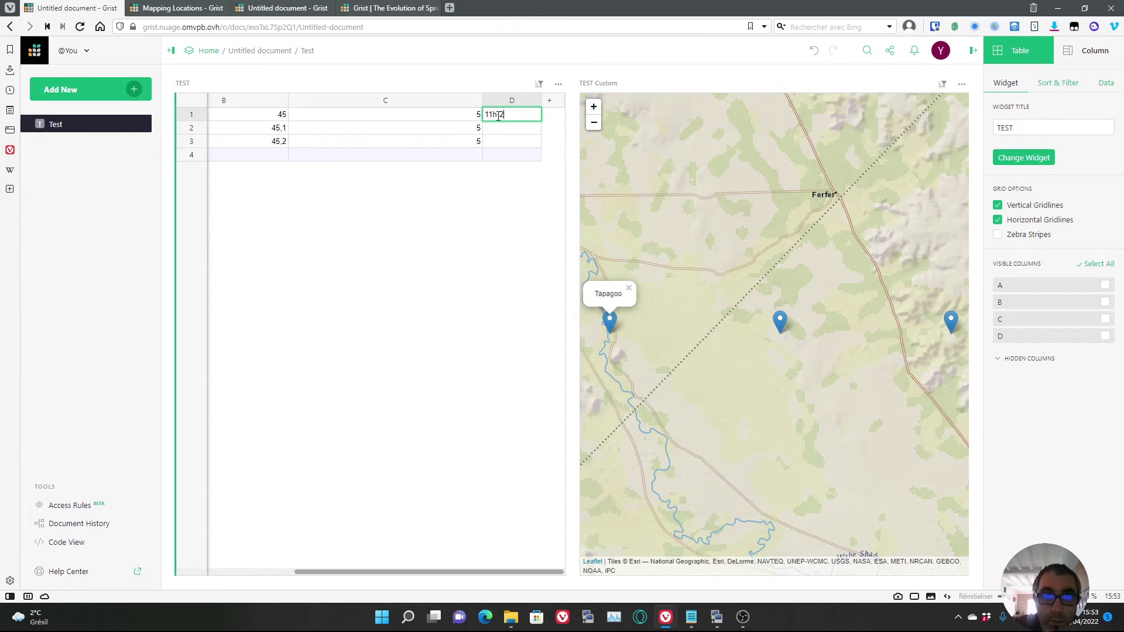
{"action": "left_click", "coordinate": [517, 128]}
- Copy the 11h-22h opening hours from the first row into rows 2 and 3 of column D
{"action": "left_click", "coordinate": [522, 120]}
{"action": "left_click", "coordinate": [518, 128]}
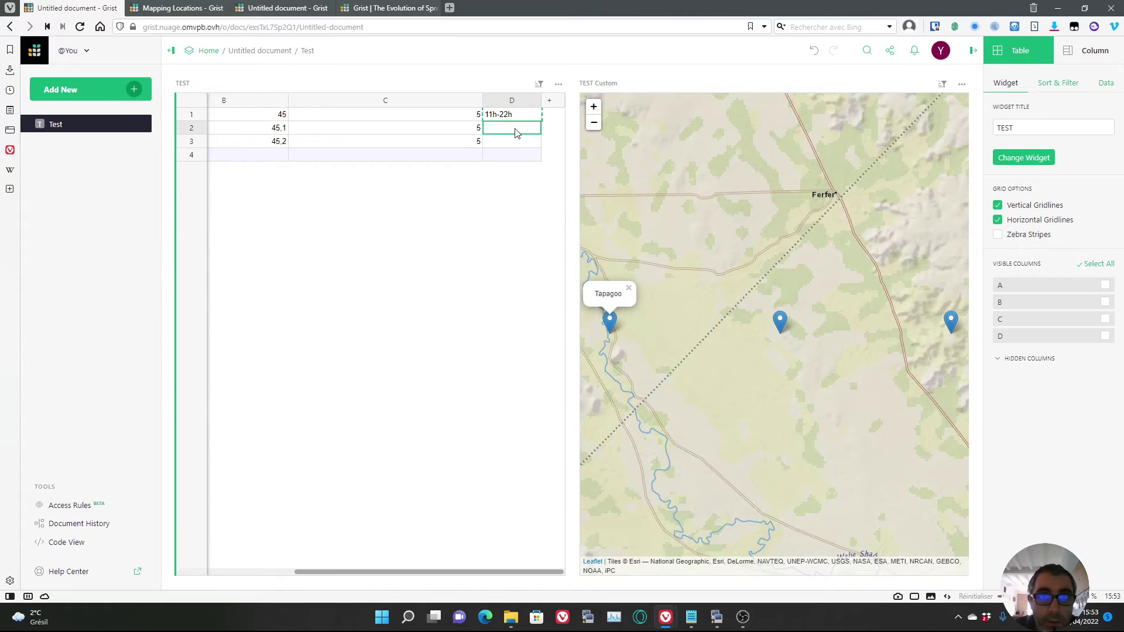
{"action": "type", "text": "11h-22h"}
{"action": "left_click", "coordinate": [517, 141]}
{"action": "type", "text": "11h-22h"}
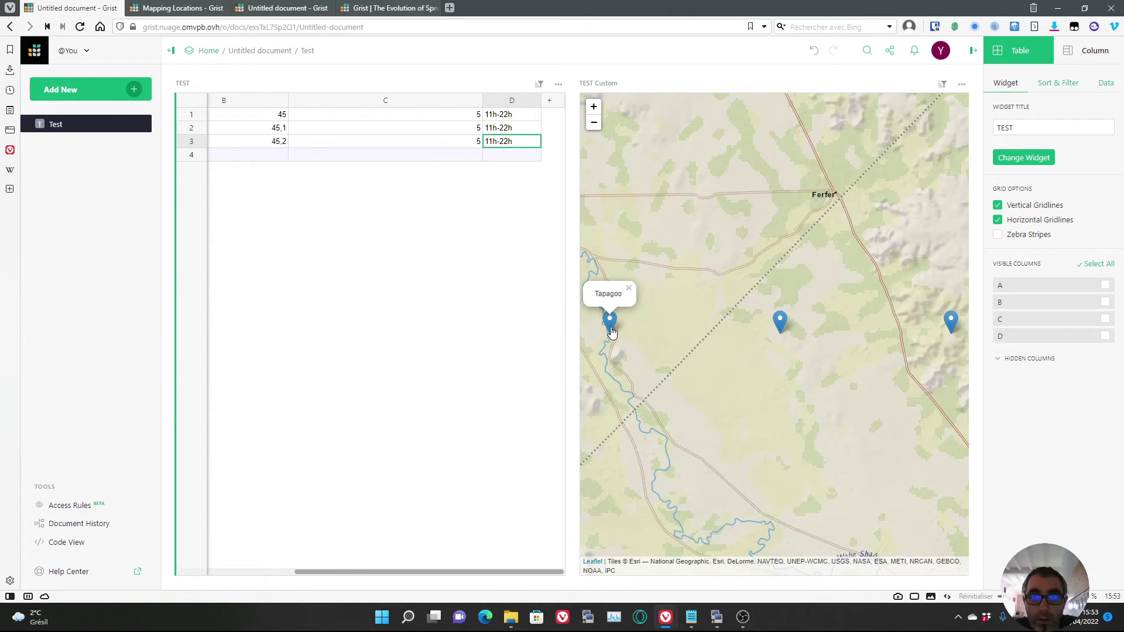
- Add a Card widget based on the Test table's data to the page and select its D field
{"action": "left_click_drag", "start_coordinate": [509, 579], "coordinate": [390, 580]}
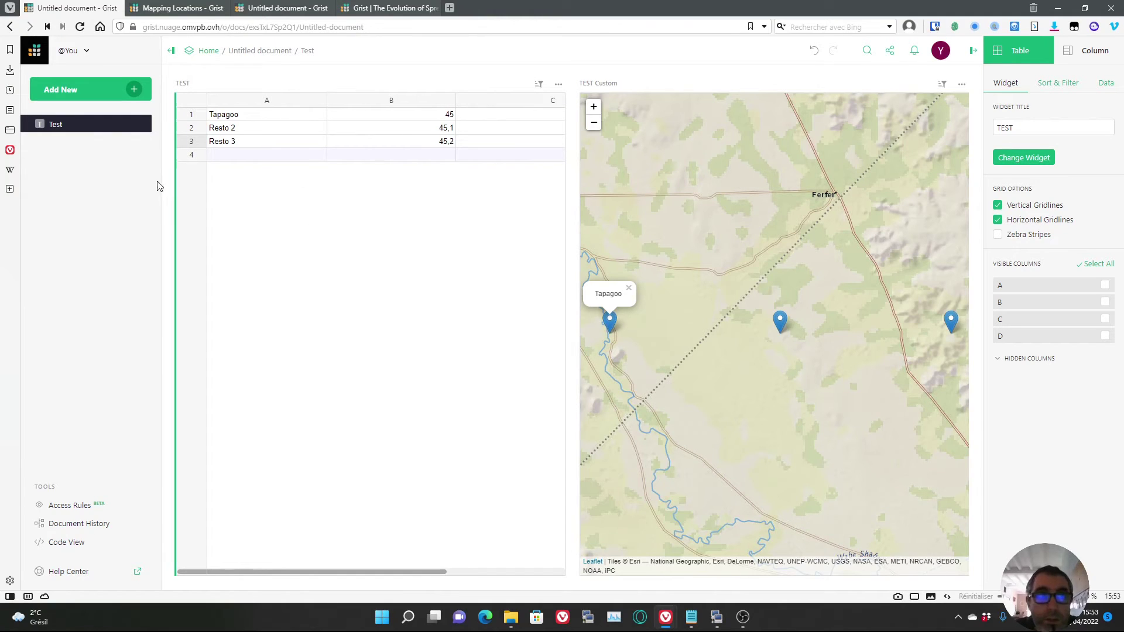
{"action": "left_click", "coordinate": [134, 91]}
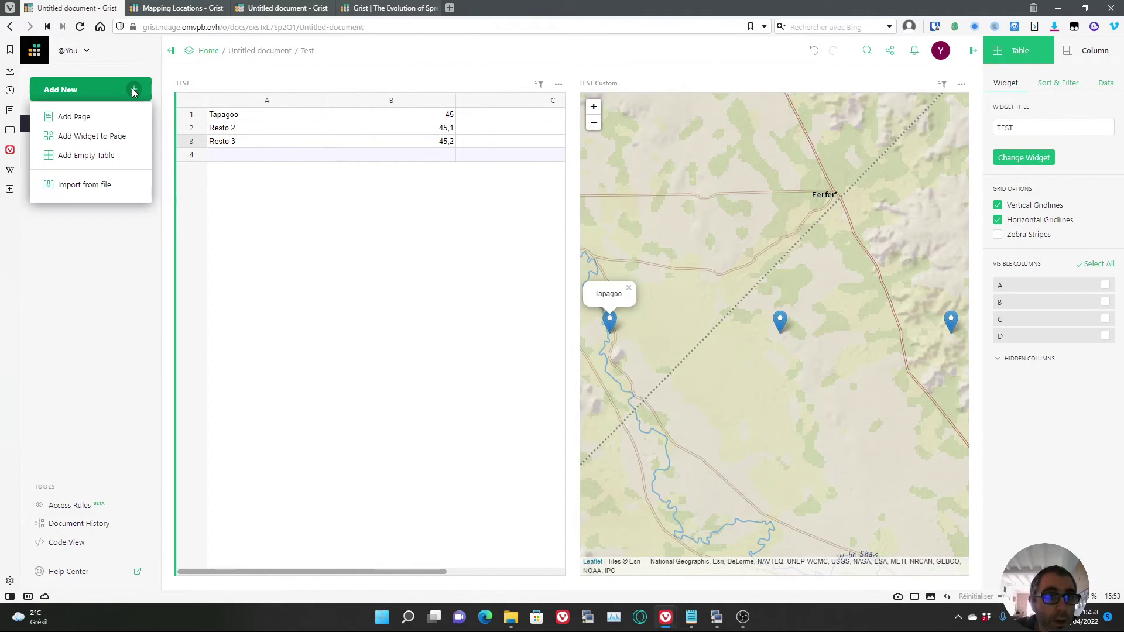
{"action": "left_click", "coordinate": [103, 138]}
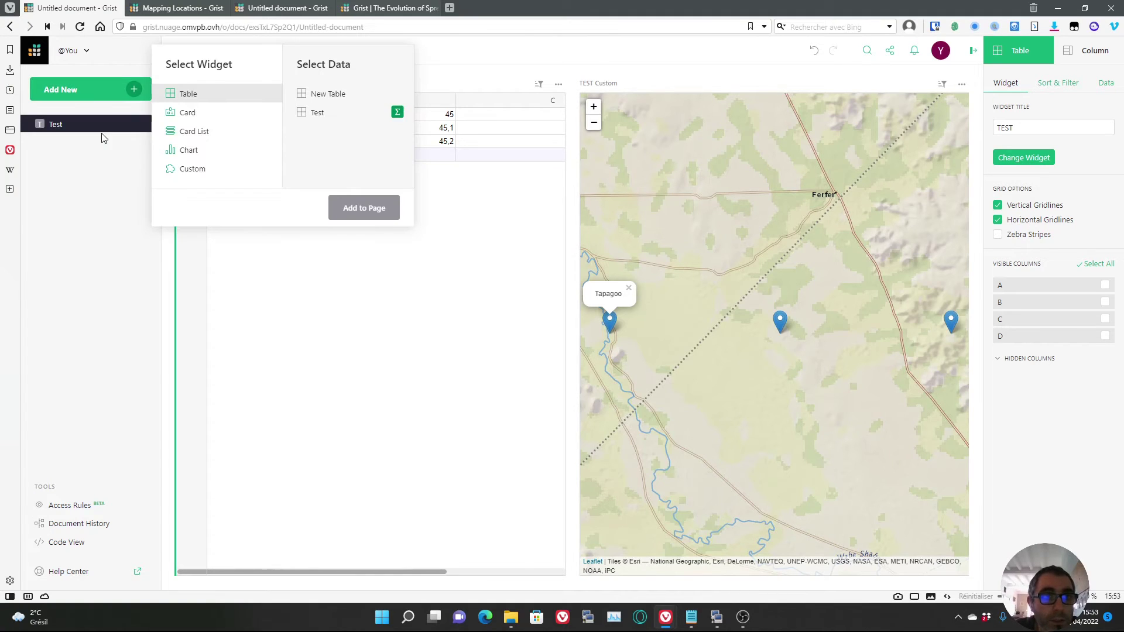
{"action": "left_click", "coordinate": [187, 115]}
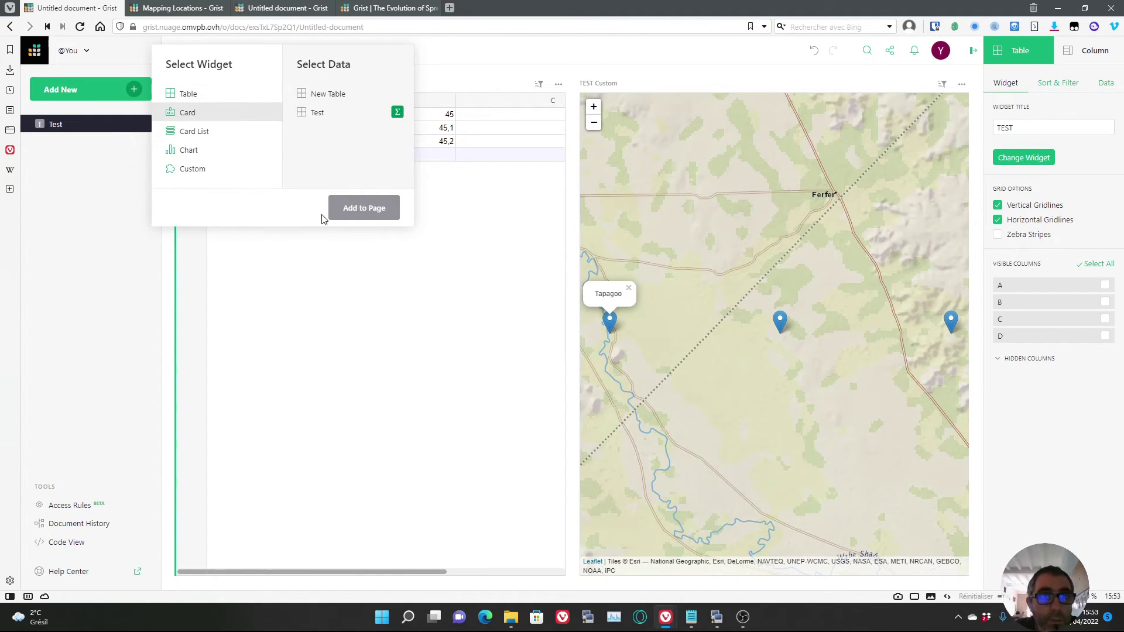
{"action": "left_click", "coordinate": [319, 115]}
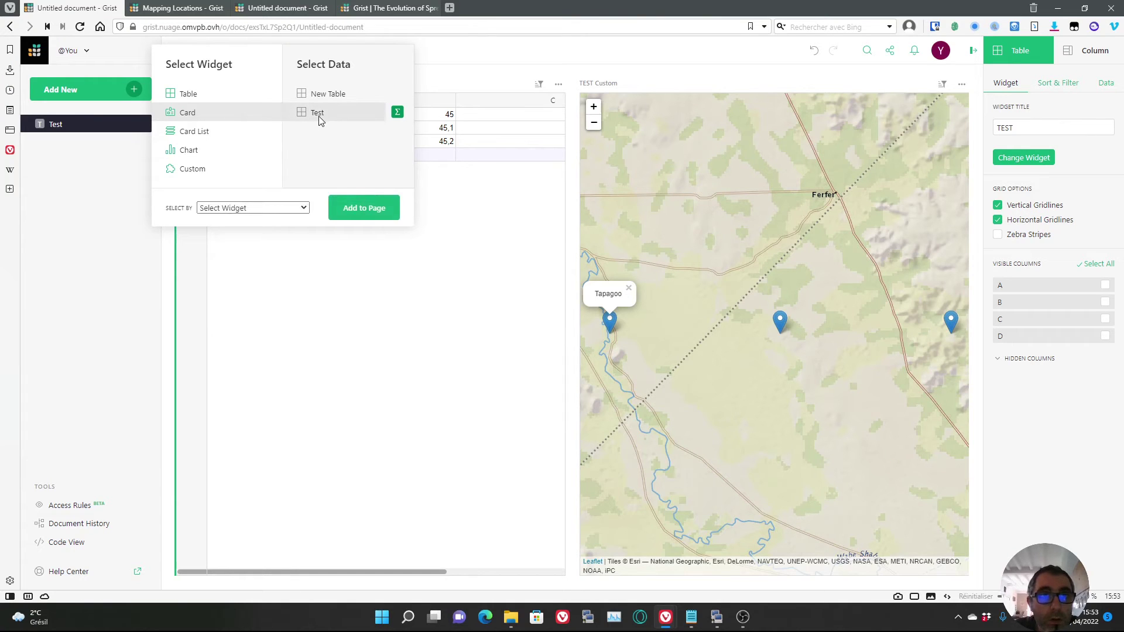
{"action": "left_click", "coordinate": [363, 209]}
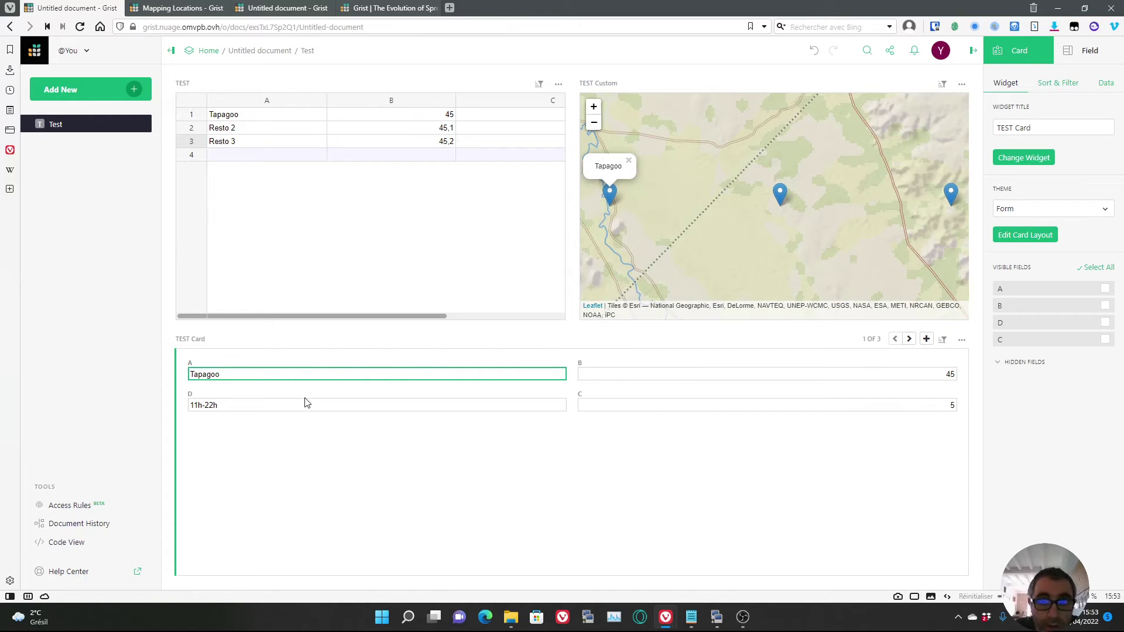
{"action": "left_click", "coordinate": [190, 395]}
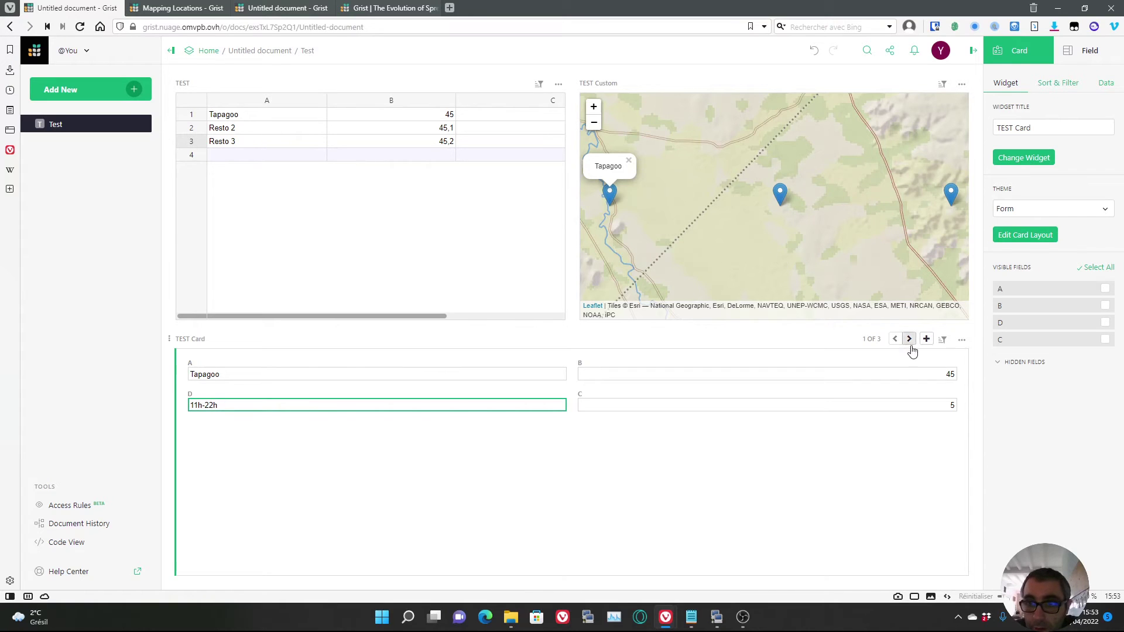
- Hide fields A and B in the TEST Card widget and collapse its list of hidden fields
{"action": "left_click", "coordinate": [960, 343]}
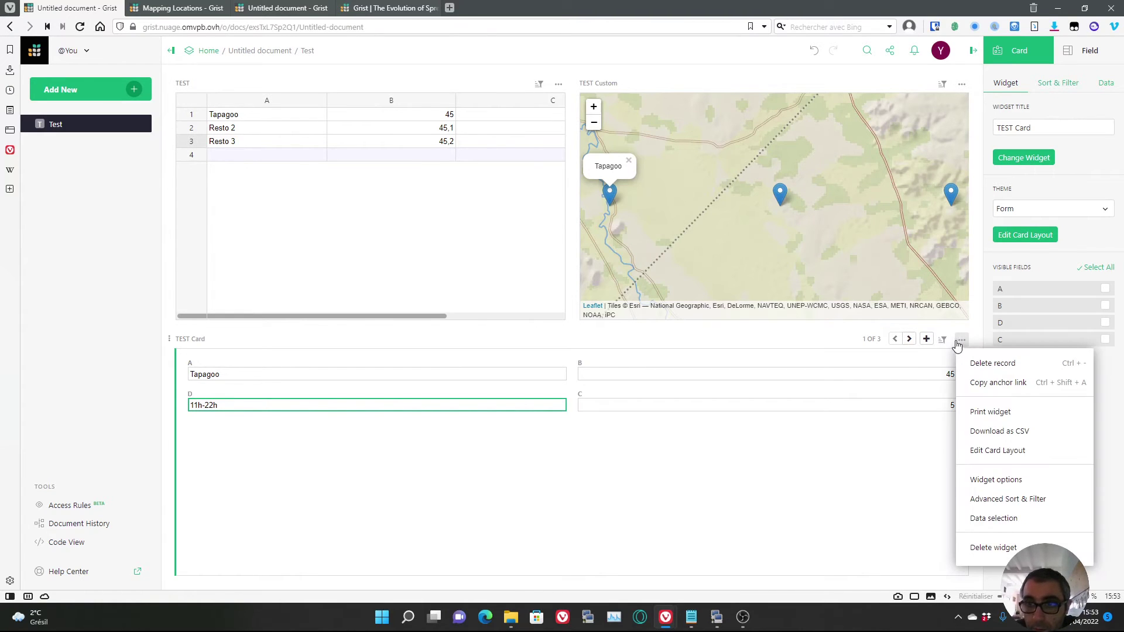
{"action": "left_click", "coordinate": [1009, 482]}
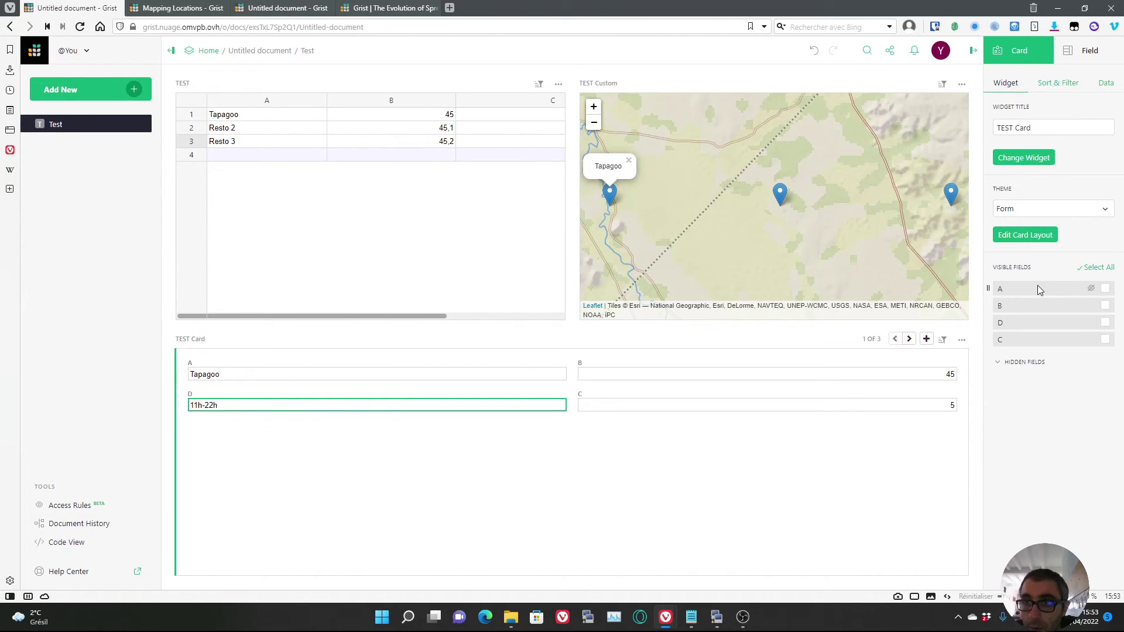
{"action": "left_click", "coordinate": [1091, 289]}
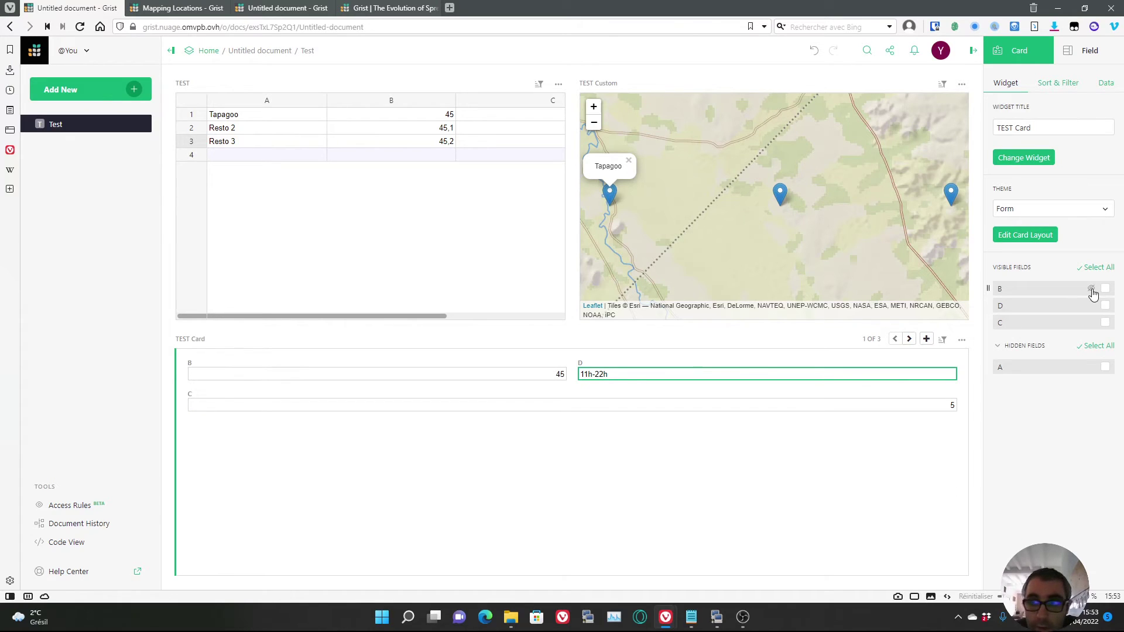
{"action": "left_click", "coordinate": [1091, 289]}
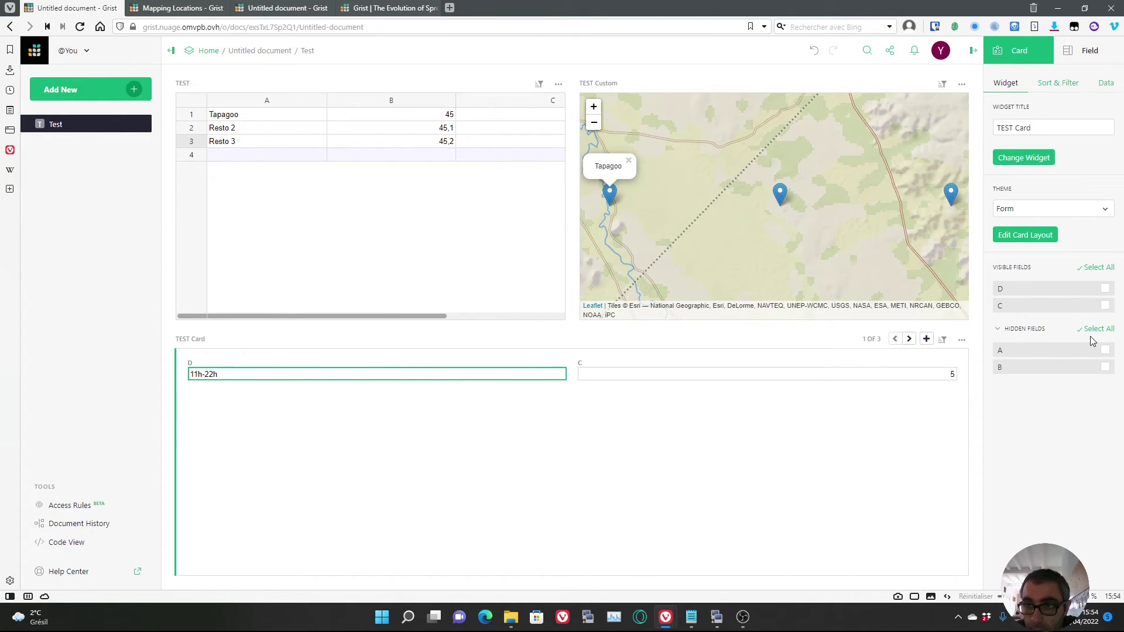
{"action": "left_click", "coordinate": [999, 330]}
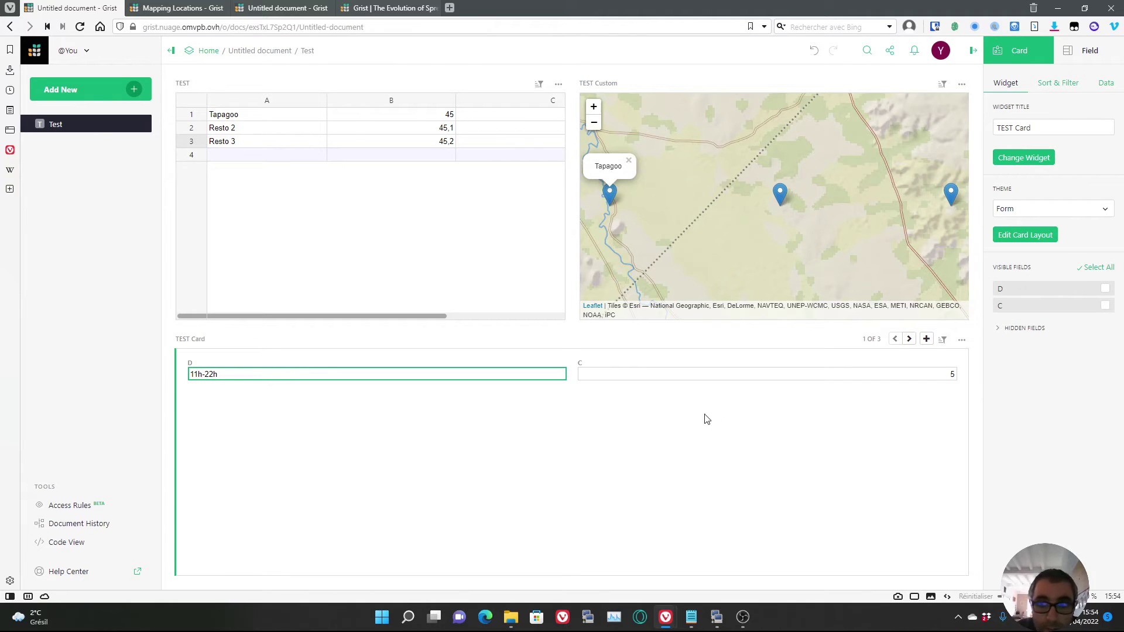
- Show the card's next record, select Resto 3, Resto 2 and Tapagoo in the Test table, and view column A's settings
{"action": "left_click", "coordinate": [909, 340]}
{"action": "left_click", "coordinate": [221, 142]}
{"action": "left_click", "coordinate": [225, 131]}
{"action": "left_click", "coordinate": [224, 117]}
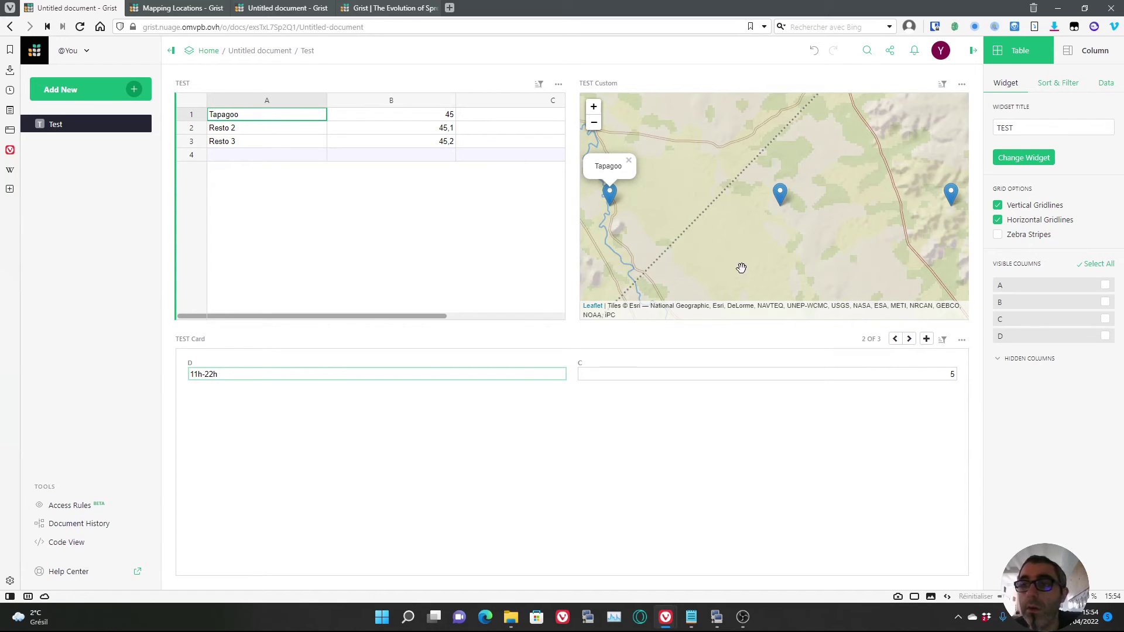
{"action": "left_click", "coordinate": [1084, 59]}
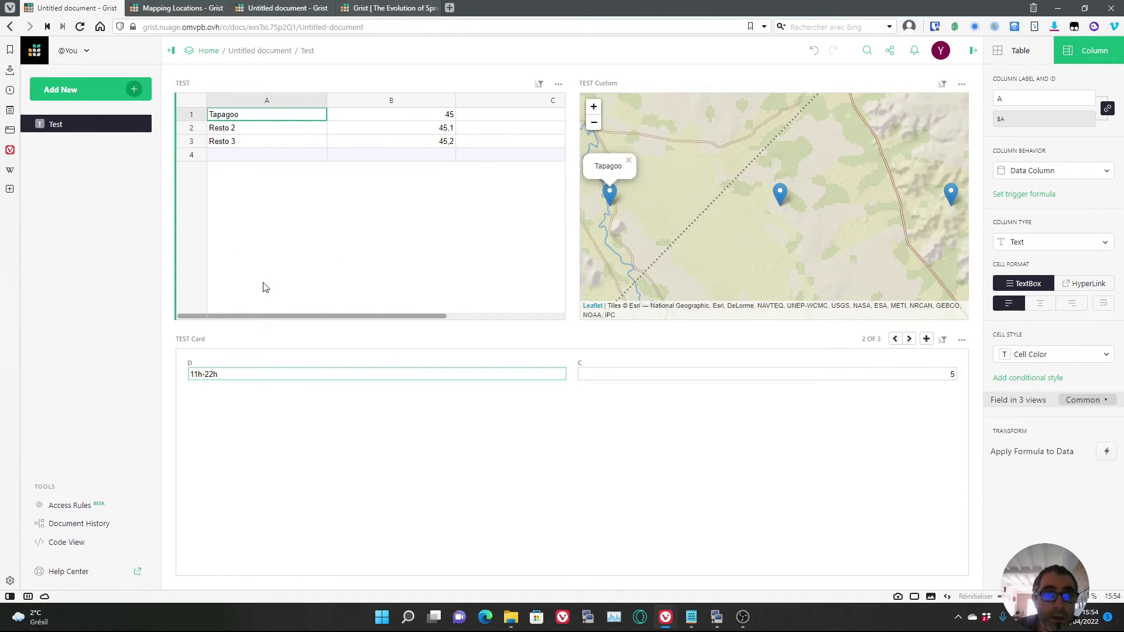
- Add a Chart widget based on the Test table's data to the page
{"action": "left_click_drag", "start_coordinate": [283, 315], "coordinate": [293, 317]}
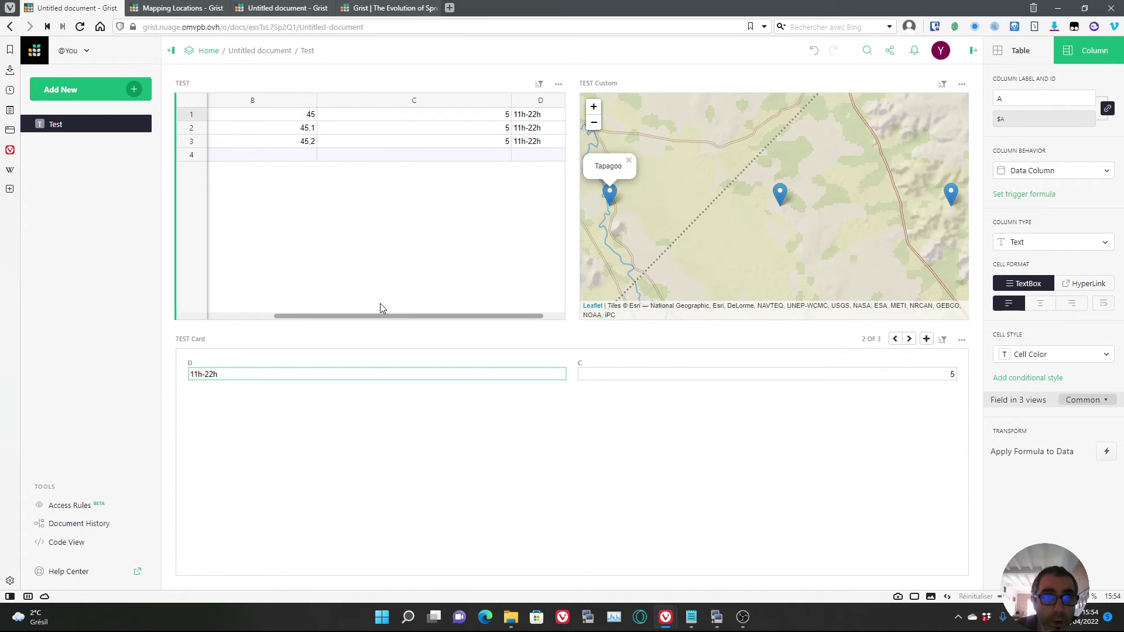
{"action": "left_click", "coordinate": [68, 91]}
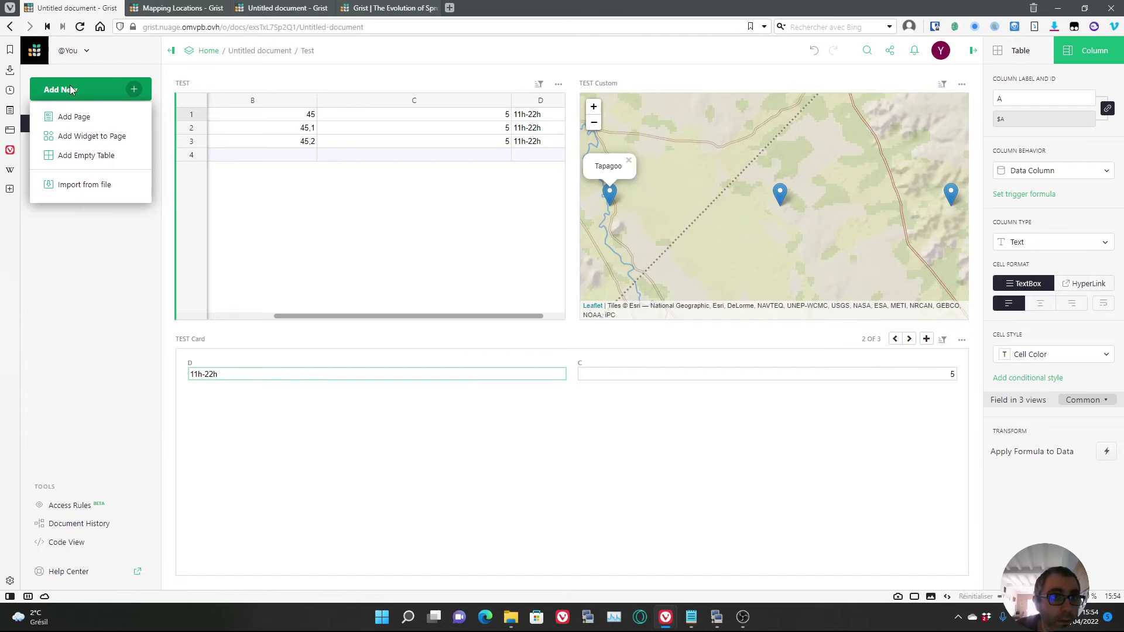
{"action": "left_click", "coordinate": [83, 139]}
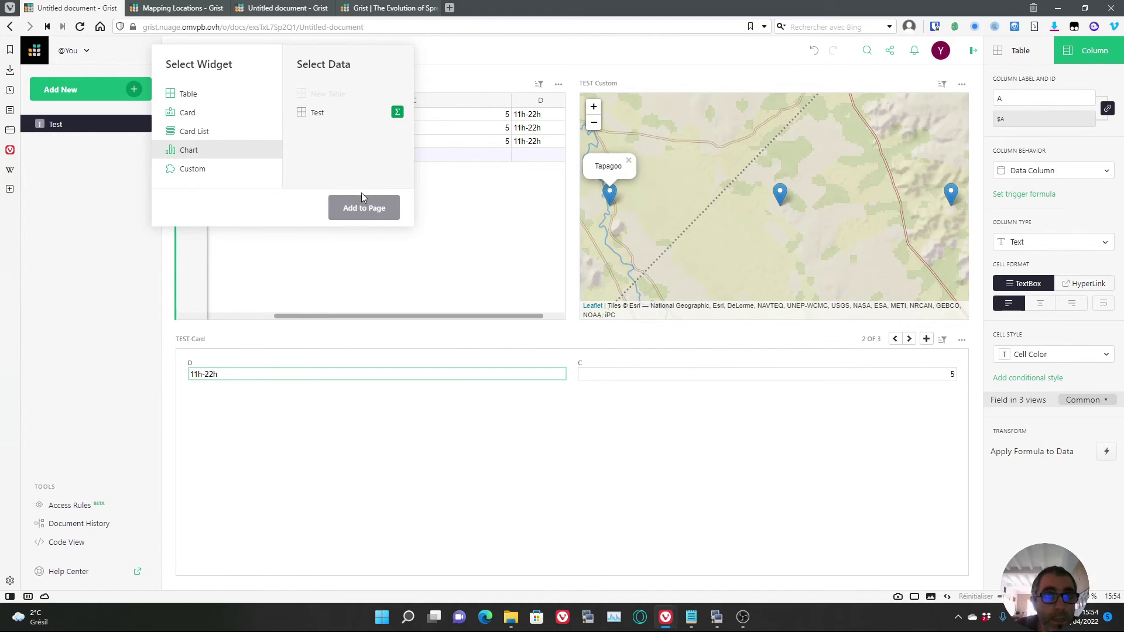
{"action": "left_click", "coordinate": [310, 115]}
{"action": "left_click", "coordinate": [357, 209]}
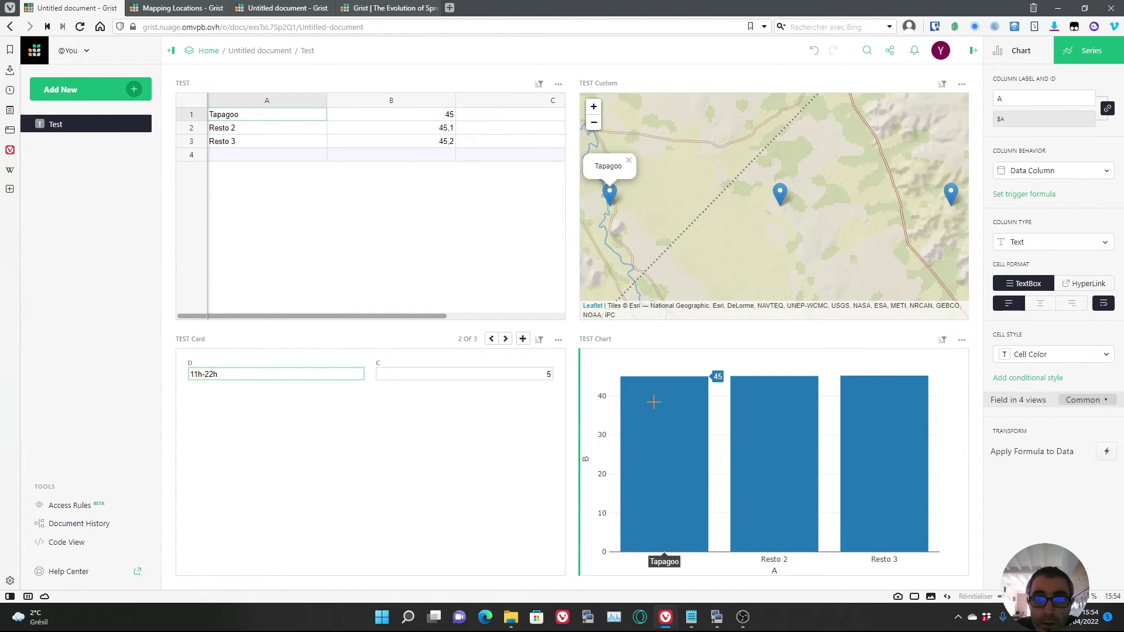
- Try the Pie Chart and Area Chart types on the new chart widget and set its type to Scatter Plot
{"action": "left_click", "coordinate": [961, 339]}
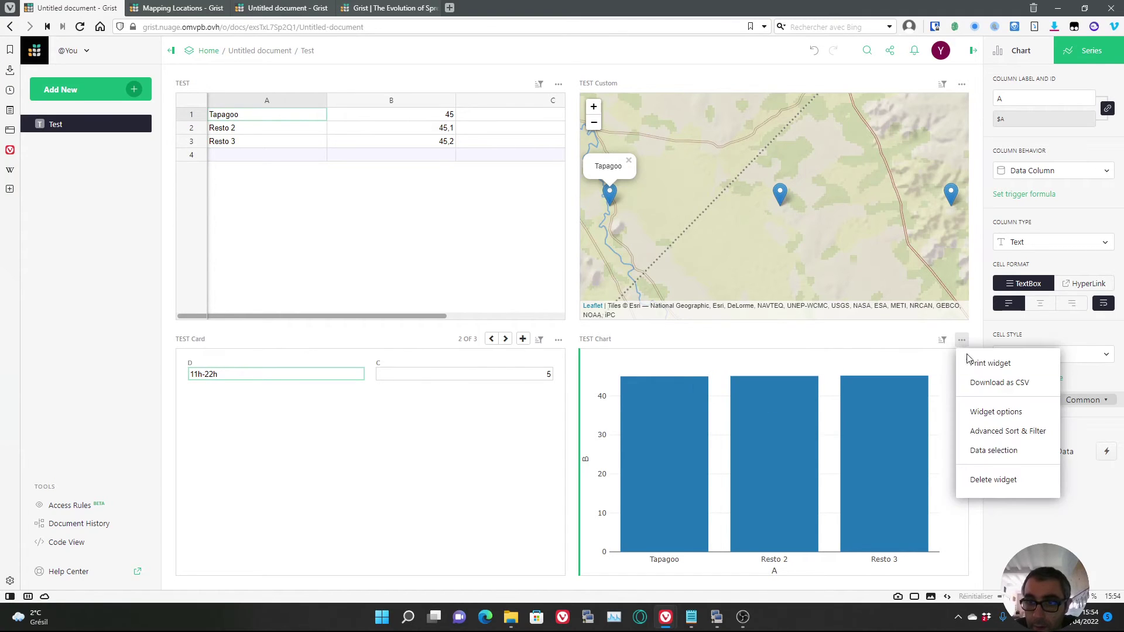
{"action": "left_click", "coordinate": [987, 416]}
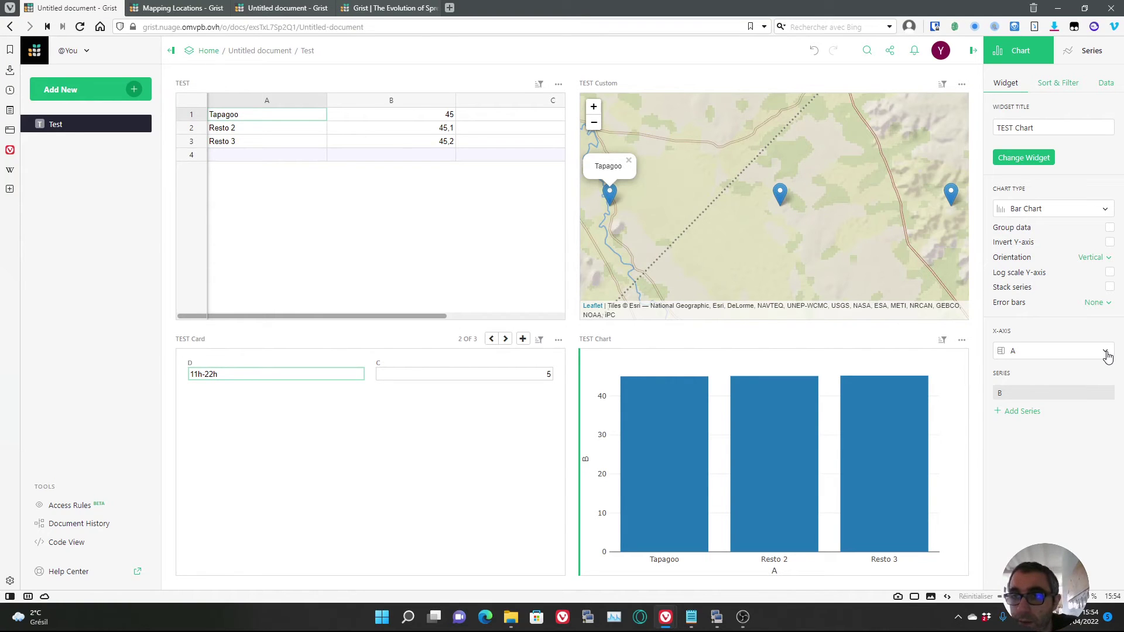
{"action": "left_click", "coordinate": [1104, 209]}
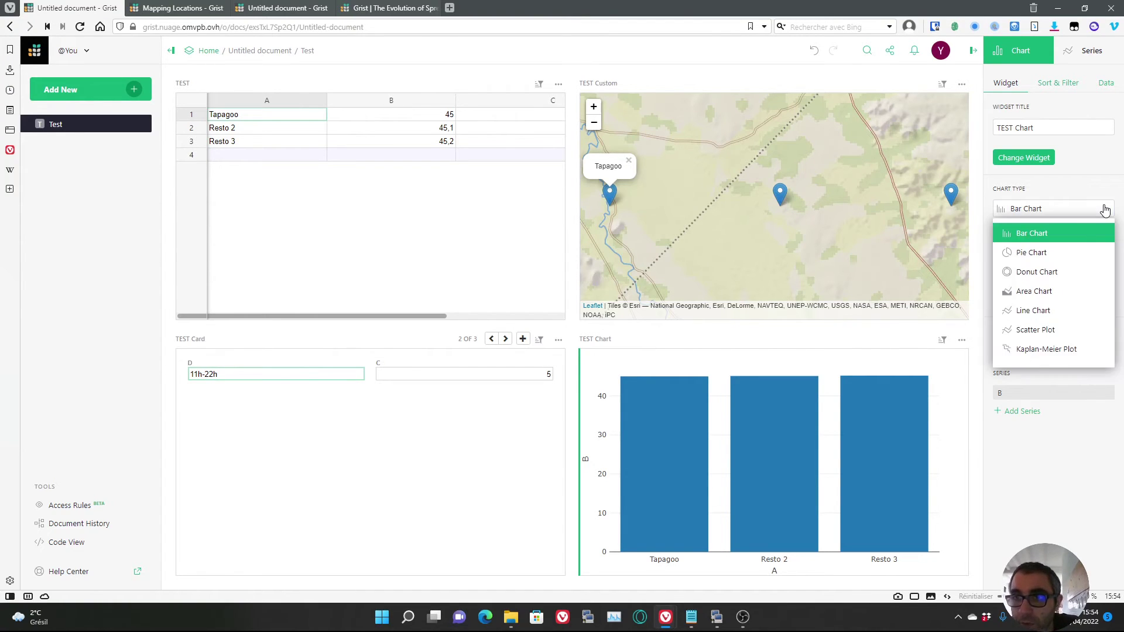
{"action": "left_click", "coordinate": [1046, 256]}
{"action": "left_click", "coordinate": [1105, 209]}
{"action": "left_click", "coordinate": [1039, 290]}
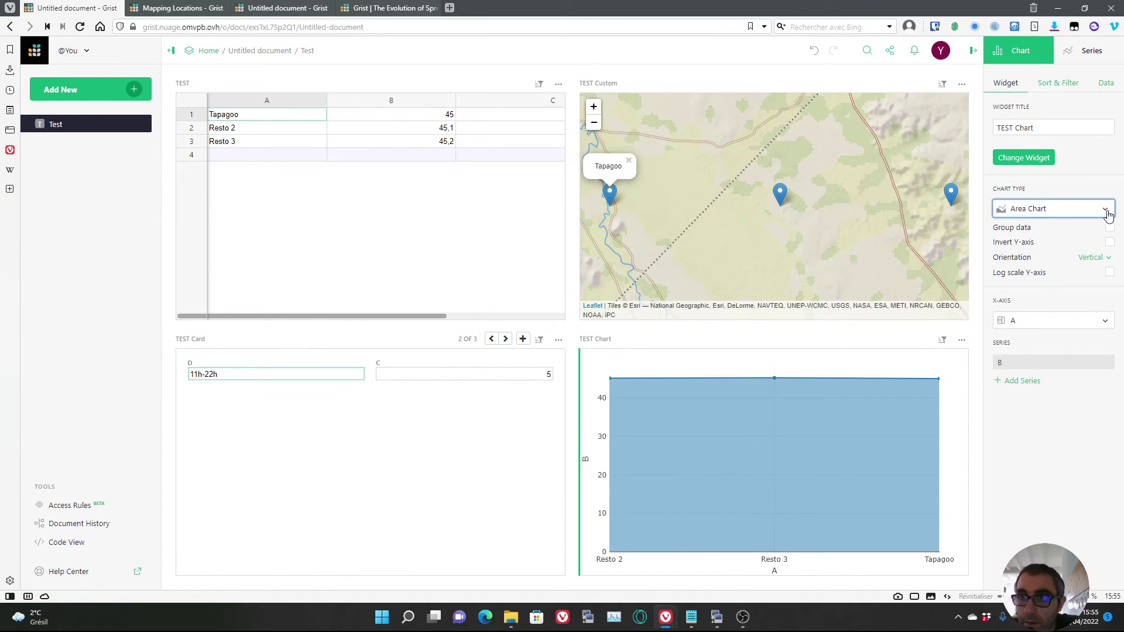
{"action": "left_click", "coordinate": [1108, 210]}
{"action": "left_click", "coordinate": [1047, 326]}
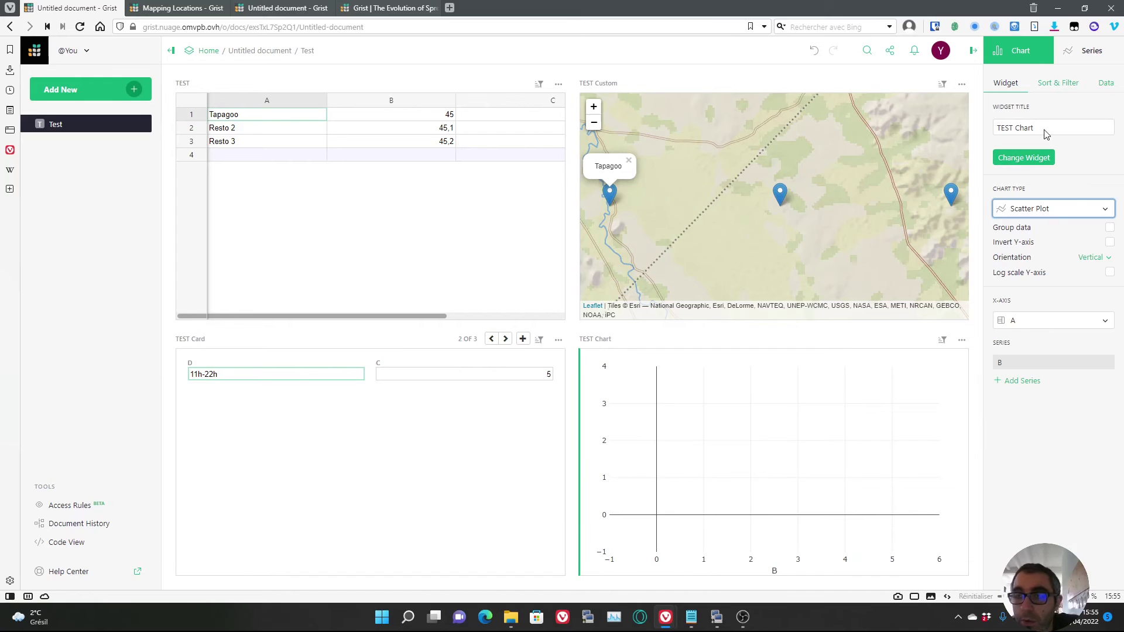
- Review the chart's sort and filter options, its data source, the widgets it can be selected by, and its series settings
{"action": "left_click", "coordinate": [1056, 85]}
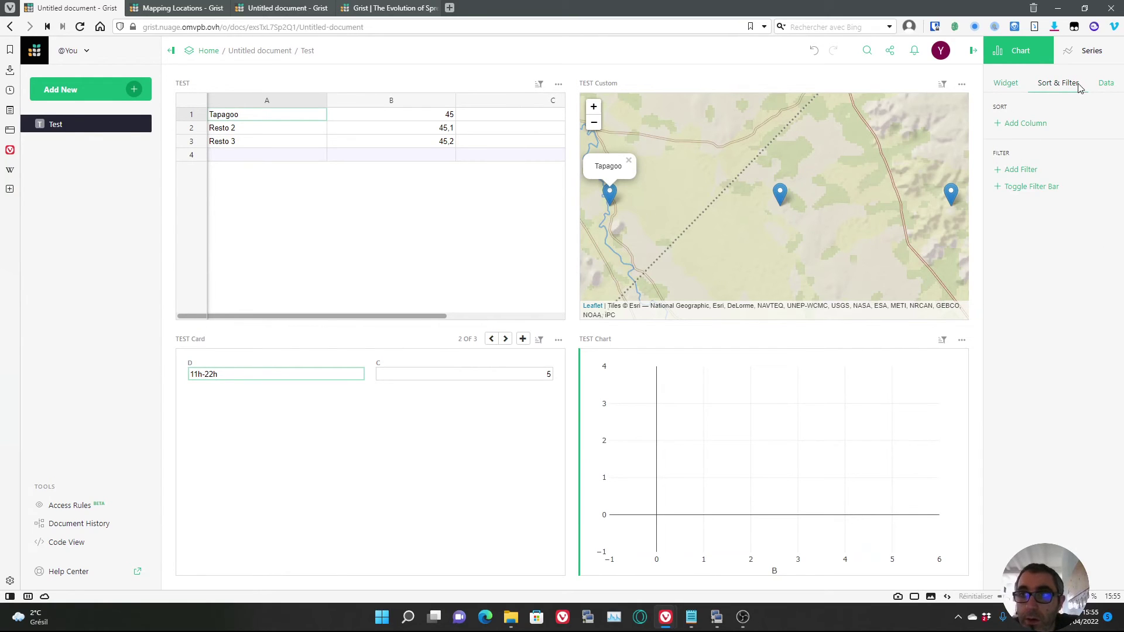
{"action": "left_click", "coordinate": [1105, 84]}
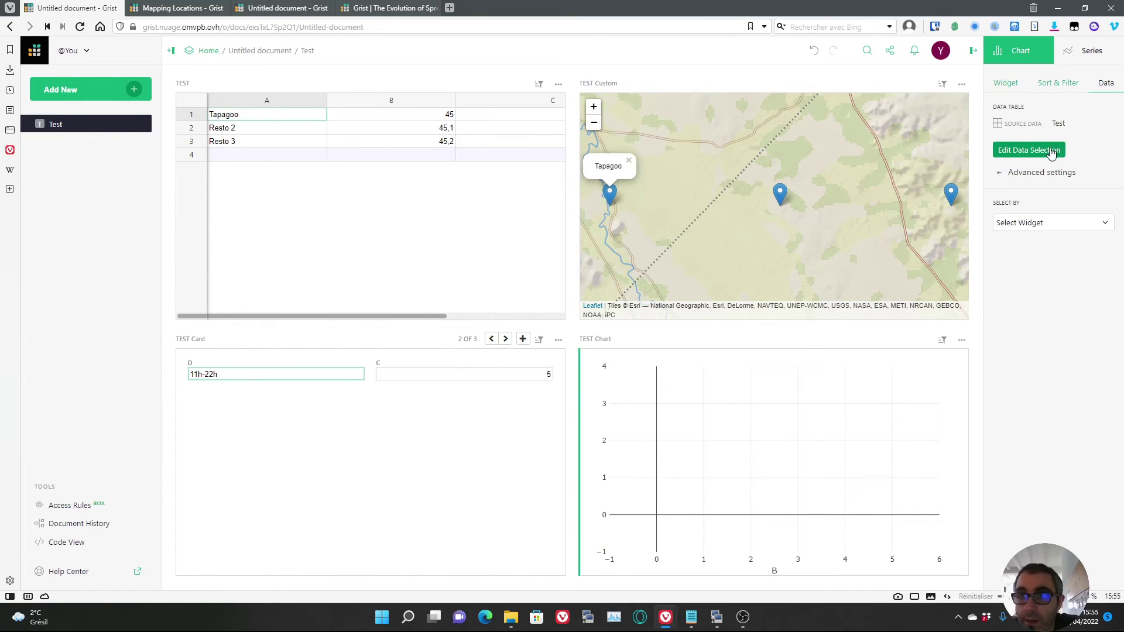
{"action": "left_click", "coordinate": [1028, 223]}
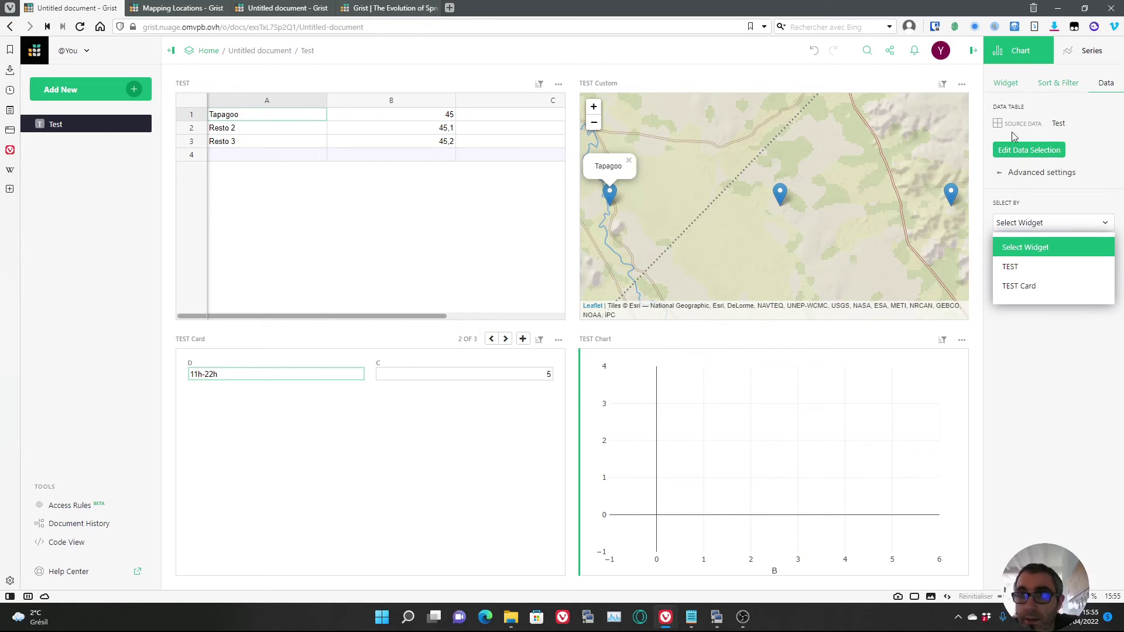
{"action": "left_click", "coordinate": [1086, 53]}
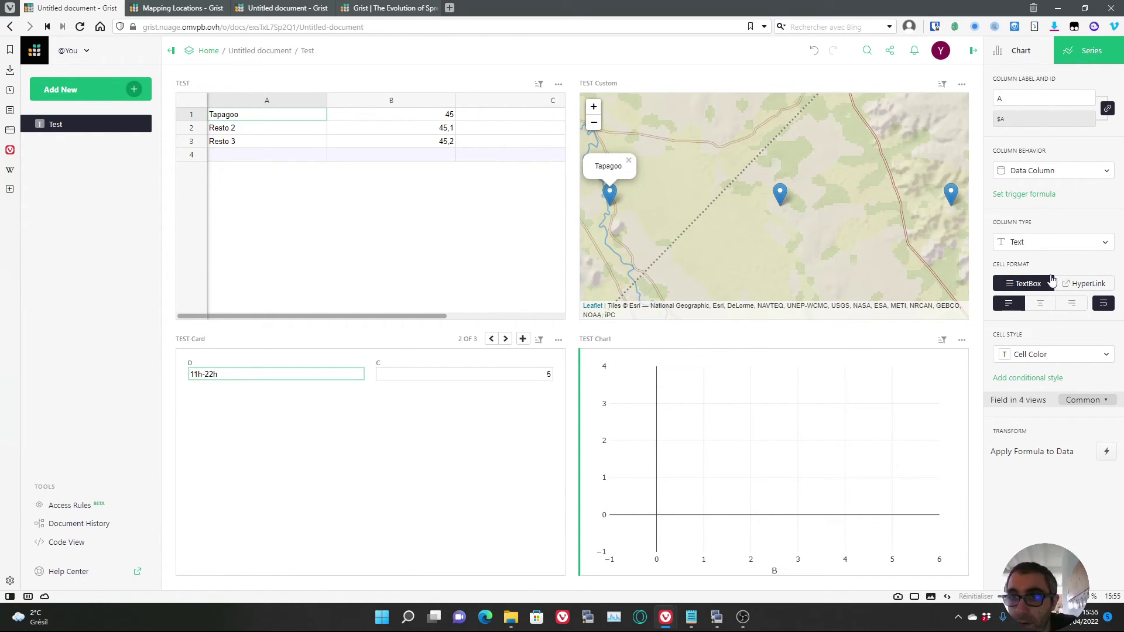
- Look through the values in columns A to D of the Test table, checking the row 3 cell in column C
{"action": "left_click", "coordinate": [480, 146]}
{"action": "double_click", "coordinate": [480, 142]}
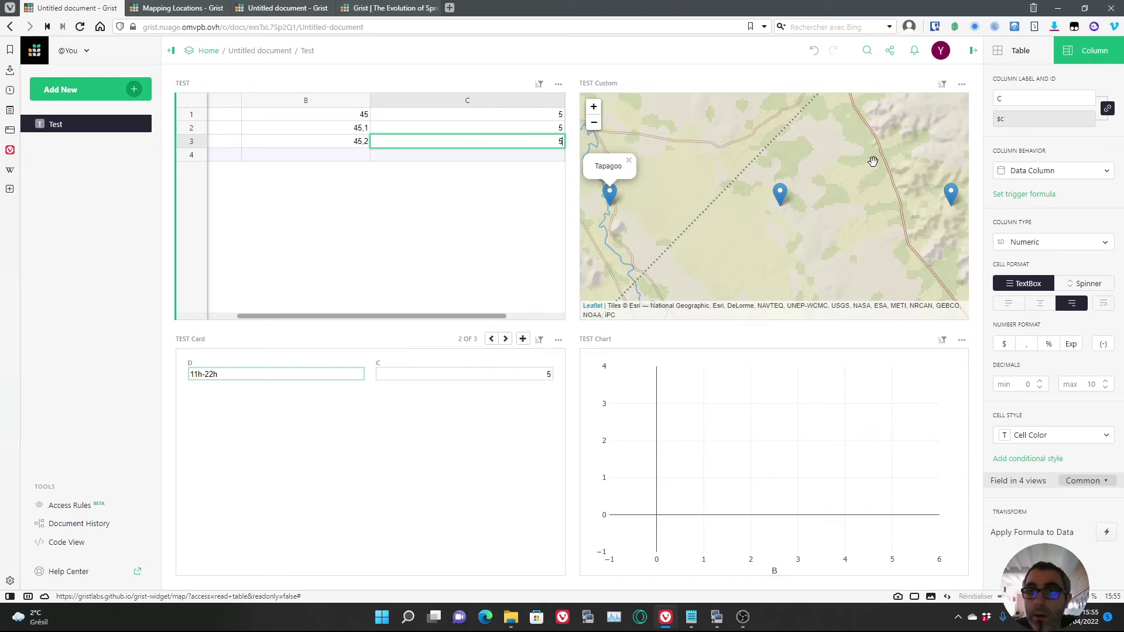
{"action": "left_click", "coordinate": [332, 134]}
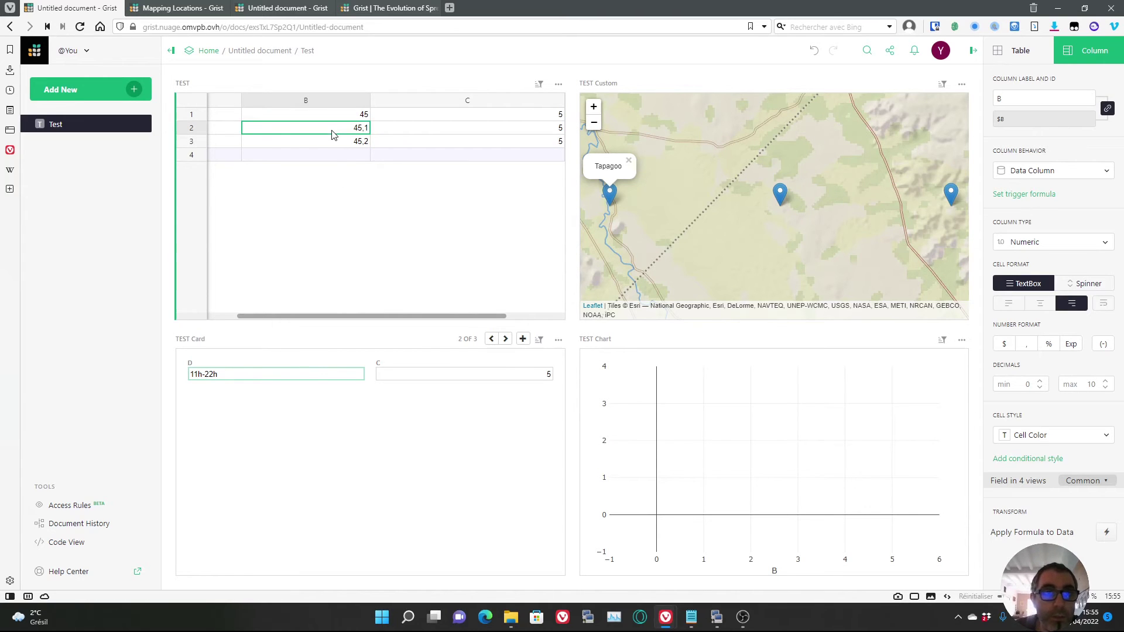
{"action": "key", "text": "Left"}
{"action": "key", "text": "Right"}
{"action": "key", "text": "Right"}
{"action": "key", "text": "Right"}
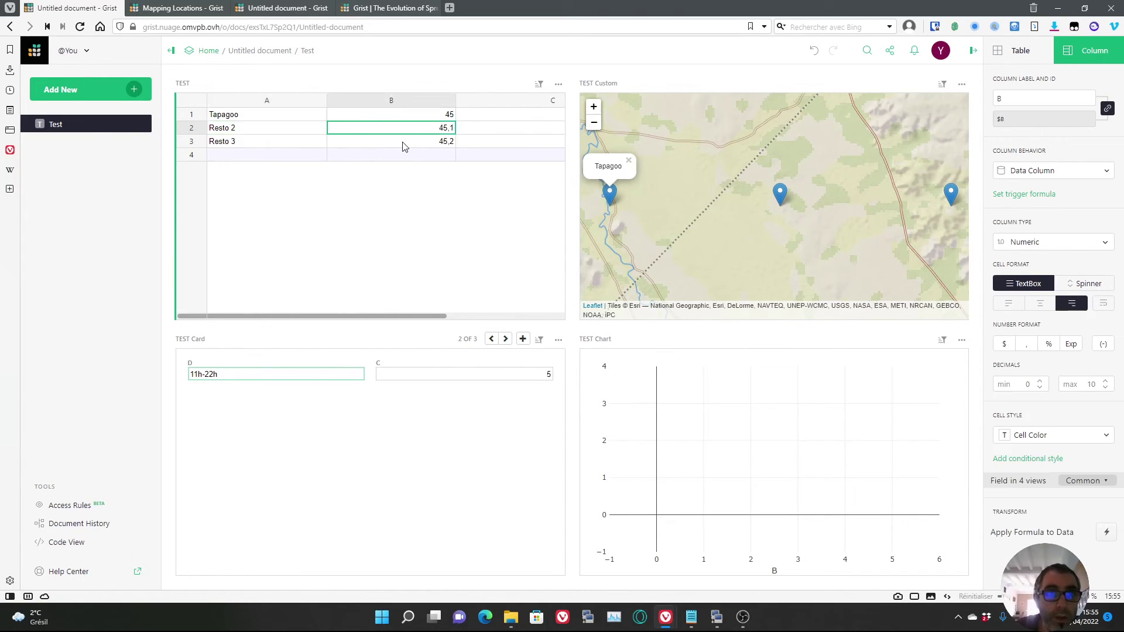
{"action": "key", "text": "Left"}
{"action": "key", "text": "Left"}
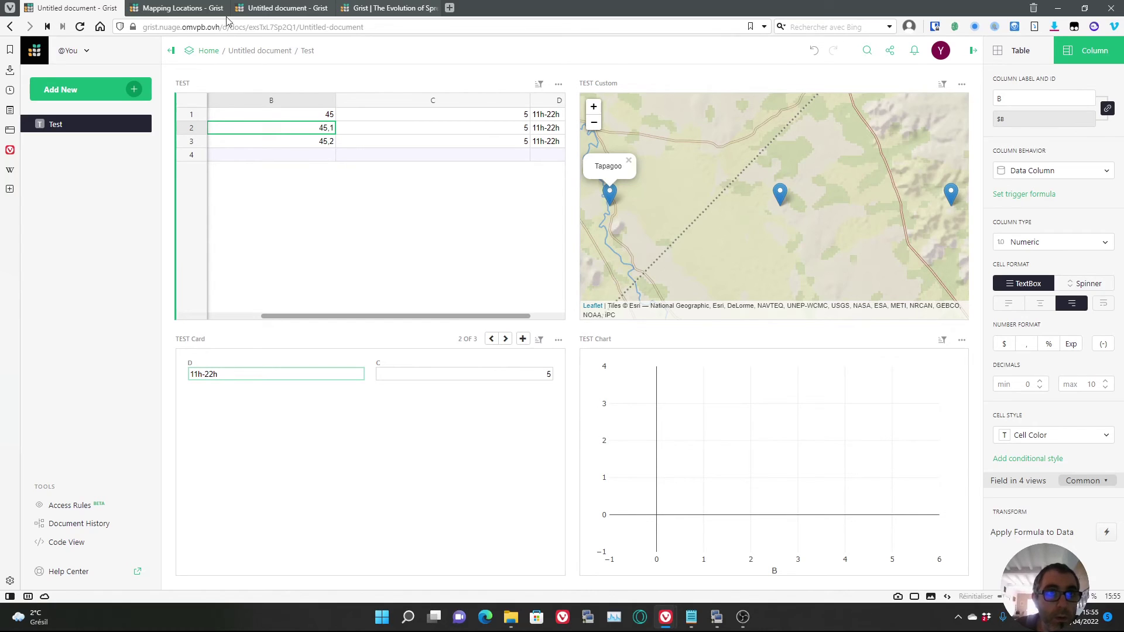
- Open the open-source grist-core repository from the Grist website and read the README's Docker instructions
{"action": "left_click", "coordinate": [388, 8]}
{"action": "mouse_move", "coordinate": [726, 57]}
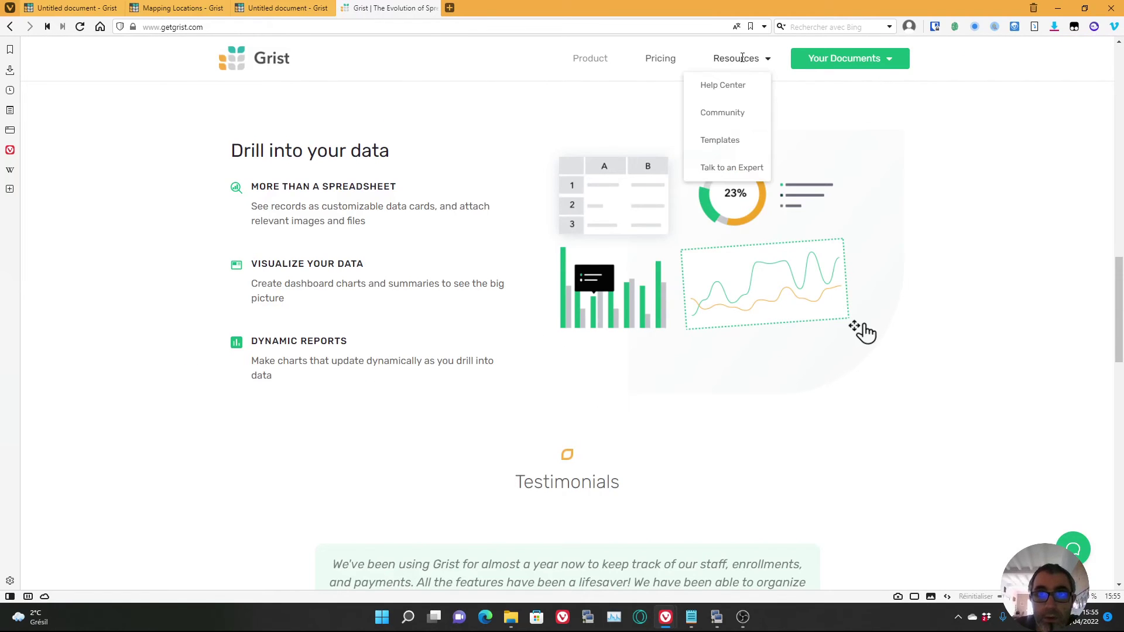
{"action": "scroll", "coordinate": [665, 386], "scroll_direction": "down", "scroll_amount": 15}
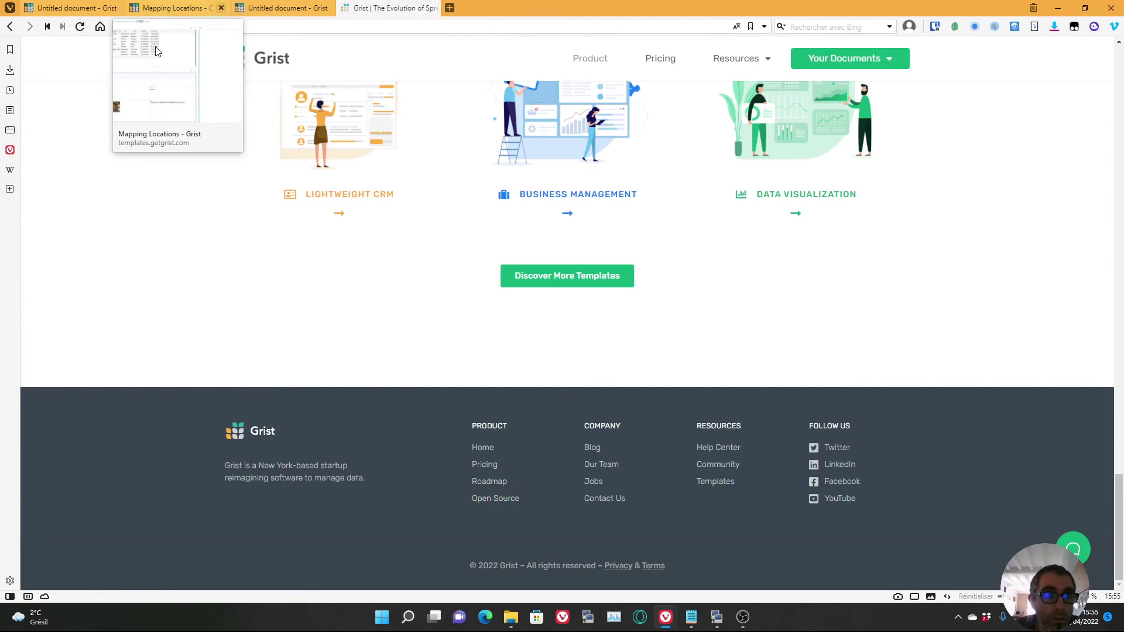
{"action": "left_click", "coordinate": [513, 502]}
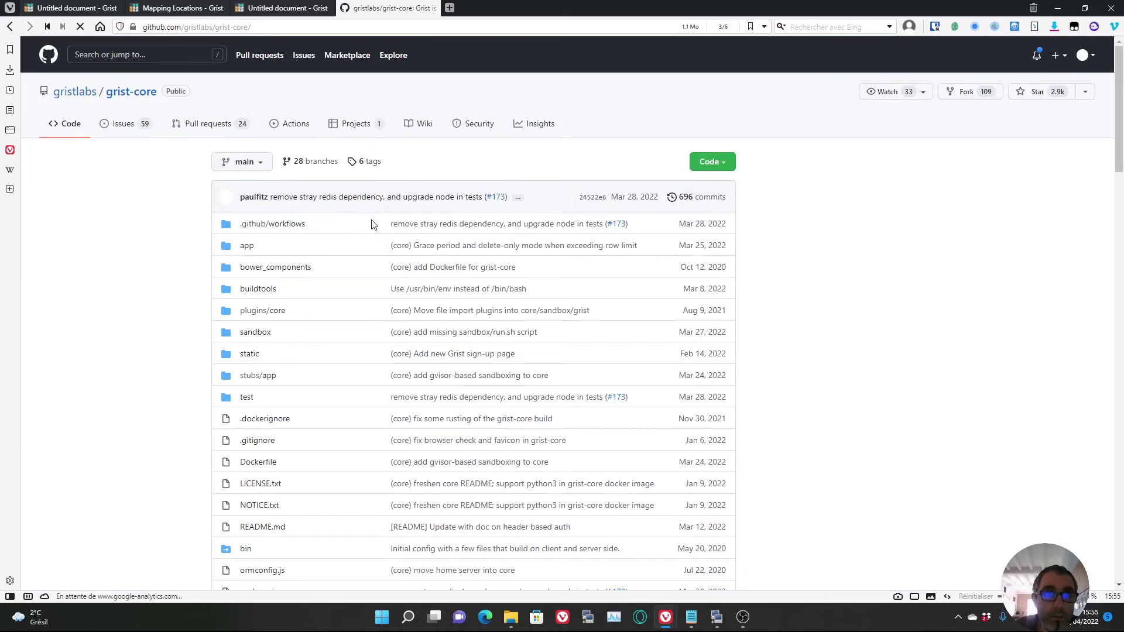
{"action": "scroll", "coordinate": [394, 263], "scroll_direction": "down", "scroll_amount": 10}
{"action": "scroll", "coordinate": [394, 264], "scroll_direction": "down", "scroll_amount": 15}
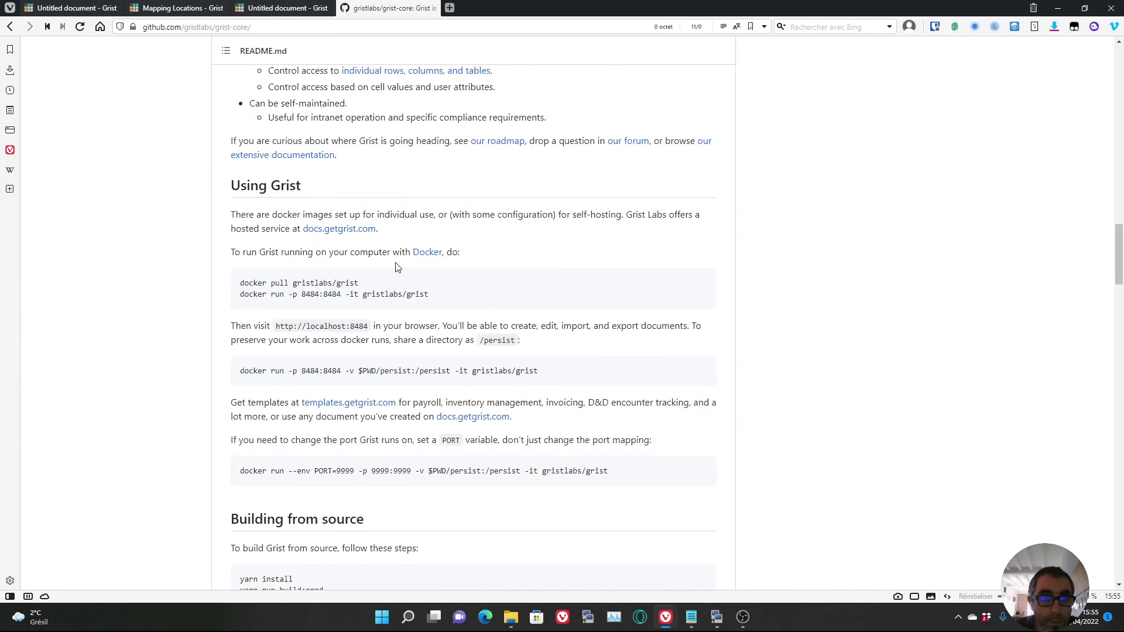
{"action": "scroll", "coordinate": [394, 263], "scroll_direction": "up", "scroll_amount": 3}
- Open the Grist API reference from the README and examine its /workspaces and /records sections
{"action": "left_click", "coordinate": [291, 135]}
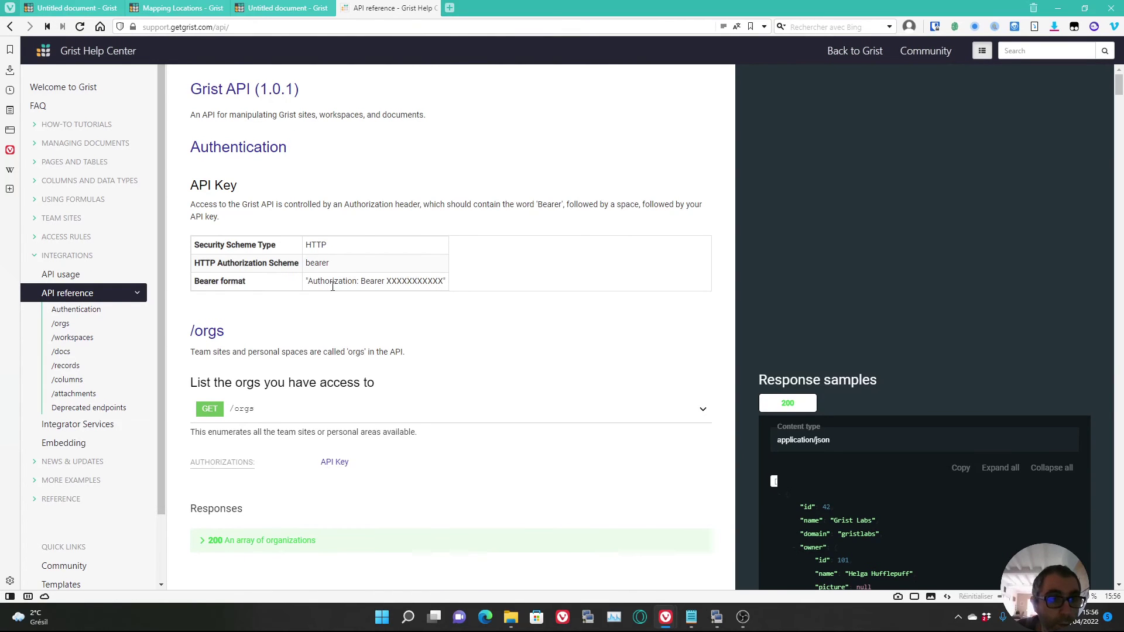
{"action": "left_click", "coordinate": [82, 336]}
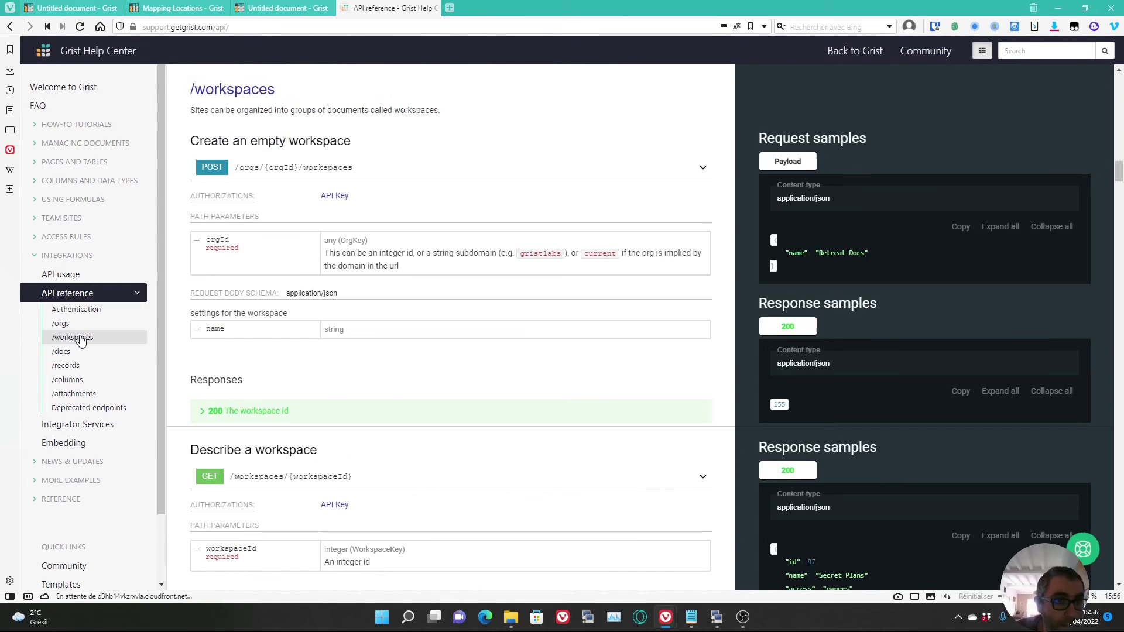
{"action": "left_click", "coordinate": [63, 366]}
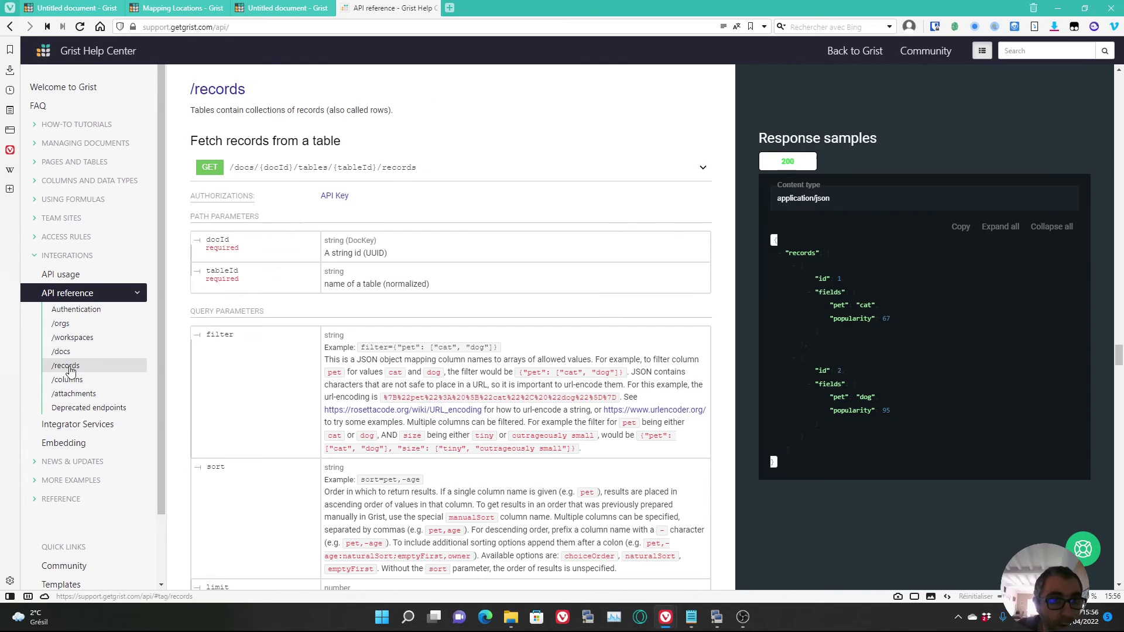
{"action": "scroll", "coordinate": [714, 310], "scroll_direction": "down", "scroll_amount": 5}
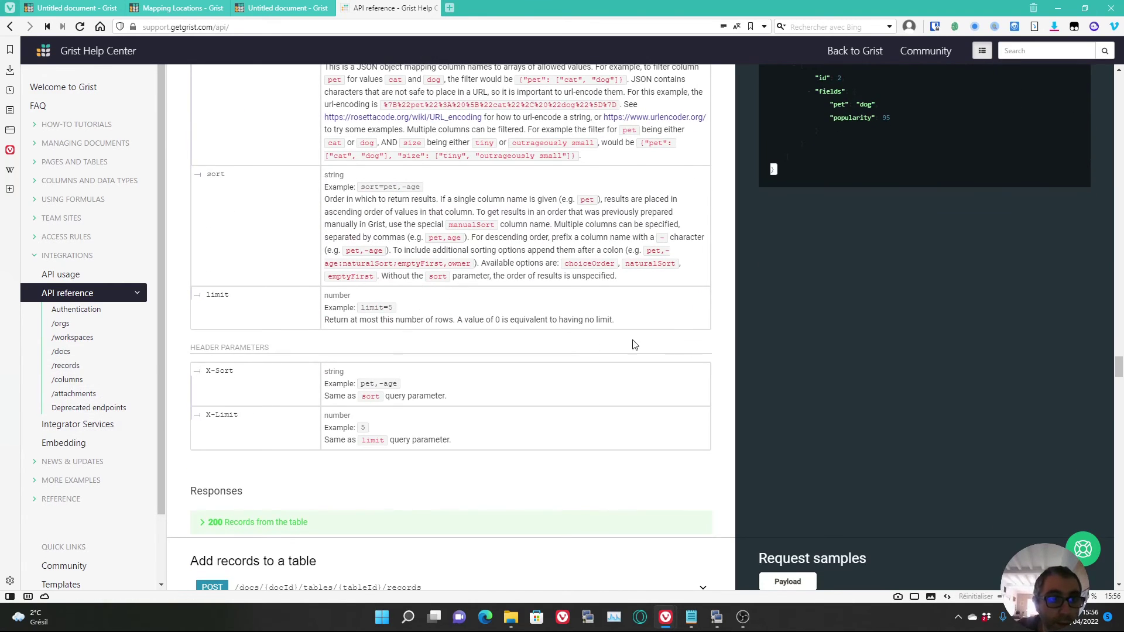
- Return to the untitled Grist document that holds the Test page
{"action": "left_click", "coordinate": [73, 8]}
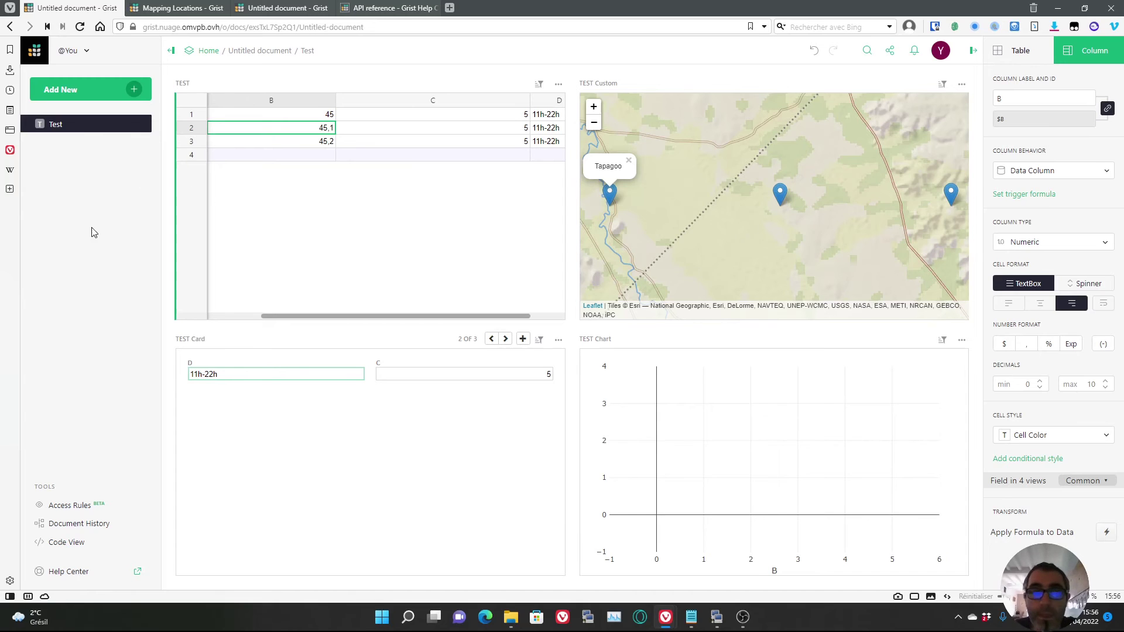
{"action": "left_click", "coordinate": [136, 87]}
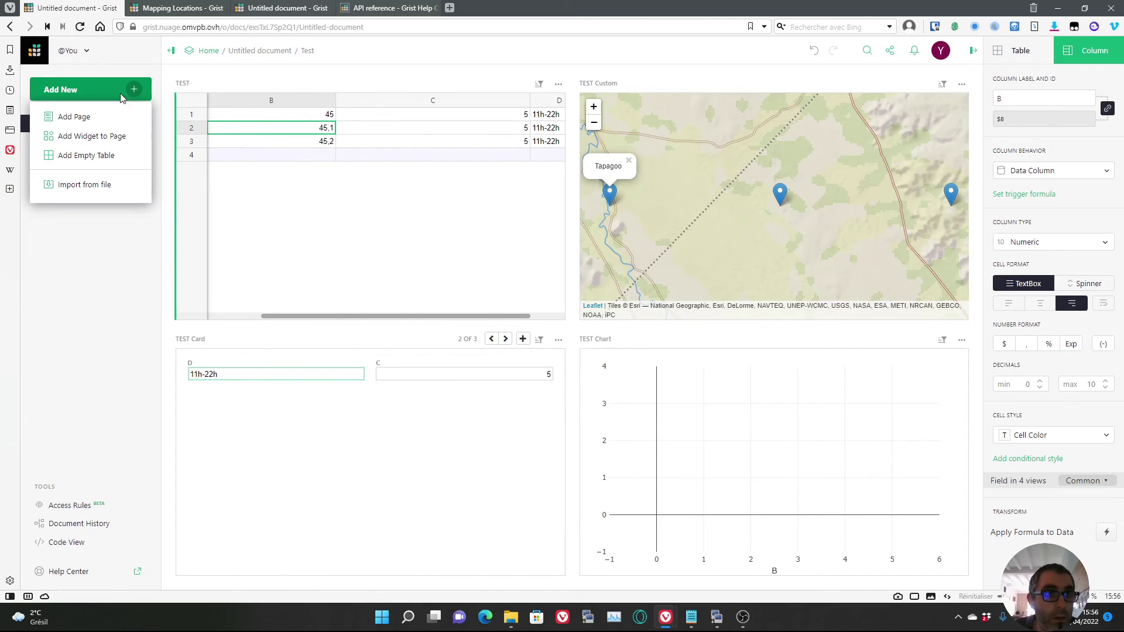
{"action": "left_click", "coordinate": [87, 119]}
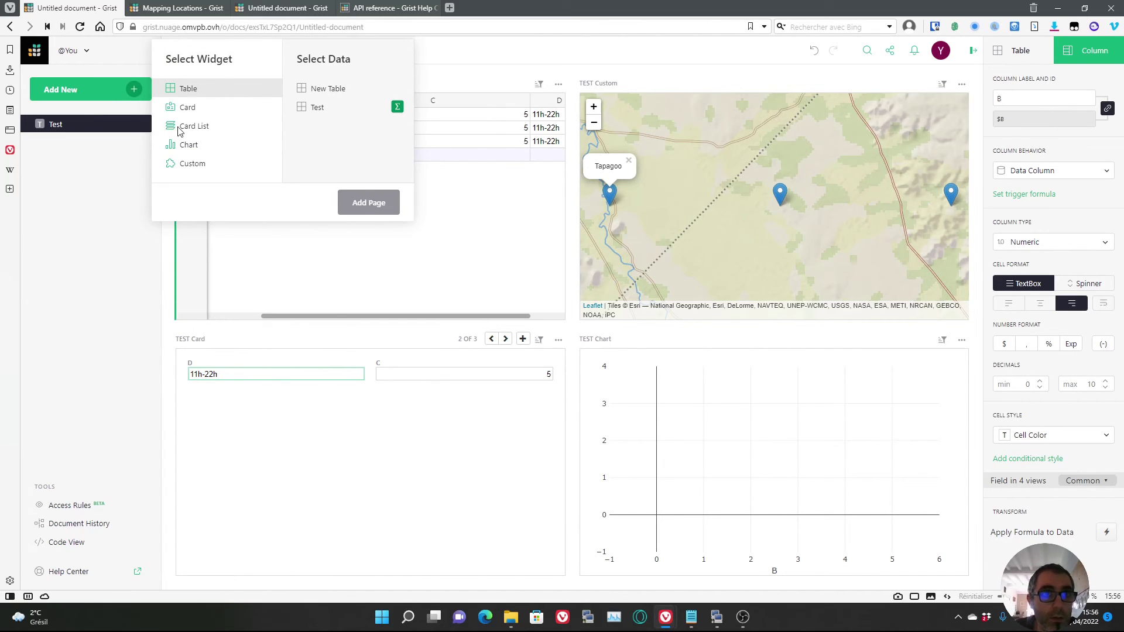
{"action": "left_click", "coordinate": [68, 179]}
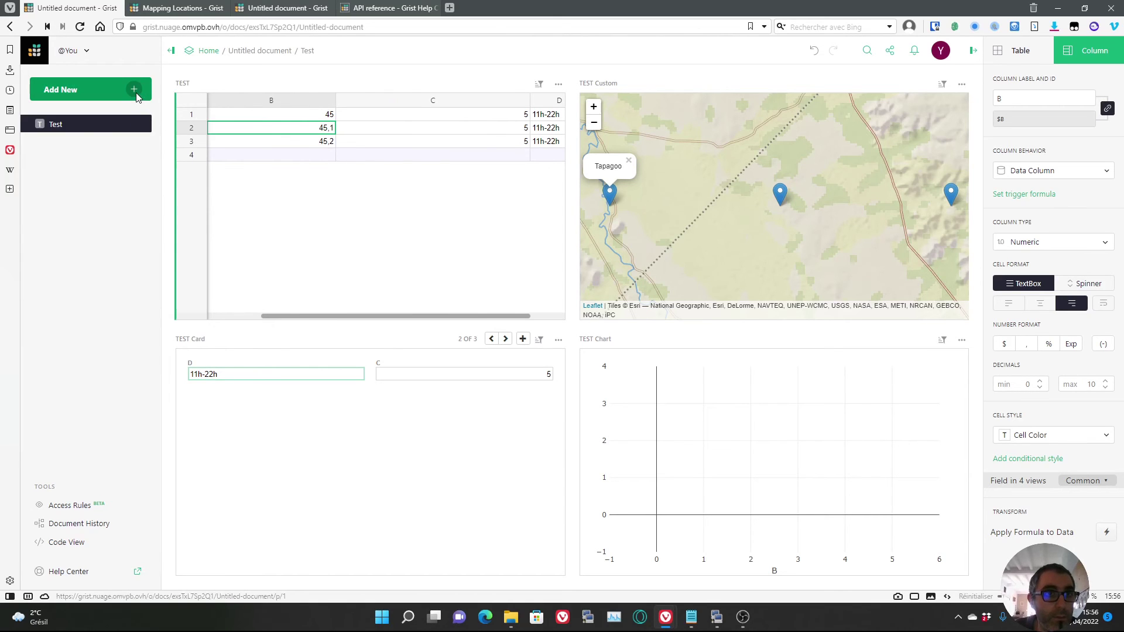
- Add an empty table to the document and extend it with four more columns, D to G
{"action": "left_click", "coordinate": [136, 96]}
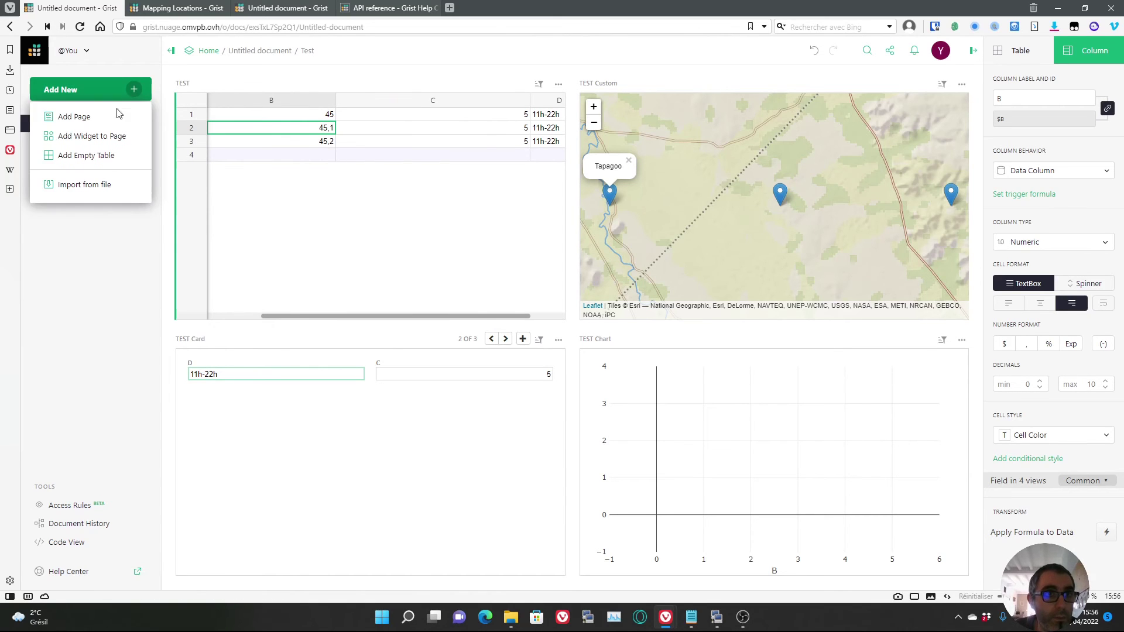
{"action": "left_click", "coordinate": [105, 155]}
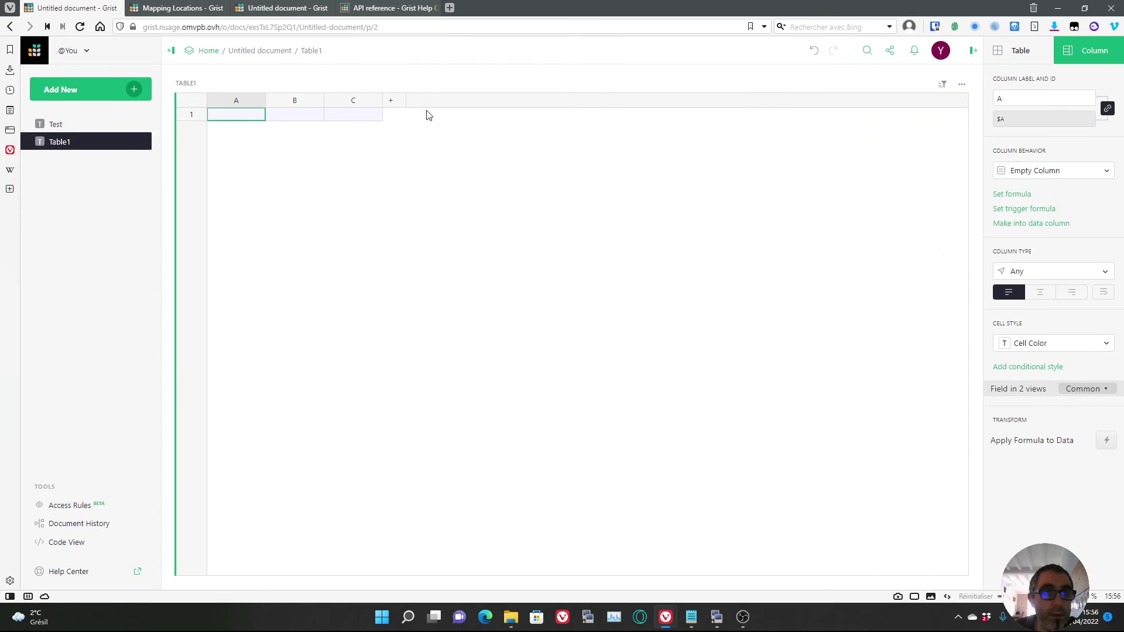
{"action": "left_click", "coordinate": [393, 104]}
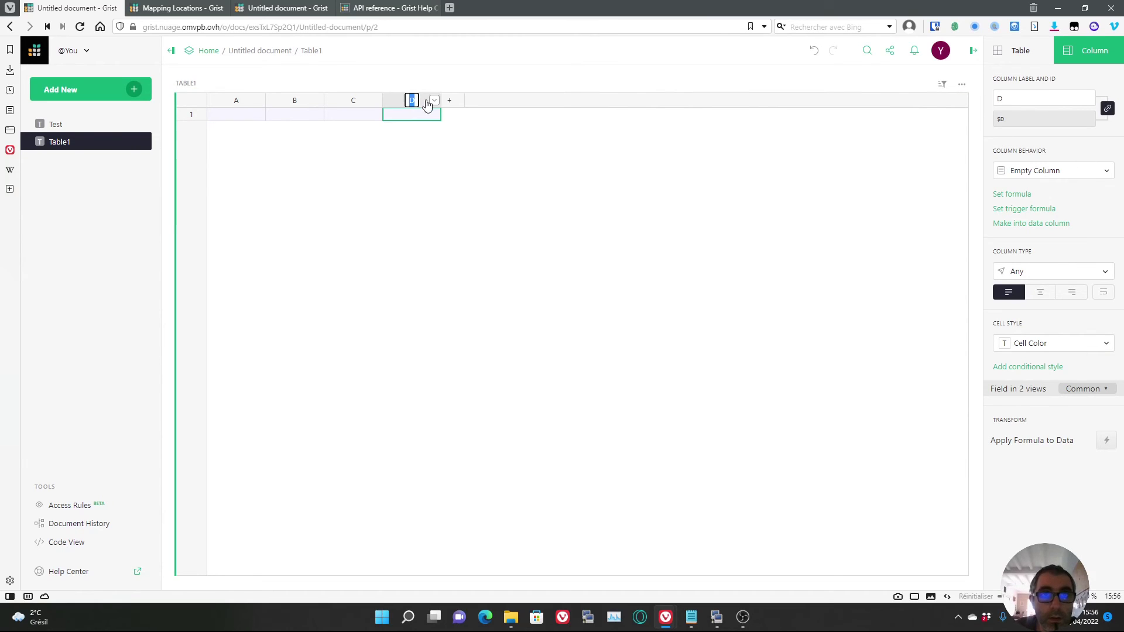
{"action": "left_click", "coordinate": [451, 104]}
{"action": "left_click", "coordinate": [510, 104]}
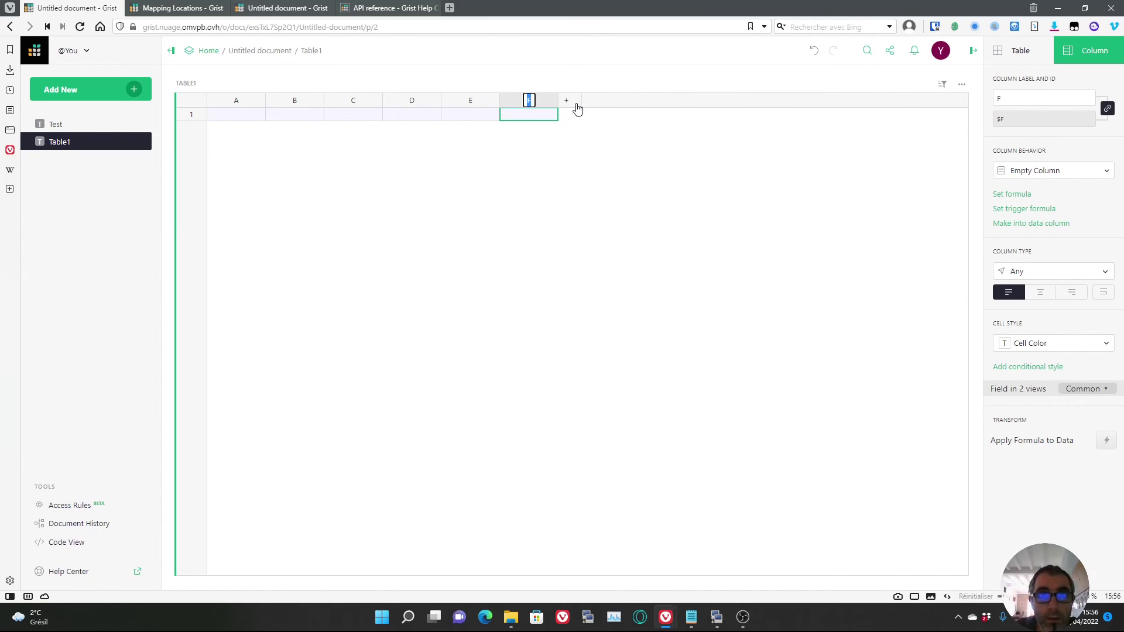
{"action": "left_click", "coordinate": [567, 104]}
- Enter Course, Abonnement telephone and Gasoil in rows 1 to 3 of column A
{"action": "left_click", "coordinate": [237, 116]}
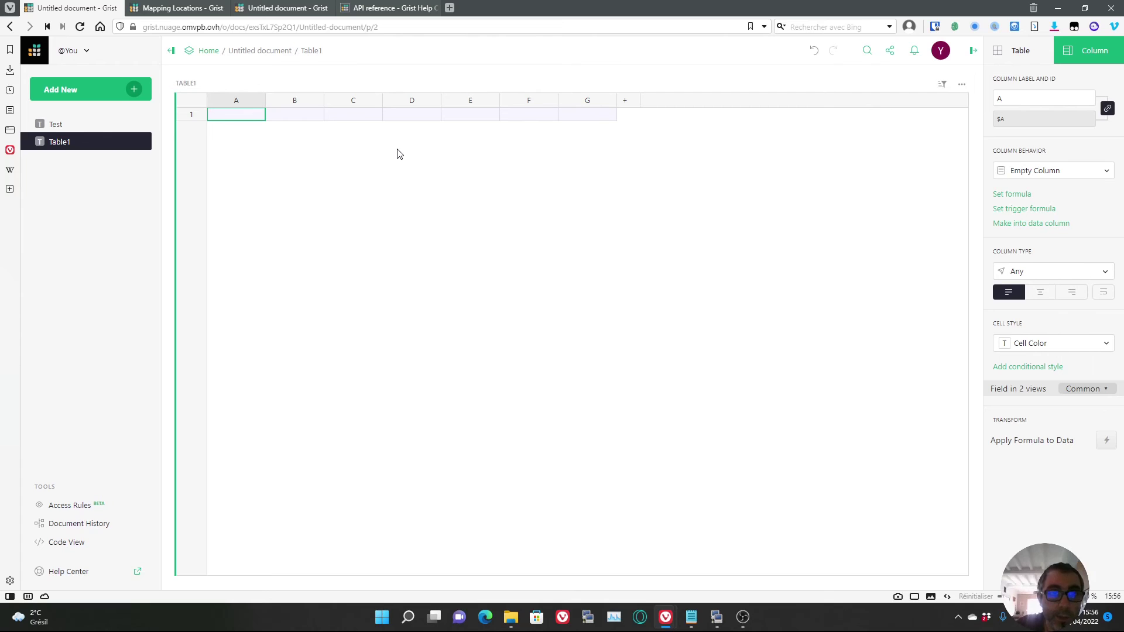
{"action": "double_click", "coordinate": [235, 111]}
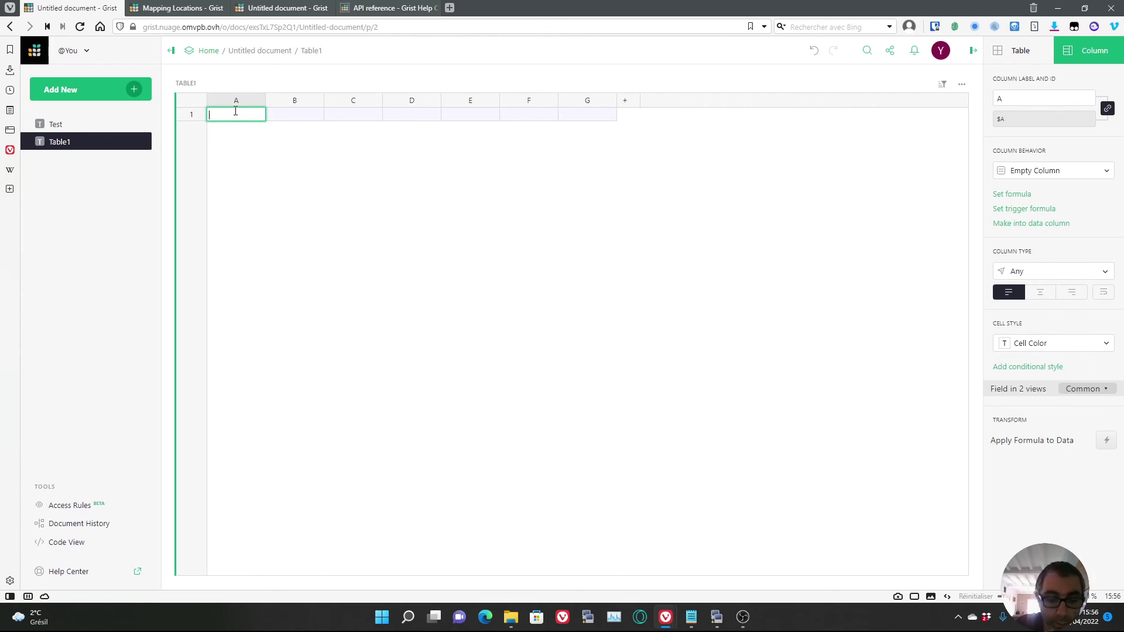
{"action": "type", "text": "Course"}
{"action": "key", "text": "Return"}
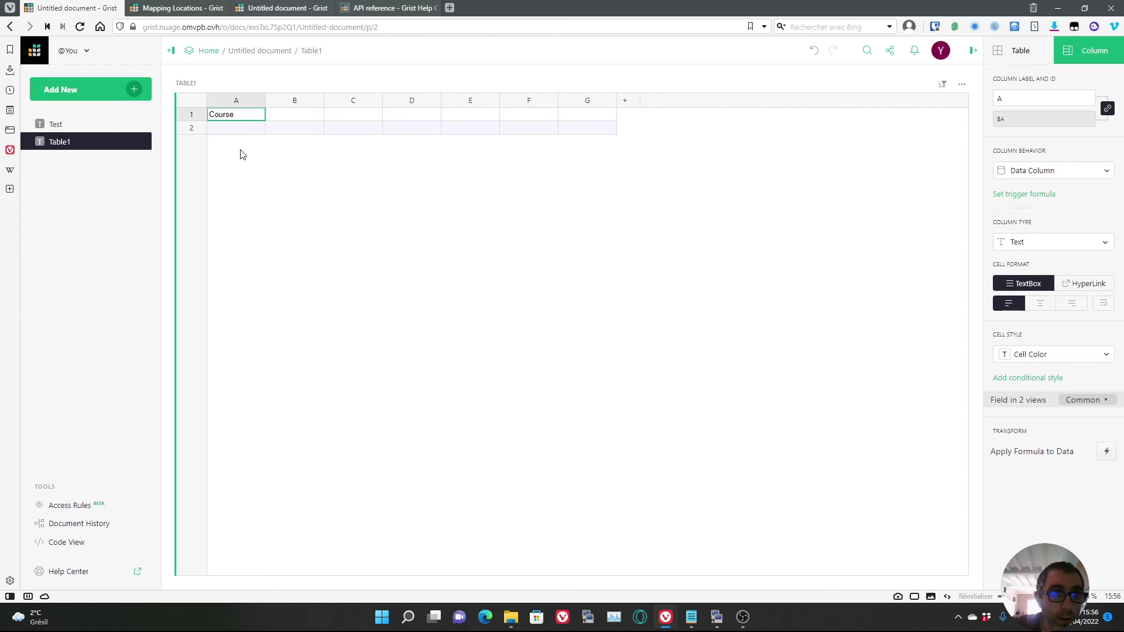
{"action": "double_click", "coordinate": [225, 128]}
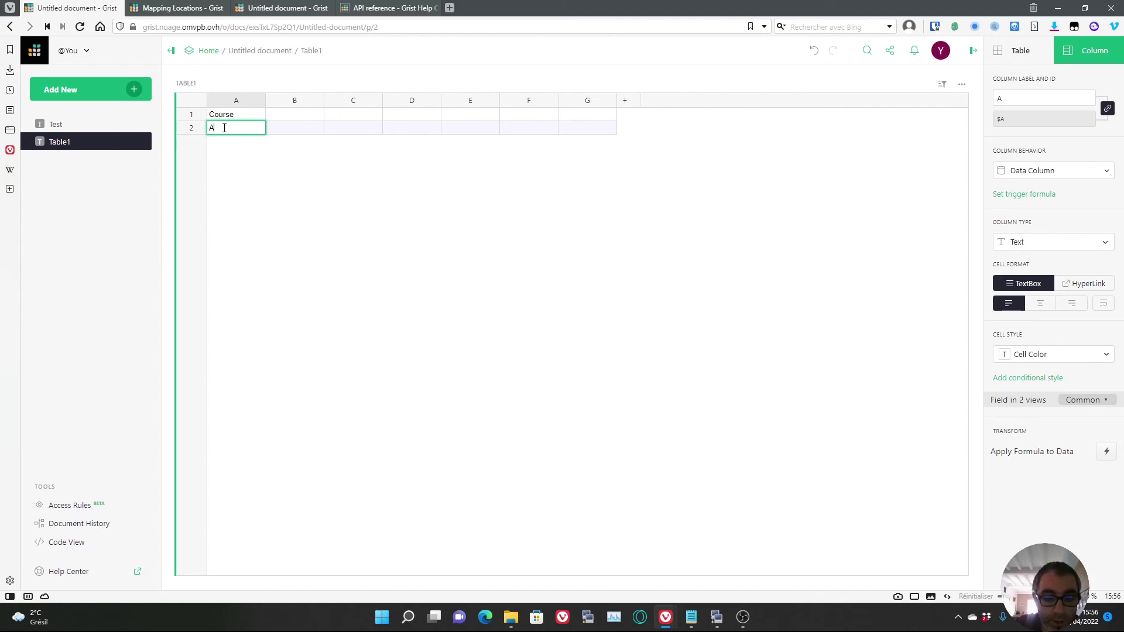
{"action": "type", "text": "Abonnement telephone"}
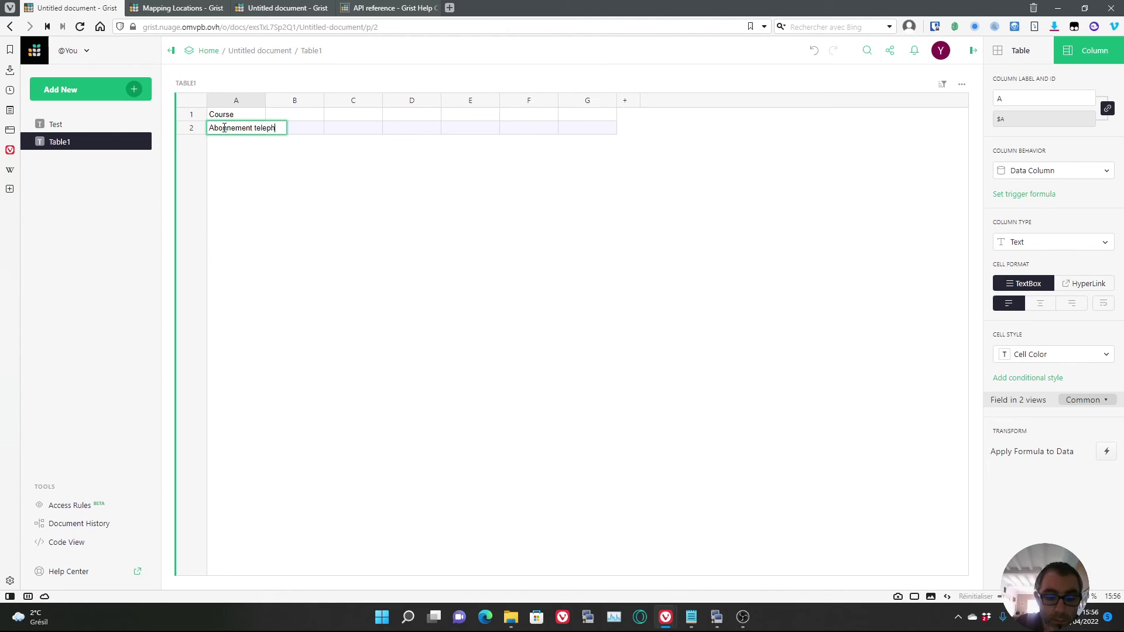
{"action": "key", "text": "Return"}
{"action": "double_click", "coordinate": [232, 141]}
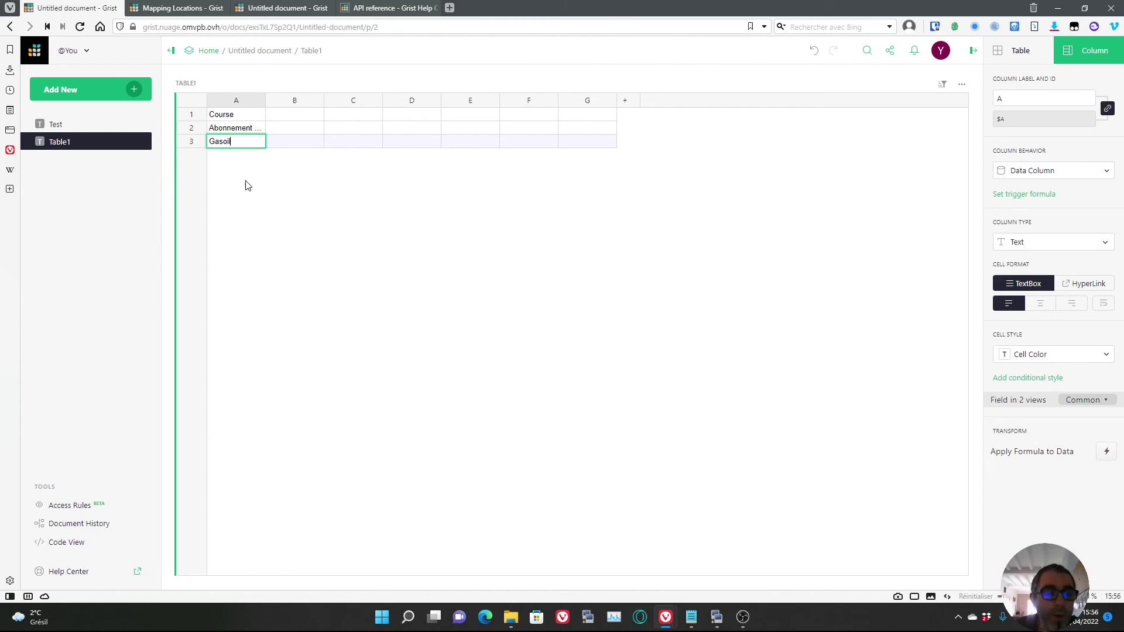
{"action": "key", "text": "Return"}
- Enter the amounts 15, 30 and 50 in rows 1 to 3 of column B
{"action": "left_click", "coordinate": [299, 115]}
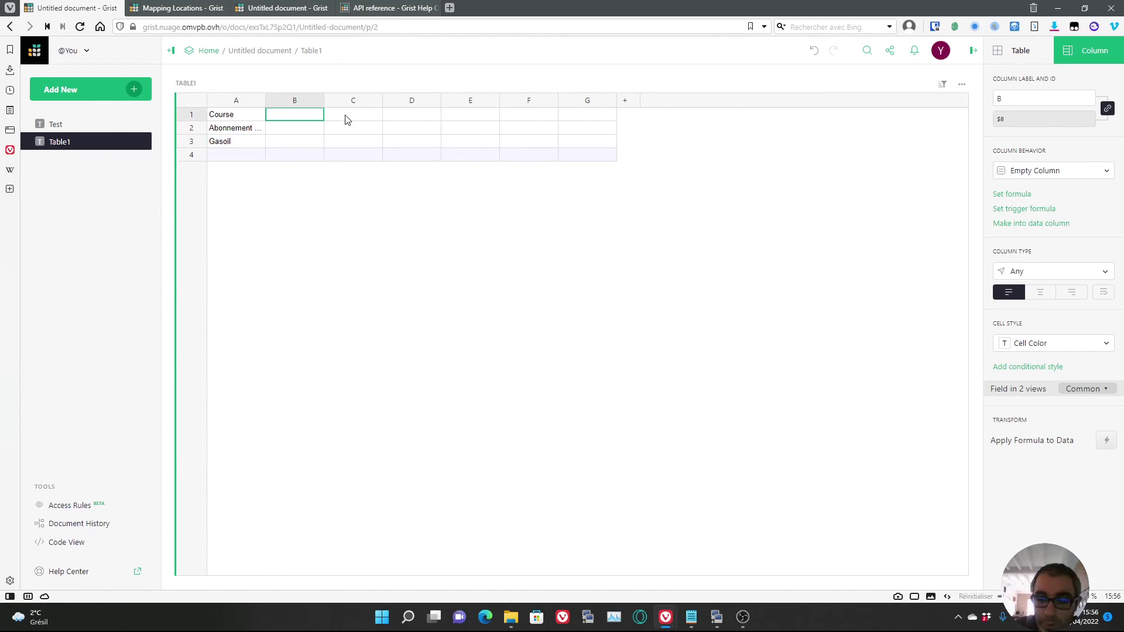
{"action": "type", "text": "15"}
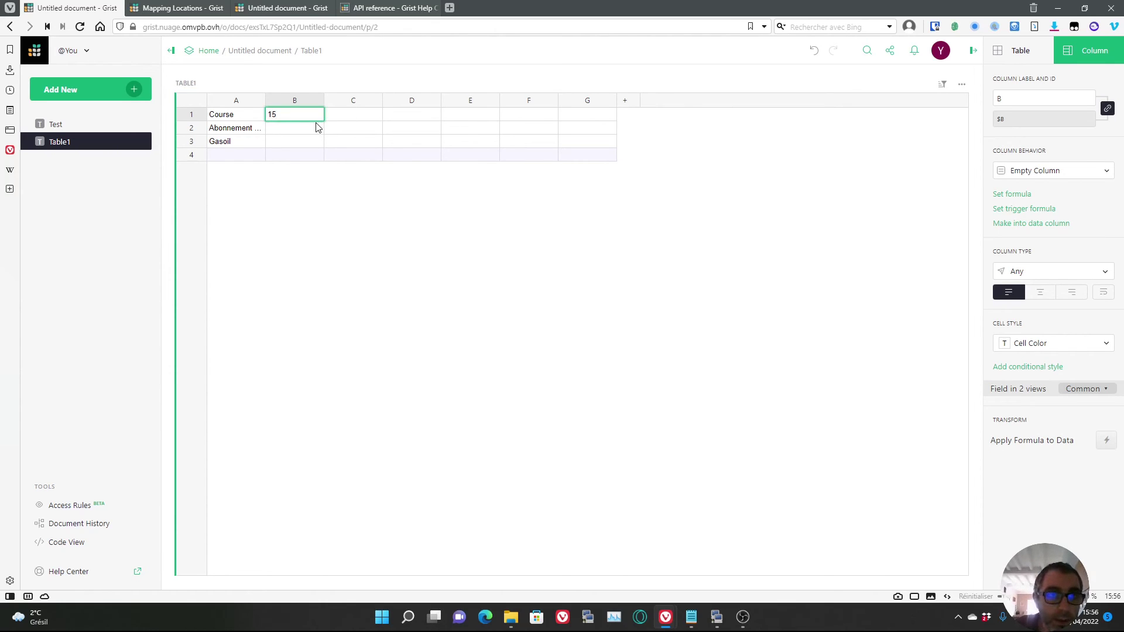
{"action": "key", "text": "Return"}
{"action": "type", "text": "3"}
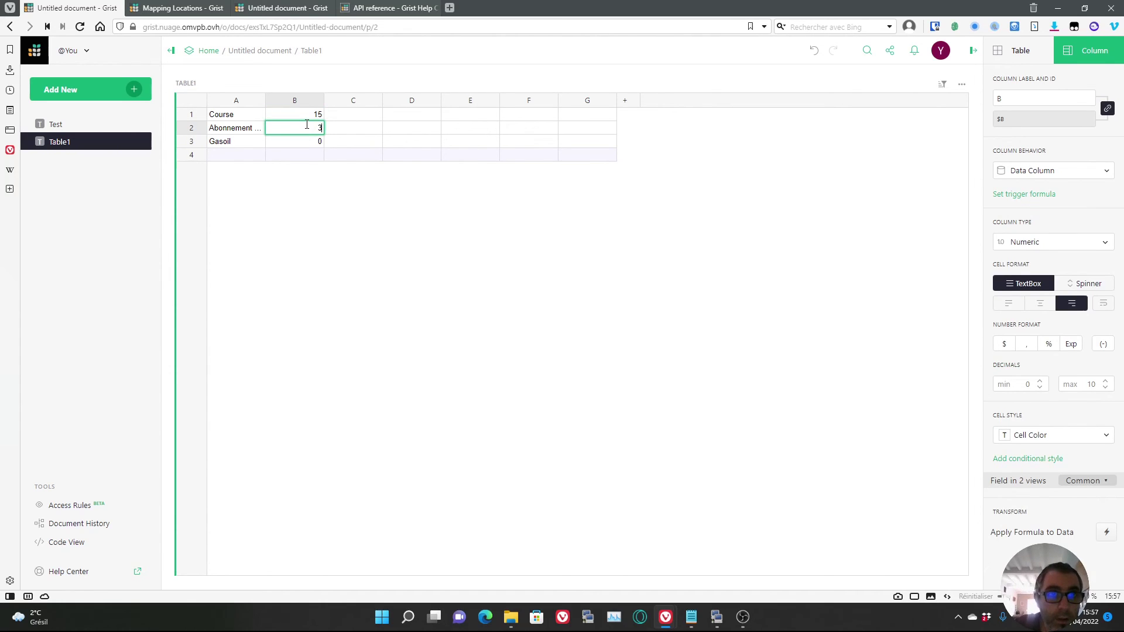
{"action": "type", "text": "0"}
{"action": "key", "text": "Return"}
{"action": "type", "text": "50"}
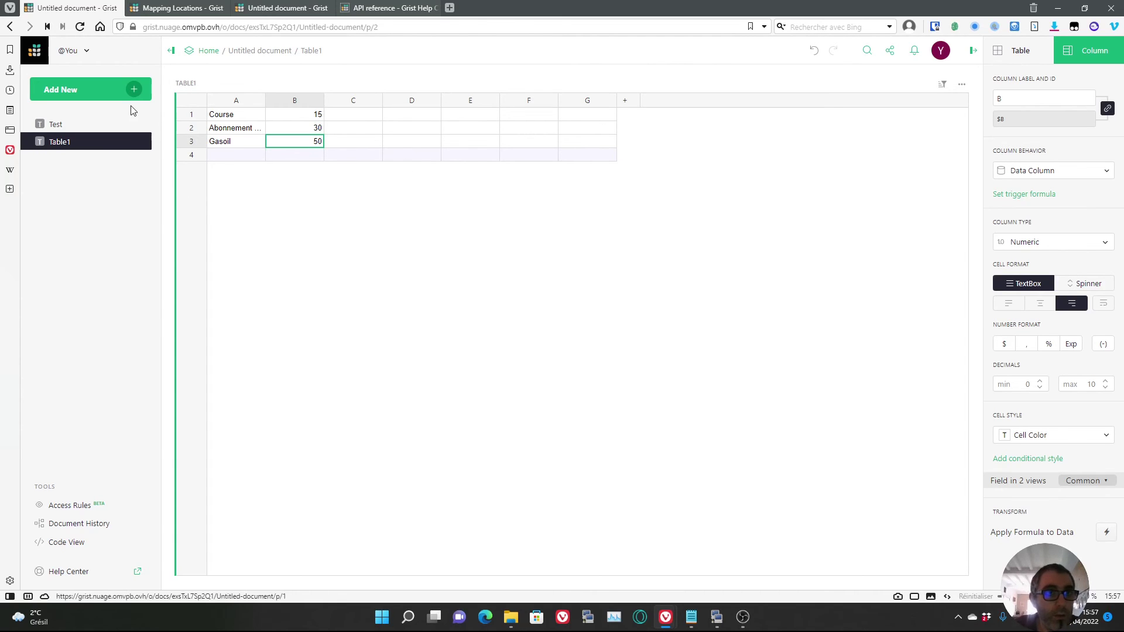
- Add a Chart widget to the page with Table1 as its data
{"action": "left_click", "coordinate": [138, 89]}
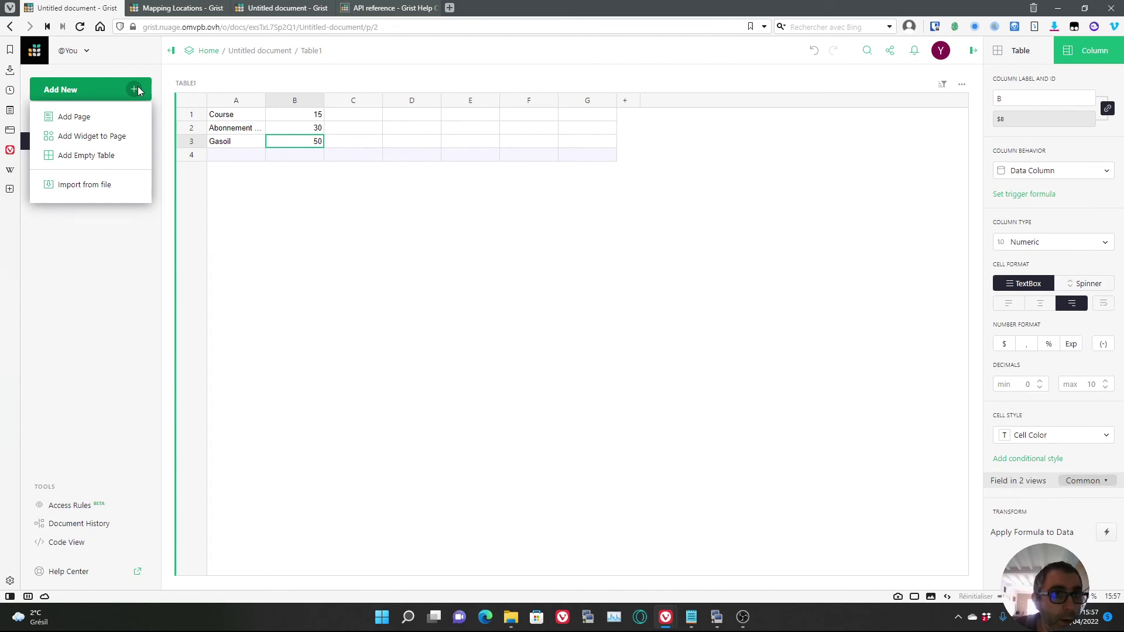
{"action": "left_click", "coordinate": [83, 136]}
{"action": "left_click", "coordinate": [200, 150]}
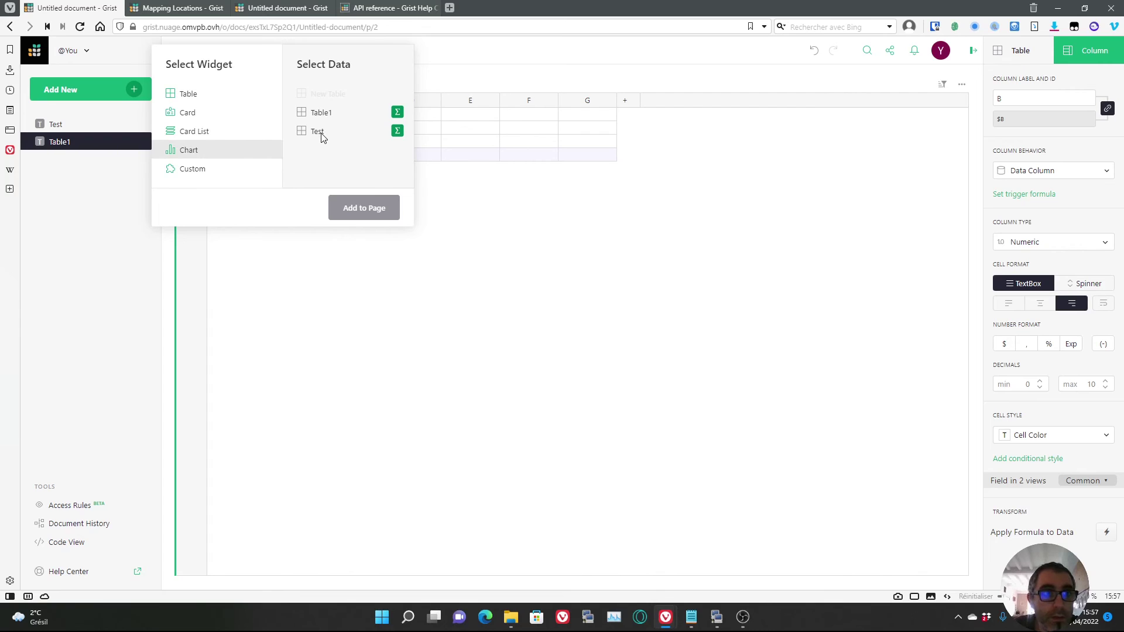
{"action": "left_click", "coordinate": [320, 113]}
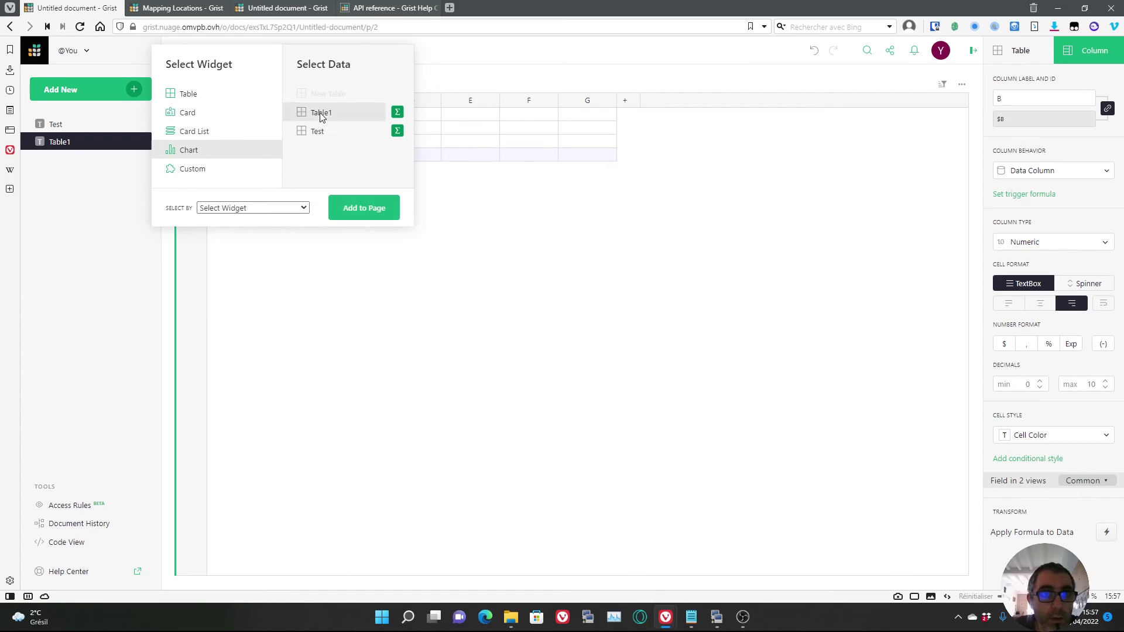
{"action": "left_click", "coordinate": [358, 210]}
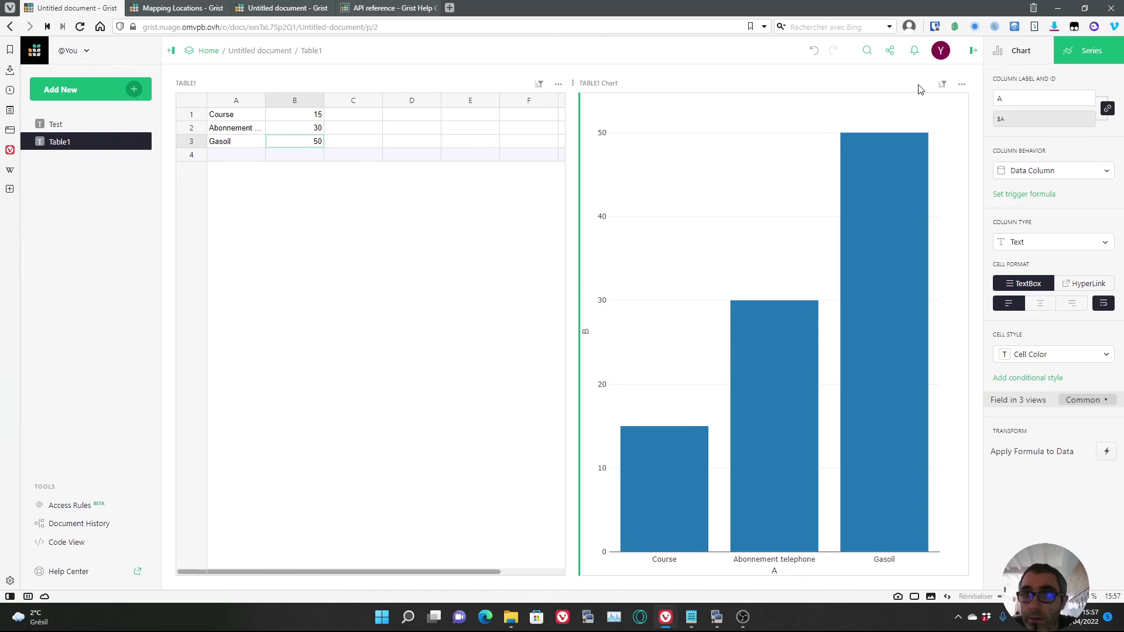
- Set the chart type of the Table1 chart to Pie Chart
{"action": "left_click", "coordinate": [962, 83]}
{"action": "left_click", "coordinate": [995, 155]}
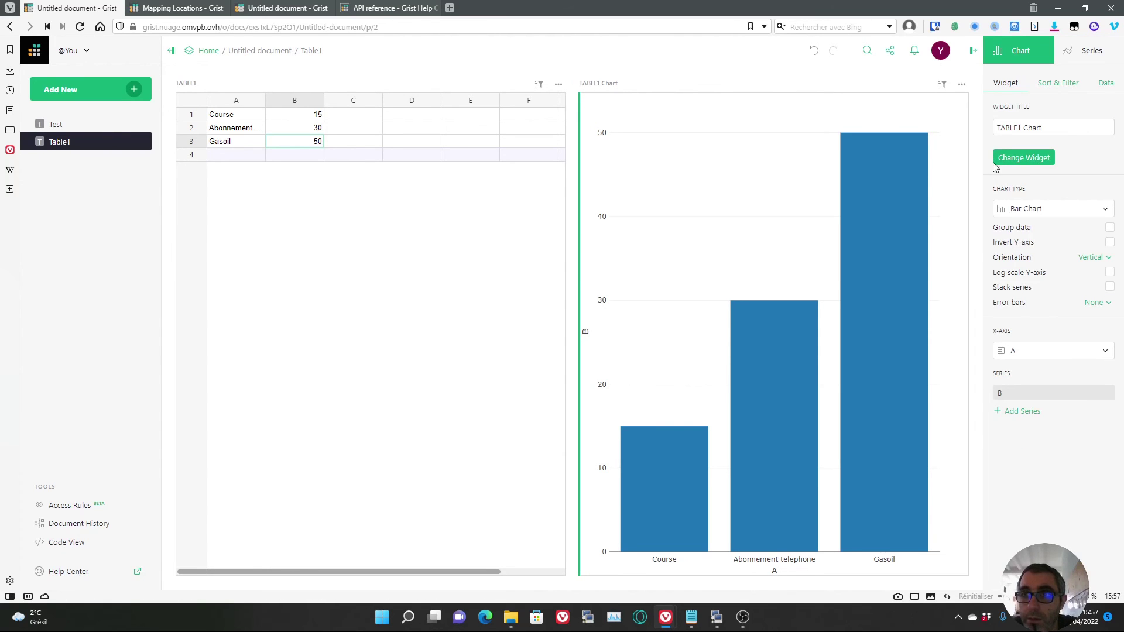
{"action": "left_click", "coordinate": [1027, 208]}
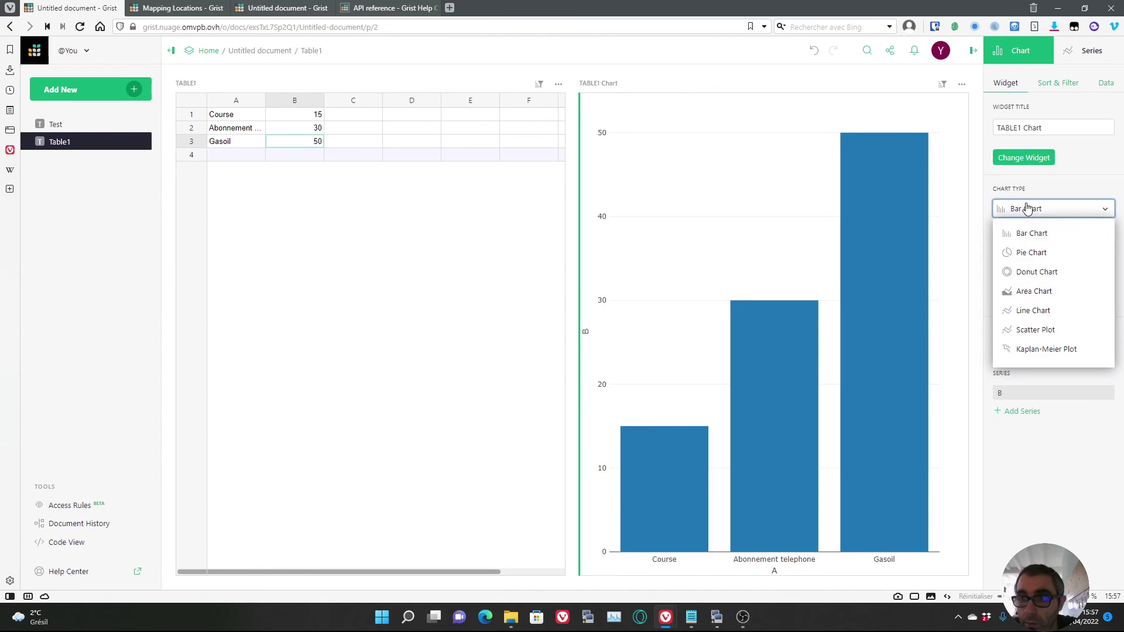
{"action": "left_click", "coordinate": [1030, 252]}
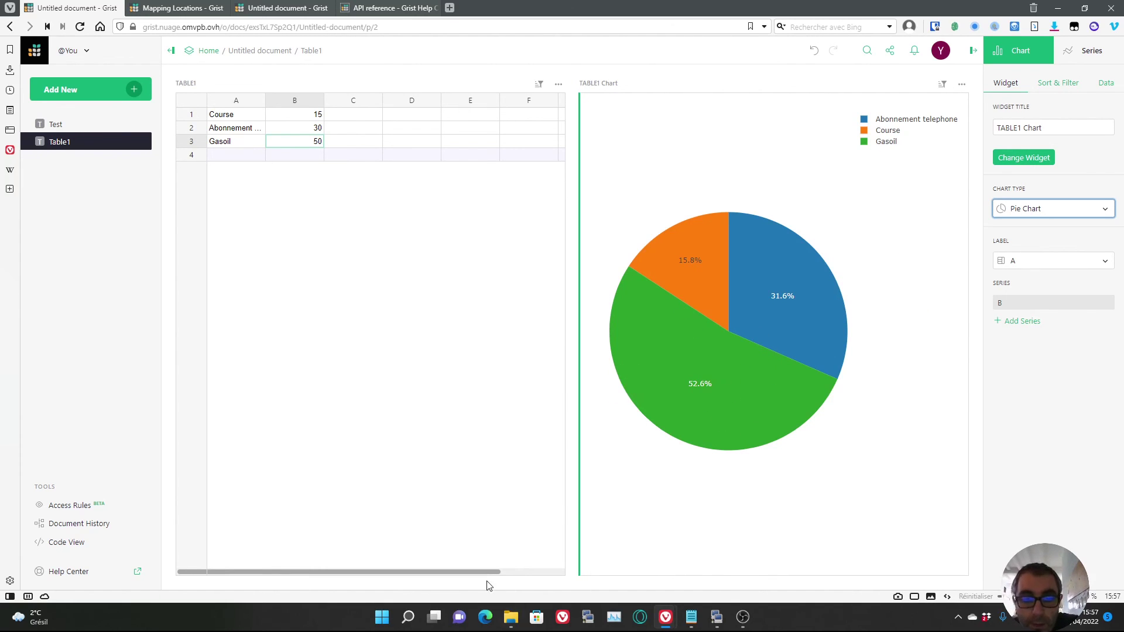
{"action": "left_click_drag", "start_coordinate": [475, 572], "coordinate": [351, 539]}
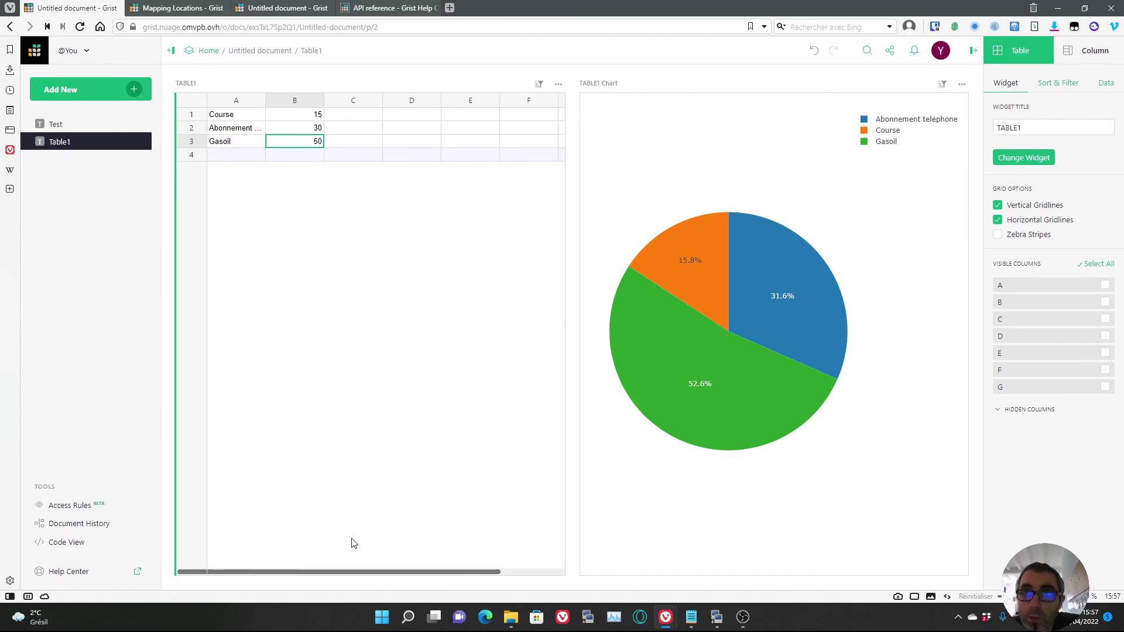
- Review the document's Manage Users dialog and its duplicate, download and export options, leaving the sharing settings as they are
{"action": "left_click", "coordinate": [890, 51]}
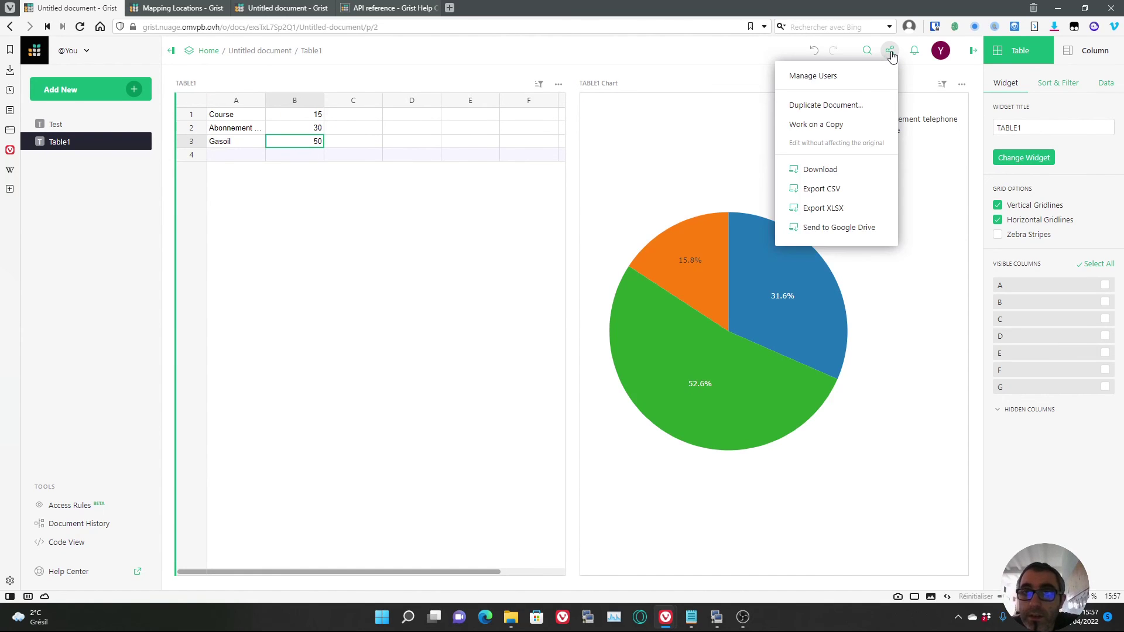
{"action": "left_click", "coordinate": [857, 77]}
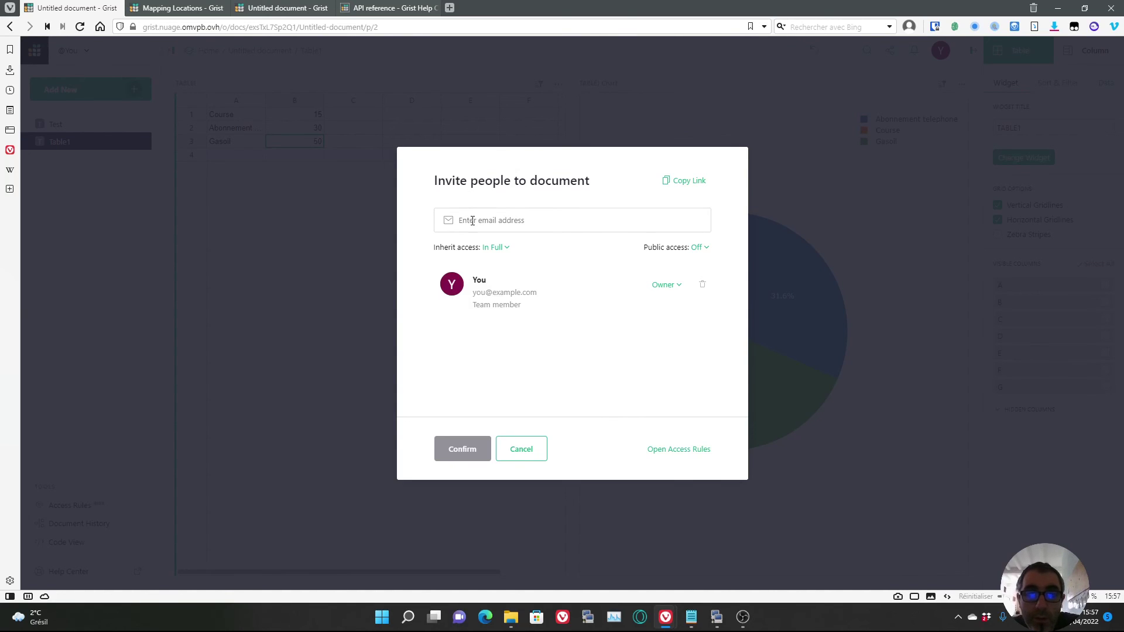
{"action": "left_click", "coordinate": [539, 451]}
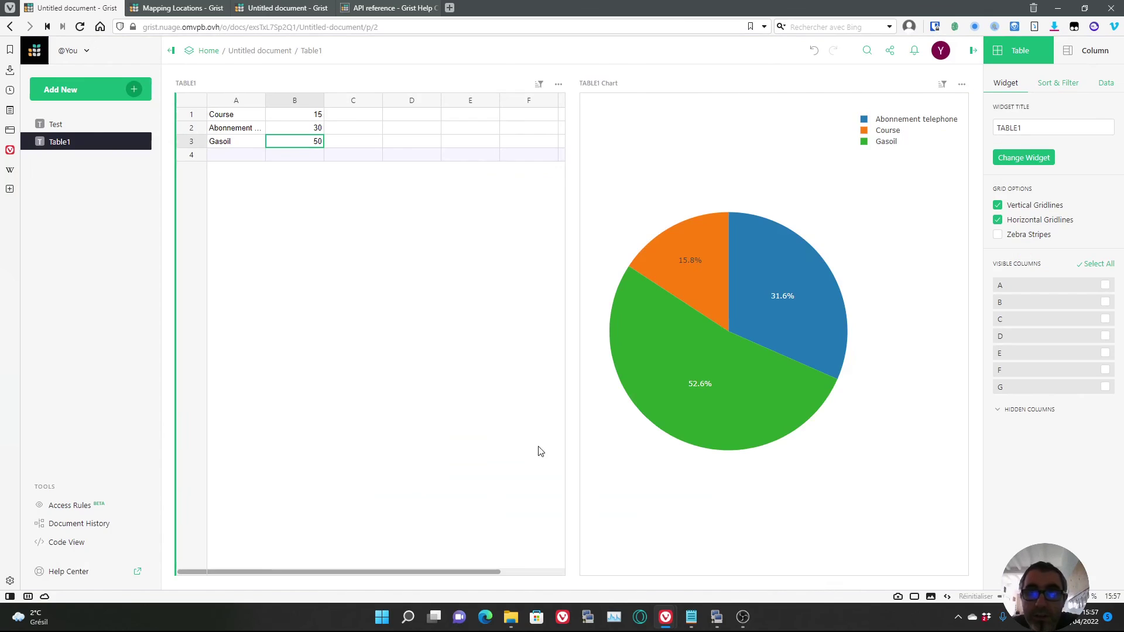
{"action": "left_click", "coordinate": [889, 50]}
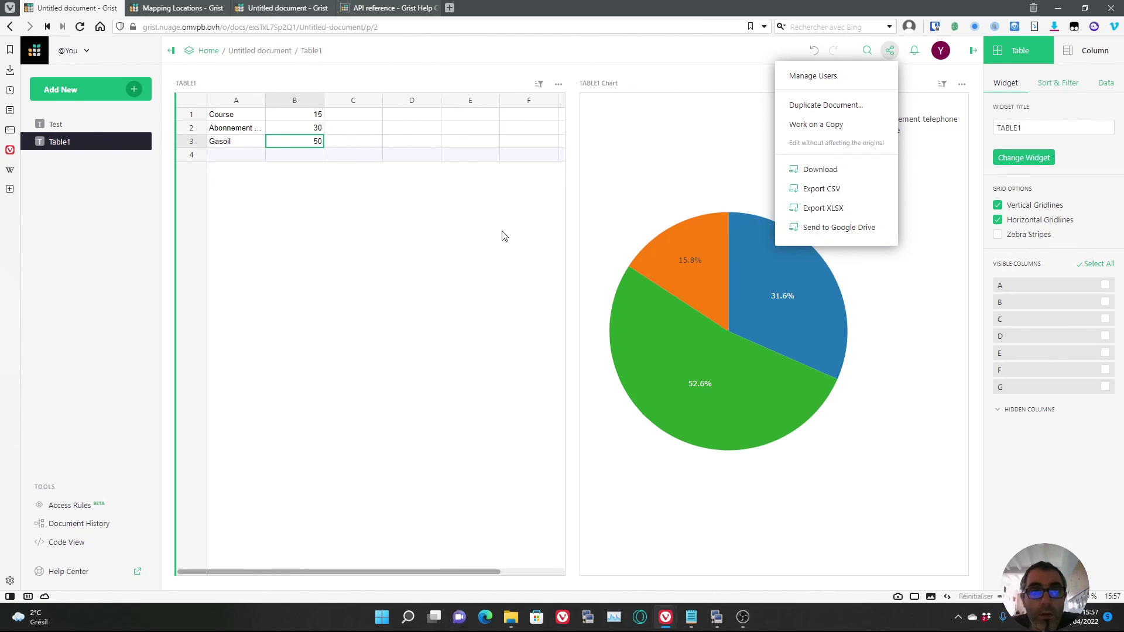
{"action": "left_click", "coordinate": [496, 244]}
{"action": "scroll", "coordinate": [407, 556], "scroll_direction": "right", "scroll_amount": 3}
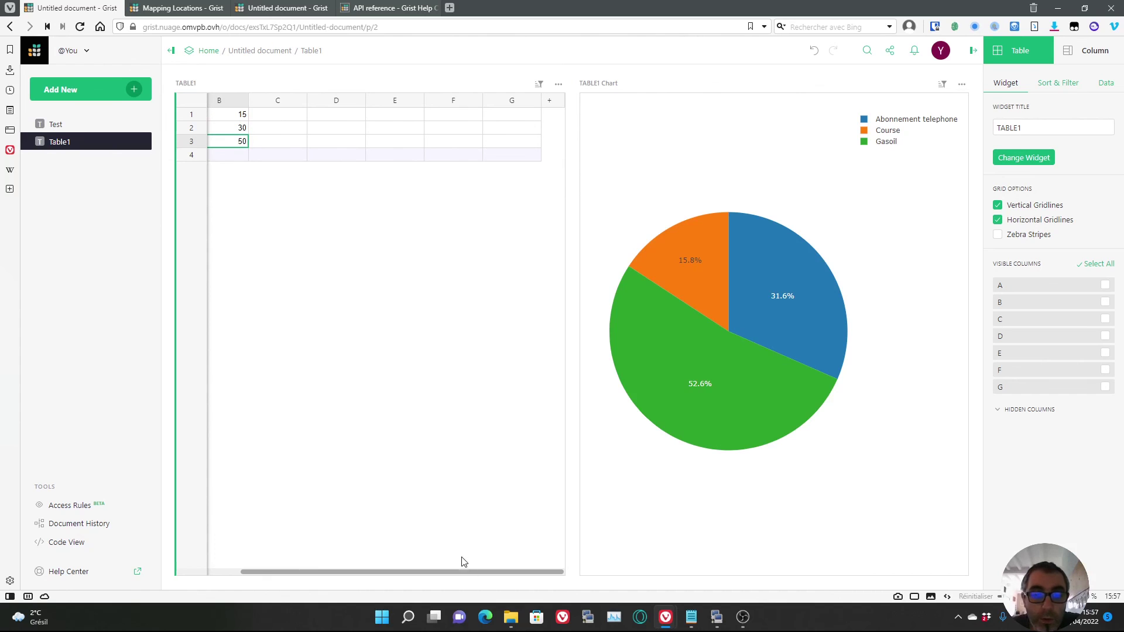
{"action": "left_click_drag", "start_coordinate": [471, 572], "coordinate": [408, 572]}
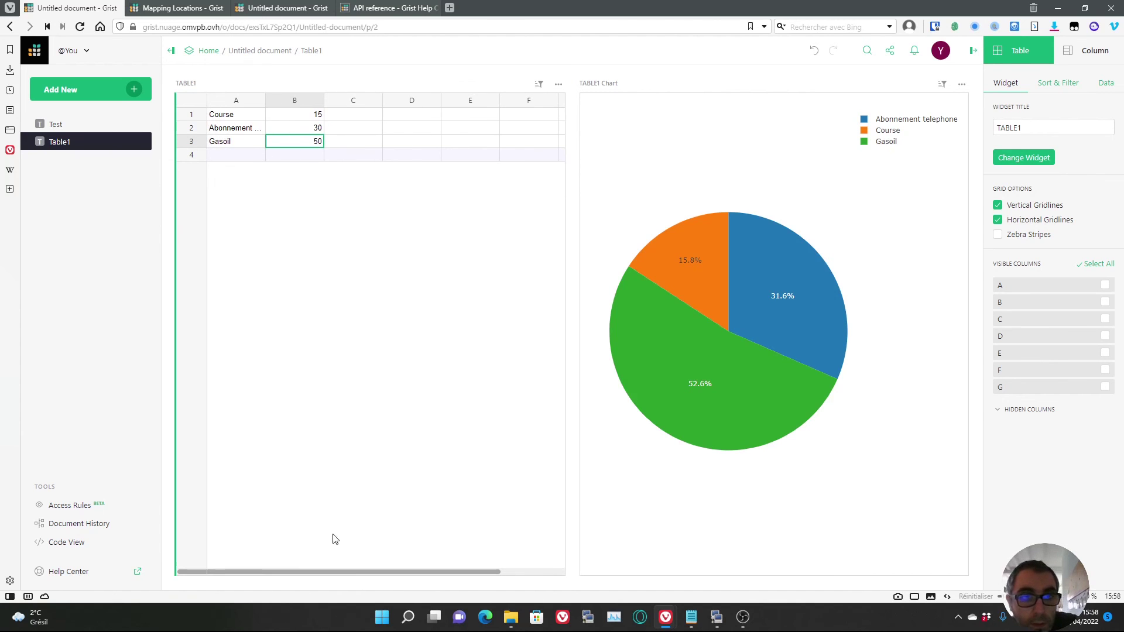
- Go back from the Grist API reference to the README of the grist-core repository
{"action": "left_click", "coordinate": [392, 8]}
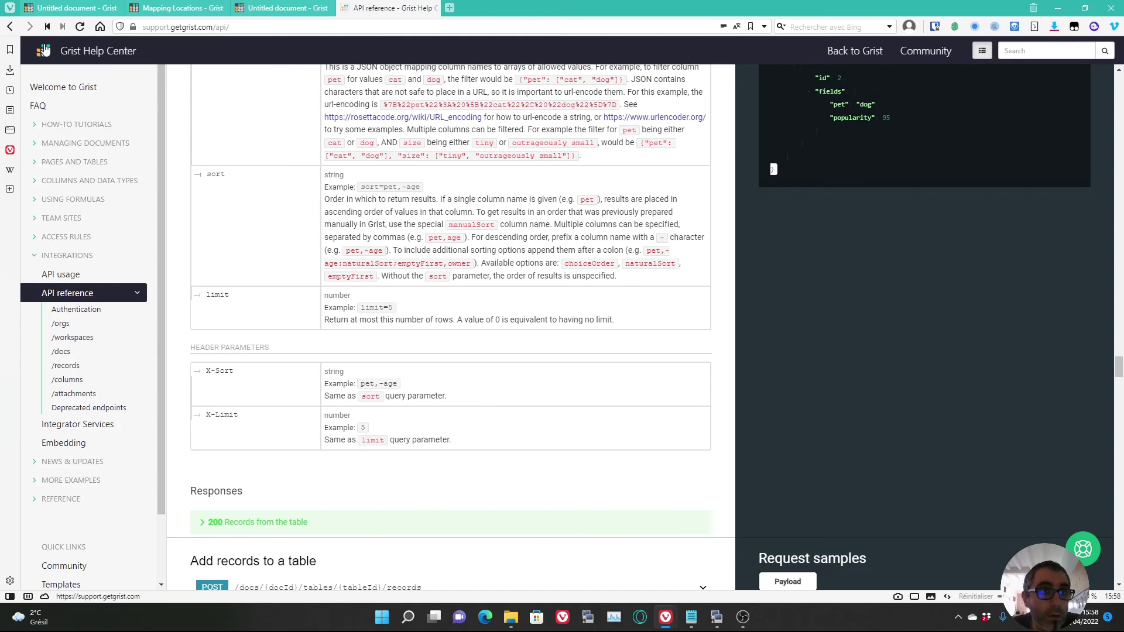
{"action": "left_click", "coordinate": [10, 27]}
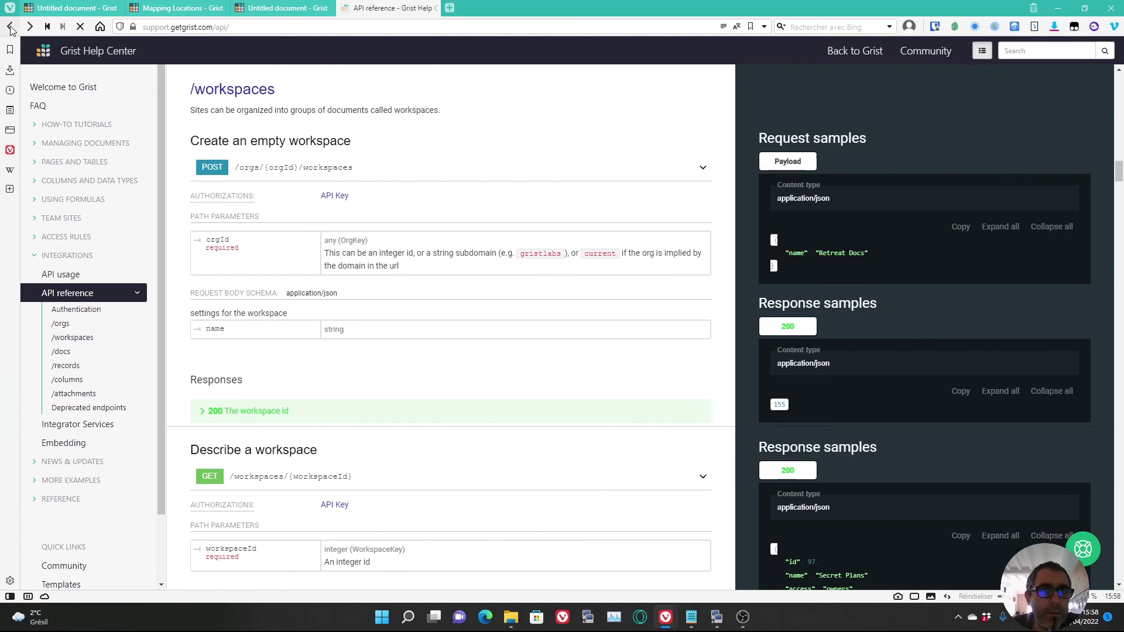
{"action": "left_click", "coordinate": [11, 27]}
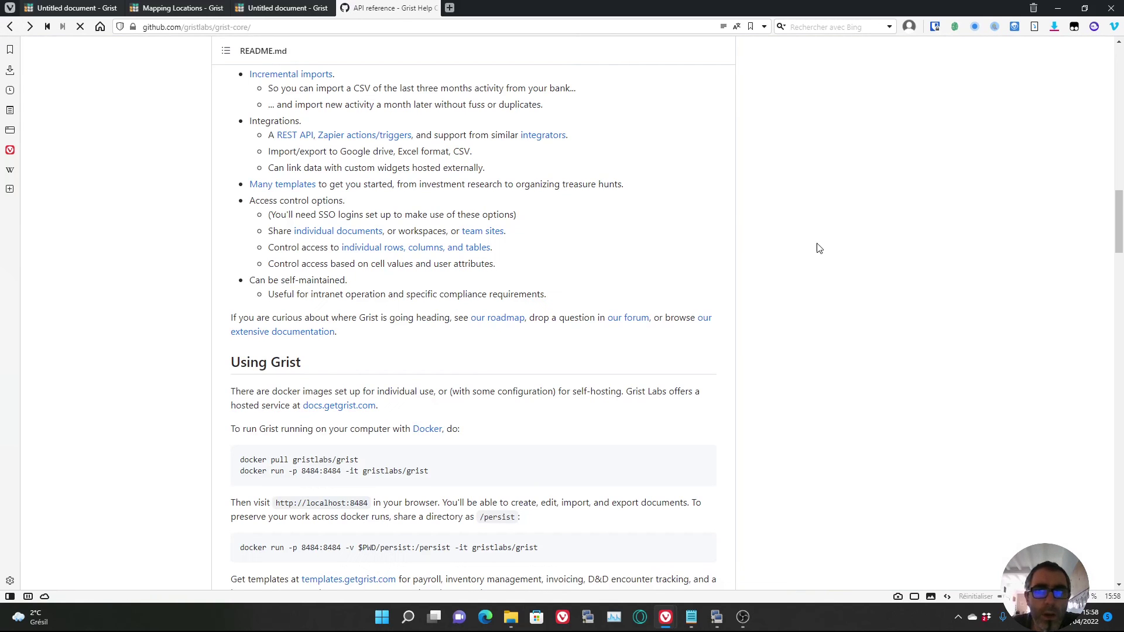
- Look over the file list at the top of the grist-core repository, and return to the Untitled document's Table1 page
{"action": "left_click_drag", "start_coordinate": [1117, 250], "coordinate": [1110, 90]}
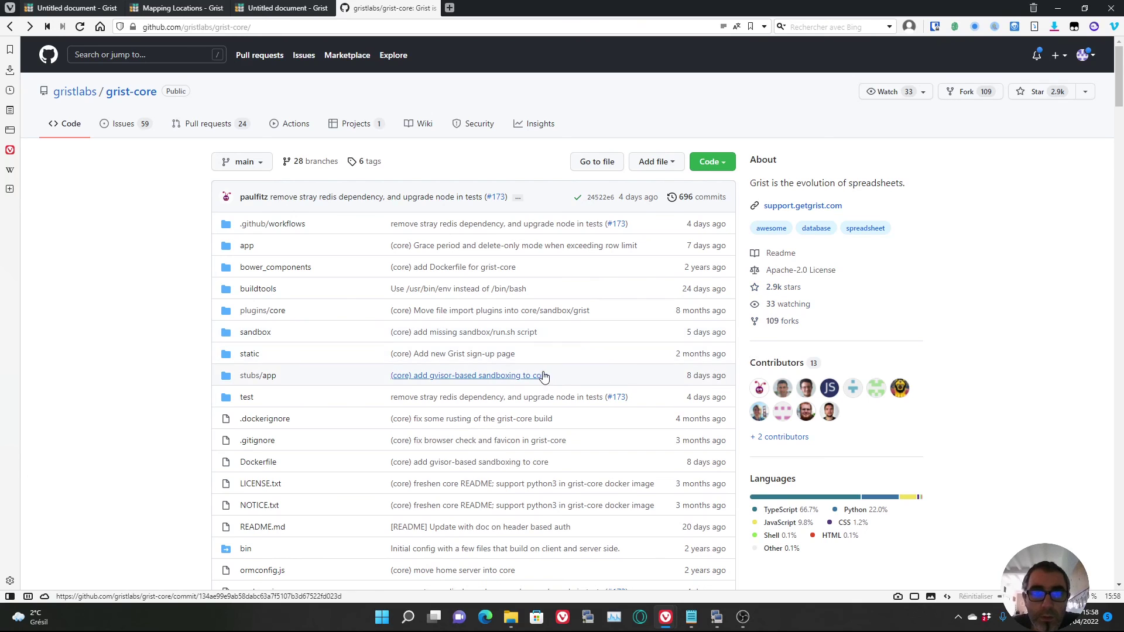
{"action": "scroll", "coordinate": [539, 369], "scroll_direction": "down", "scroll_amount": 3}
{"action": "left_click", "coordinate": [65, 8]}
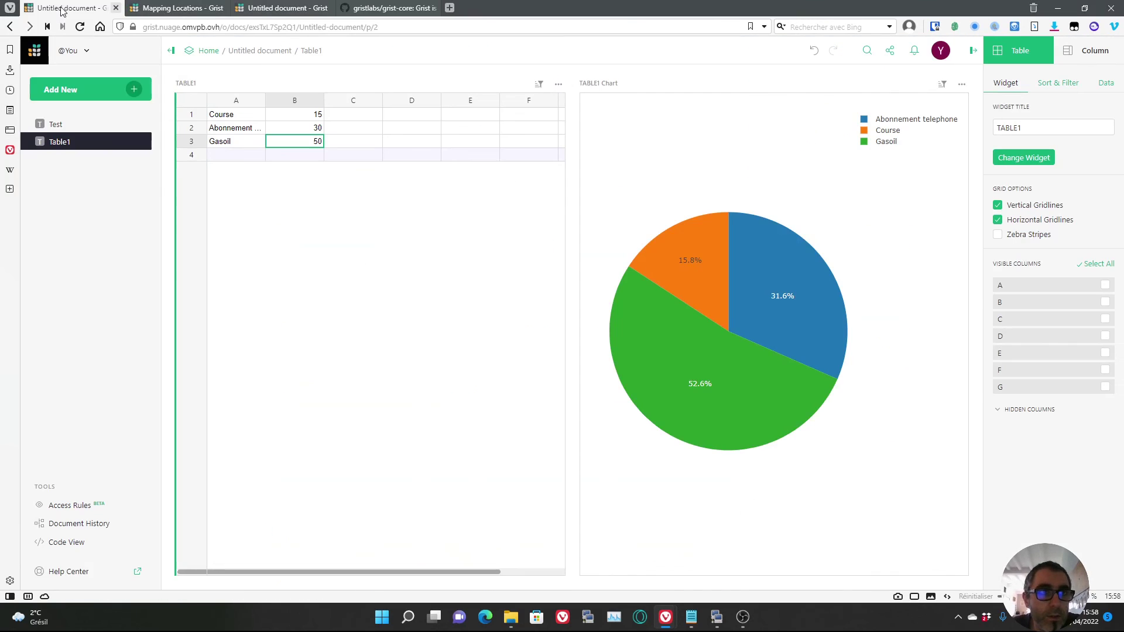
- Review the download and export options for the Table1 document, including Export XLSX, without exporting anything
{"action": "left_click_drag", "start_coordinate": [370, 572], "coordinate": [327, 560]}
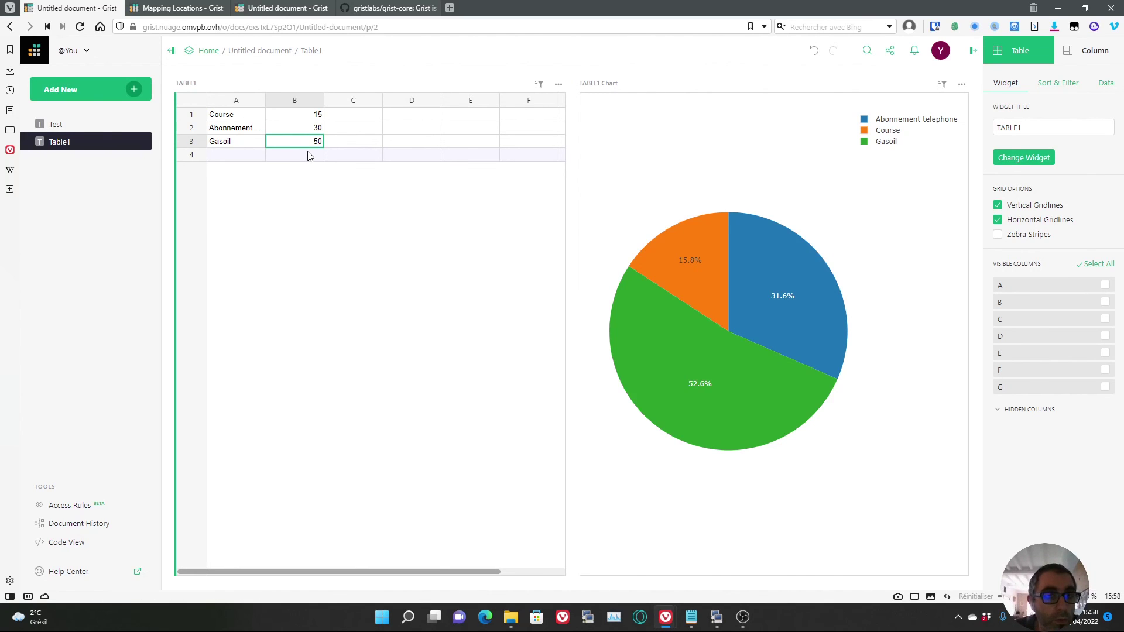
{"action": "left_click", "coordinate": [368, 116]}
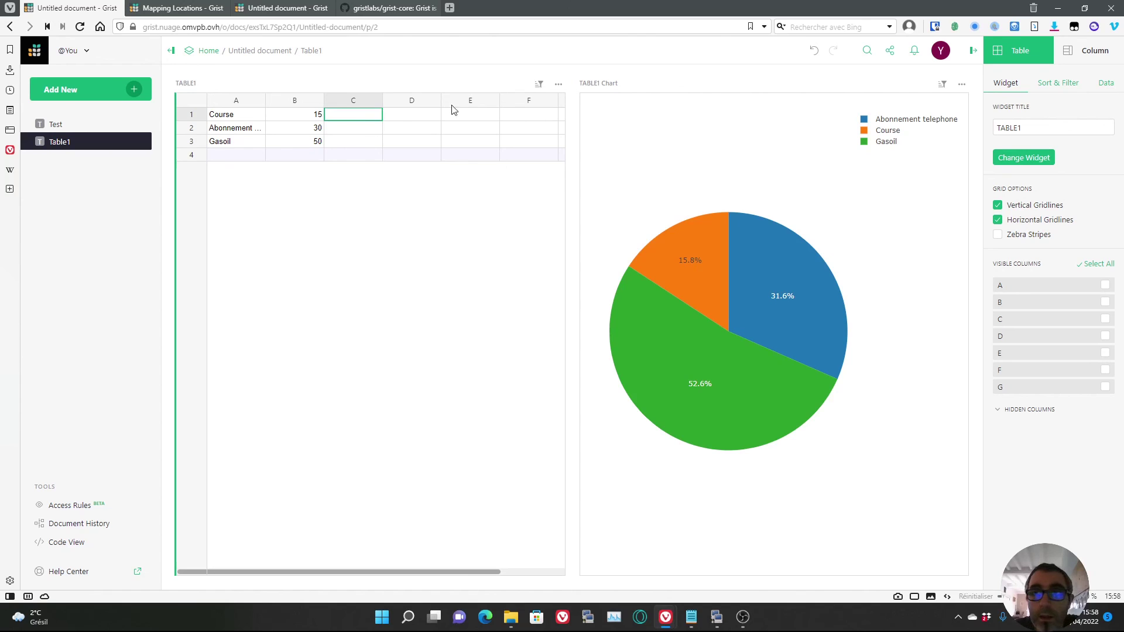
{"action": "left_click", "coordinate": [888, 51]}
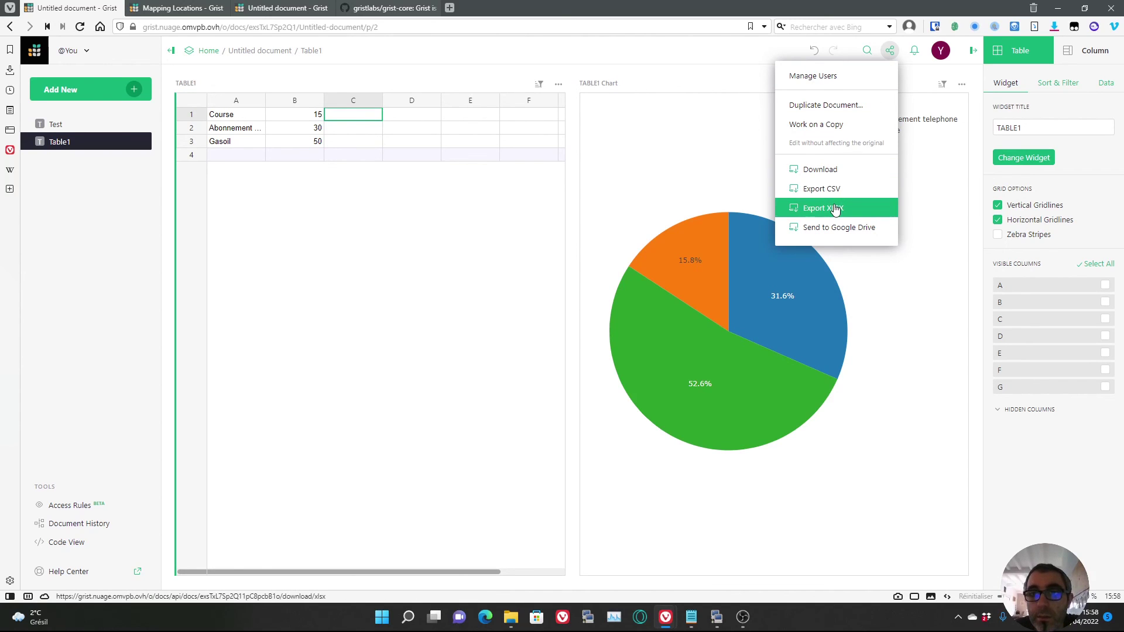
{"action": "left_click", "coordinate": [505, 270]}
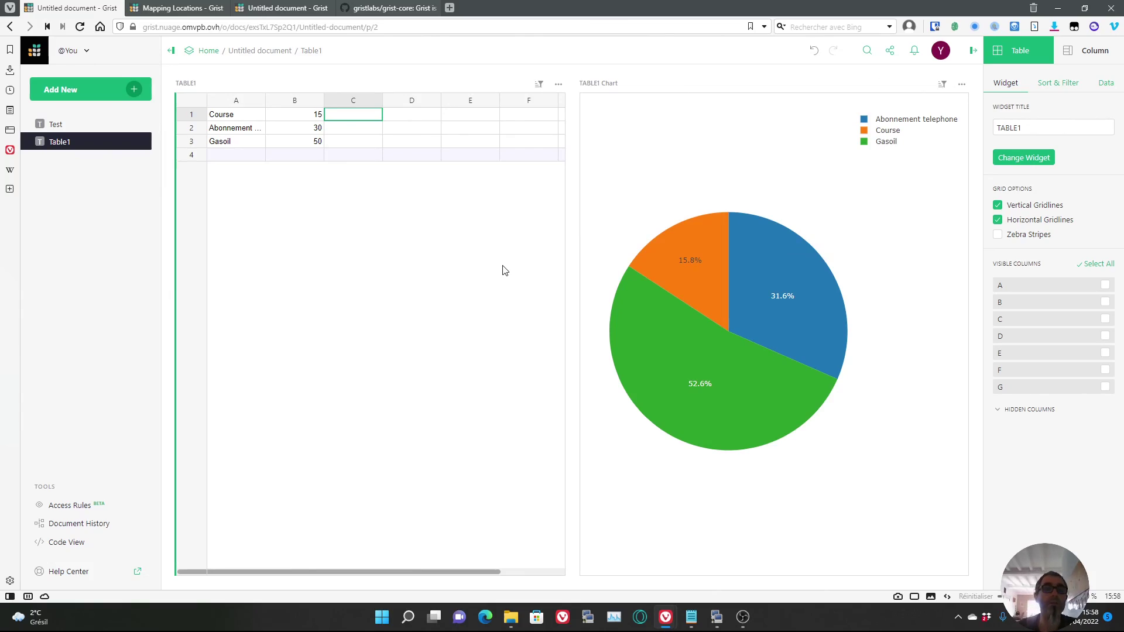